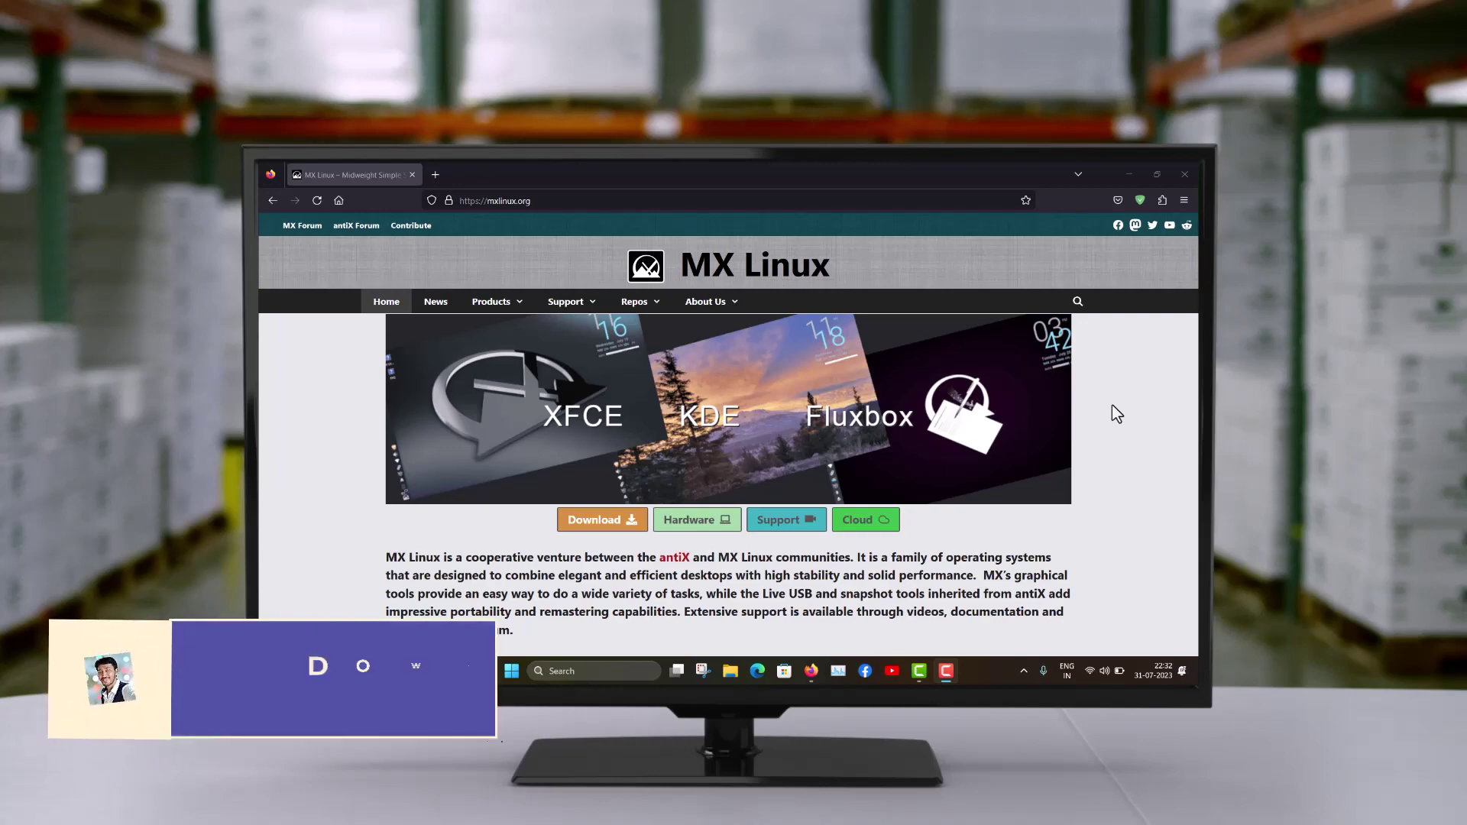
Step: Browse down the mxlinux.org home page, then return to the top
scroll(1112, 405, "down", 1)
scroll(1112, 406, "down", 10)
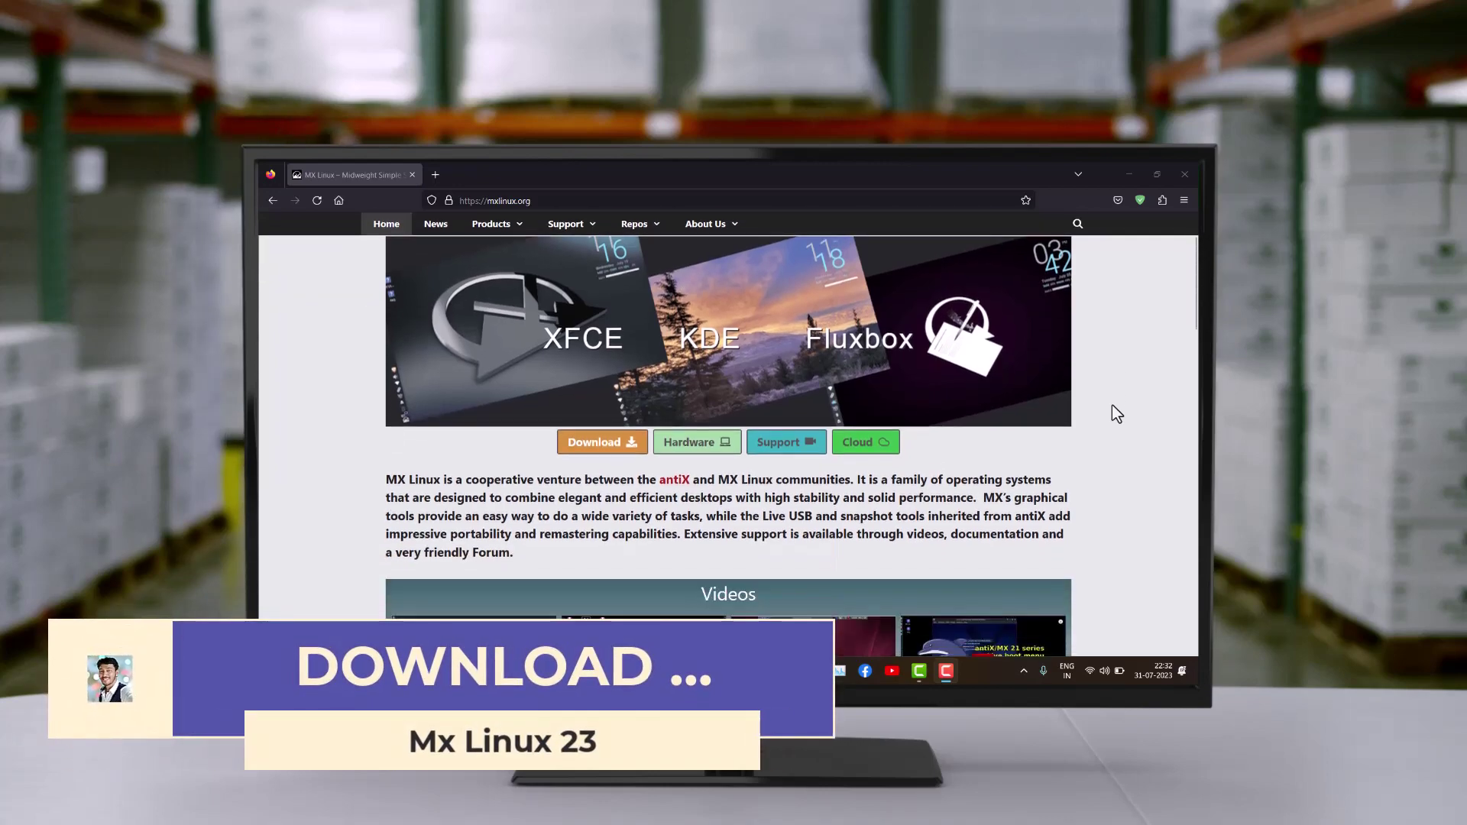
scroll(1112, 413, "down", 5)
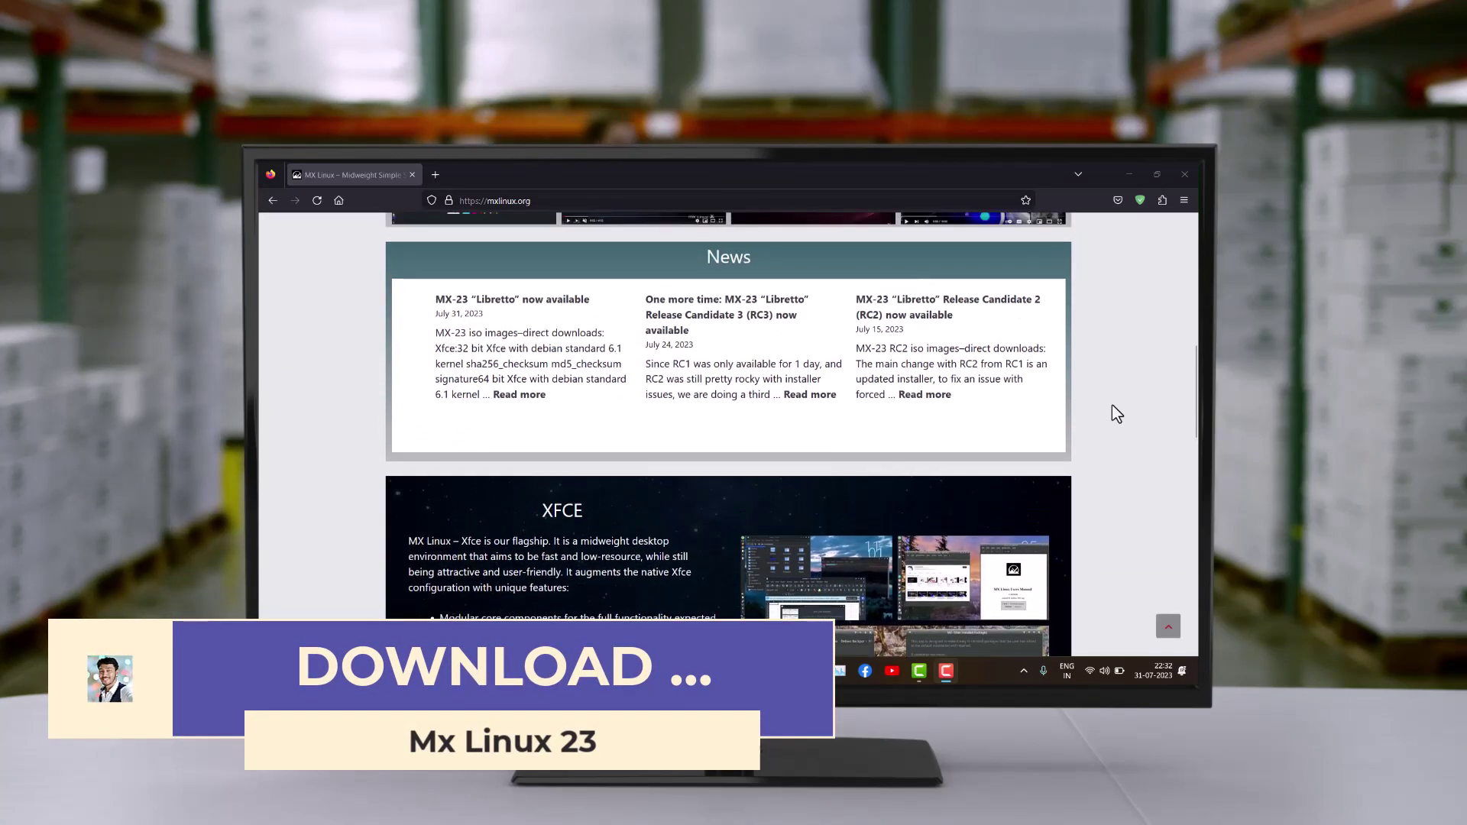
scroll(1112, 405, "down", 10)
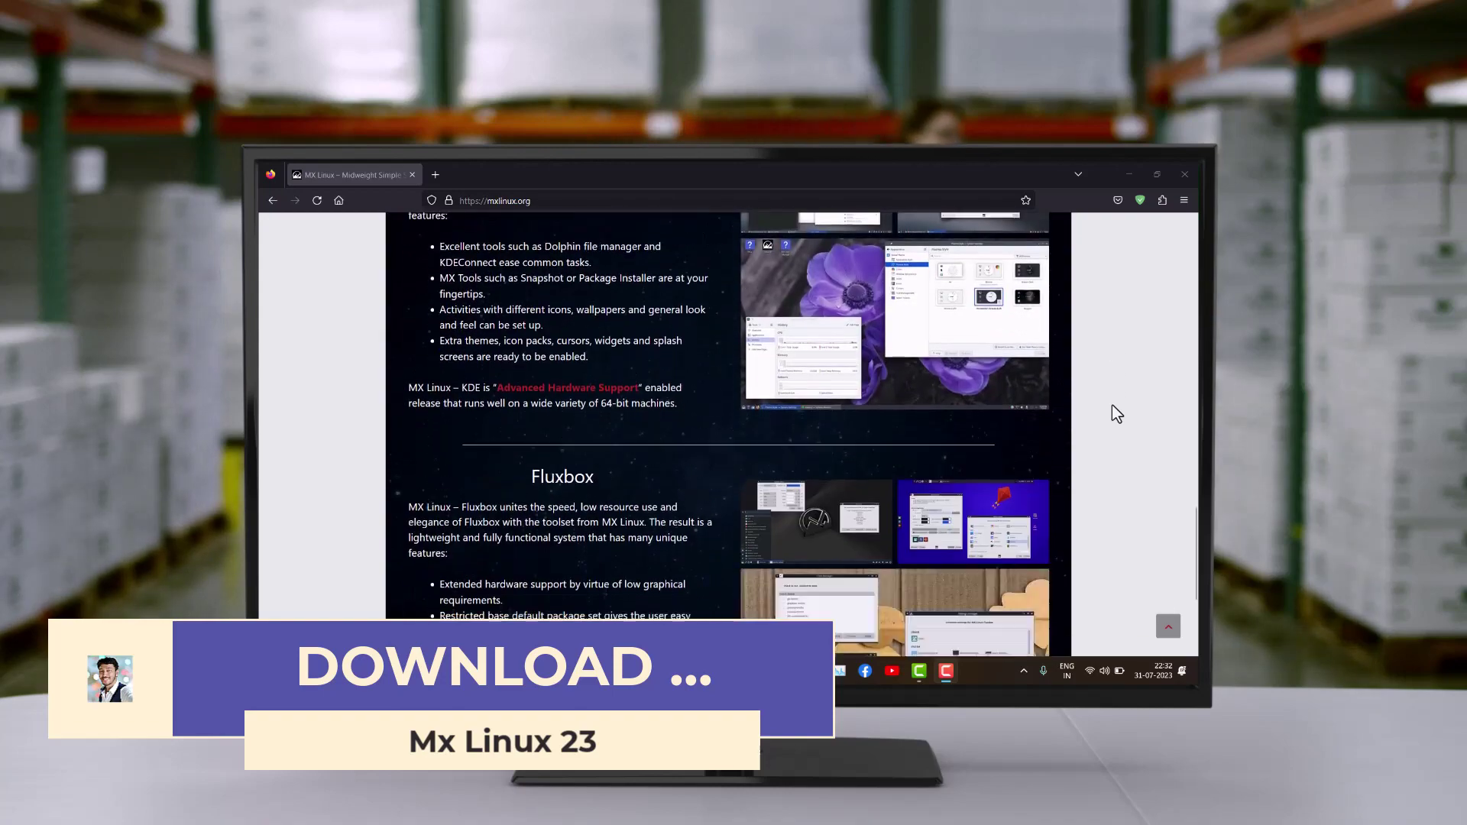
scroll(1112, 405, "up", 1)
scroll(1112, 404, "up", 10)
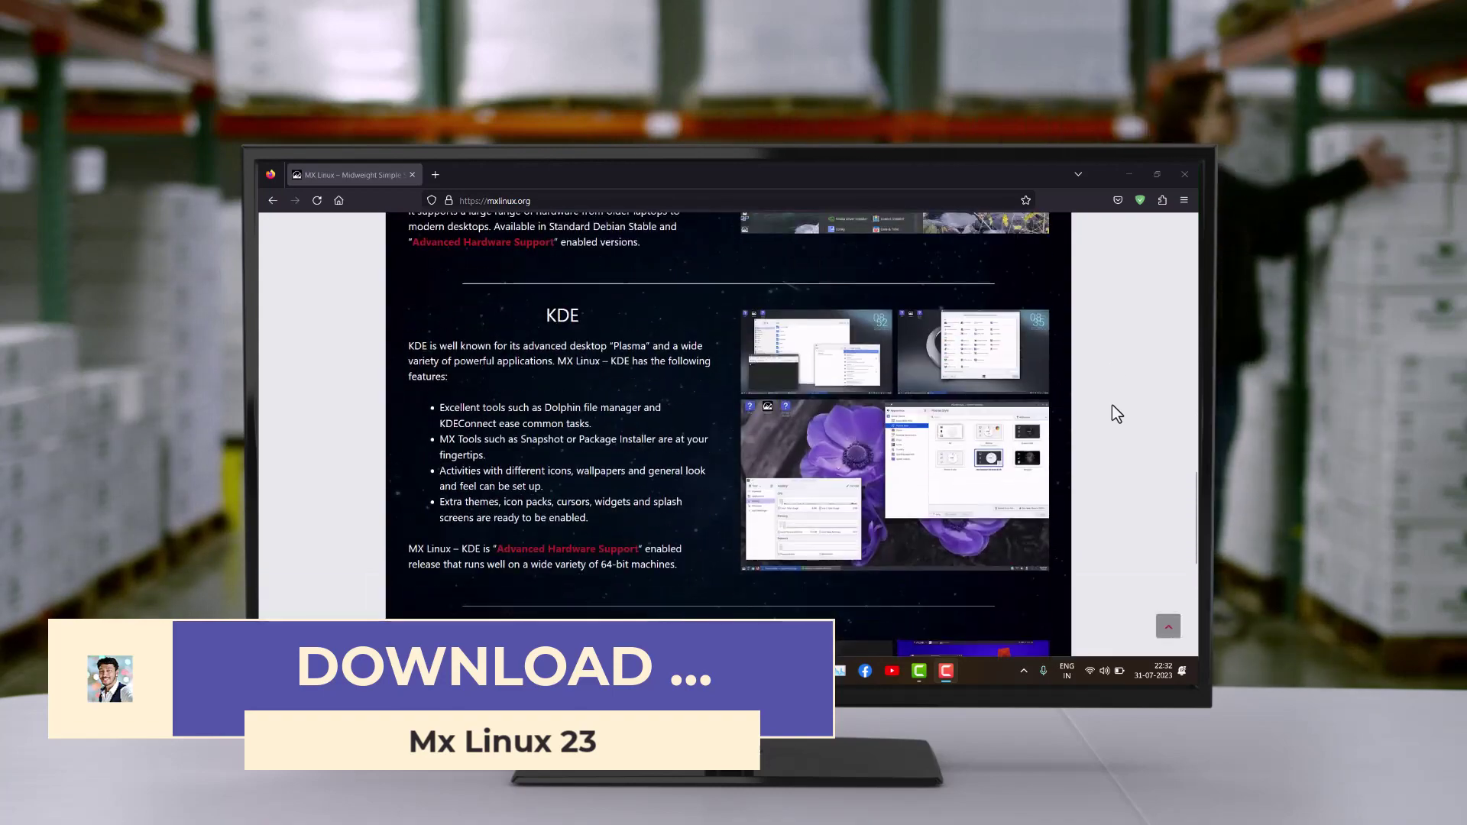
scroll(1112, 405, "down", 10)
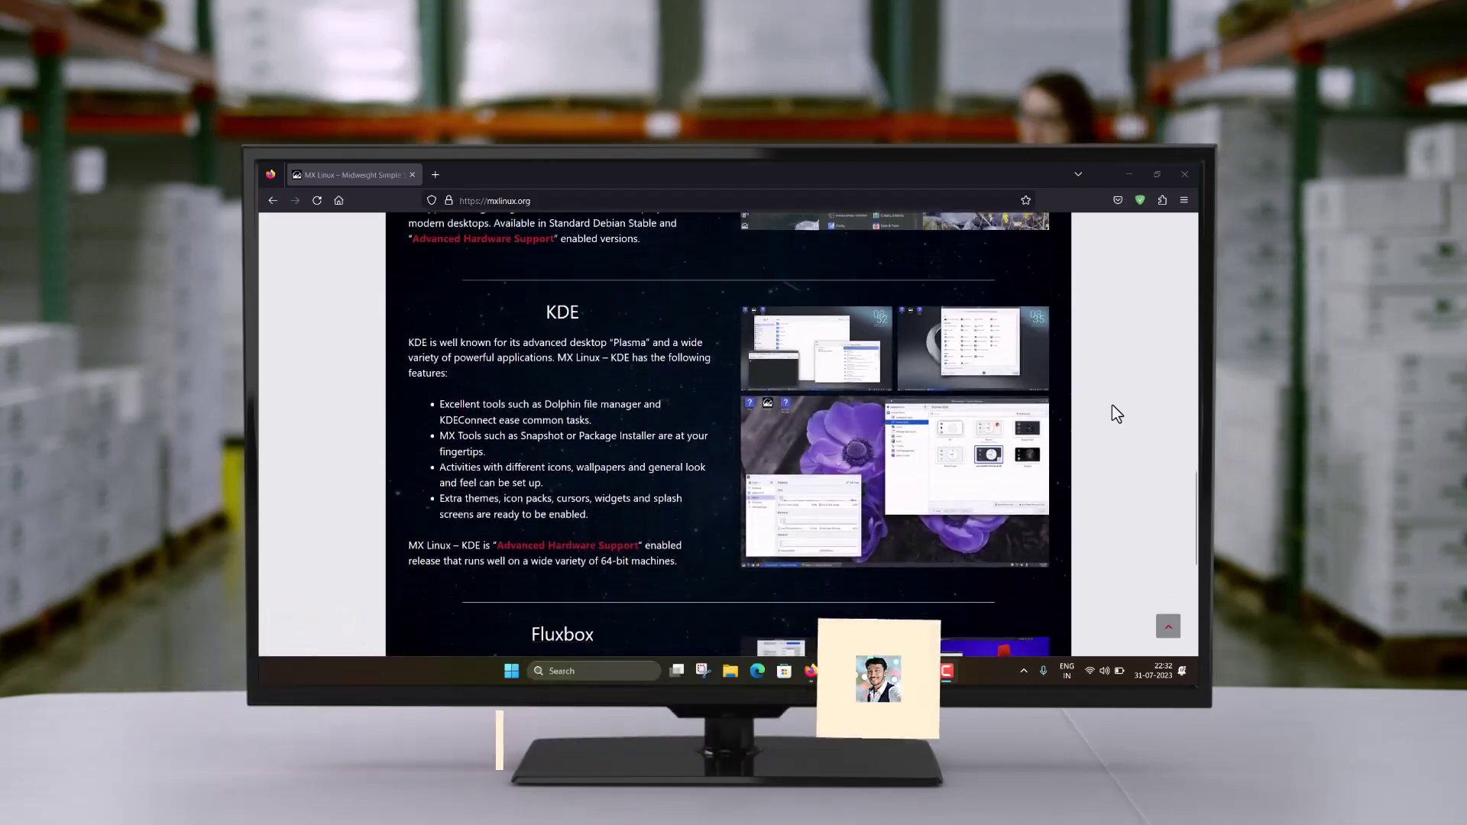
key("Home")
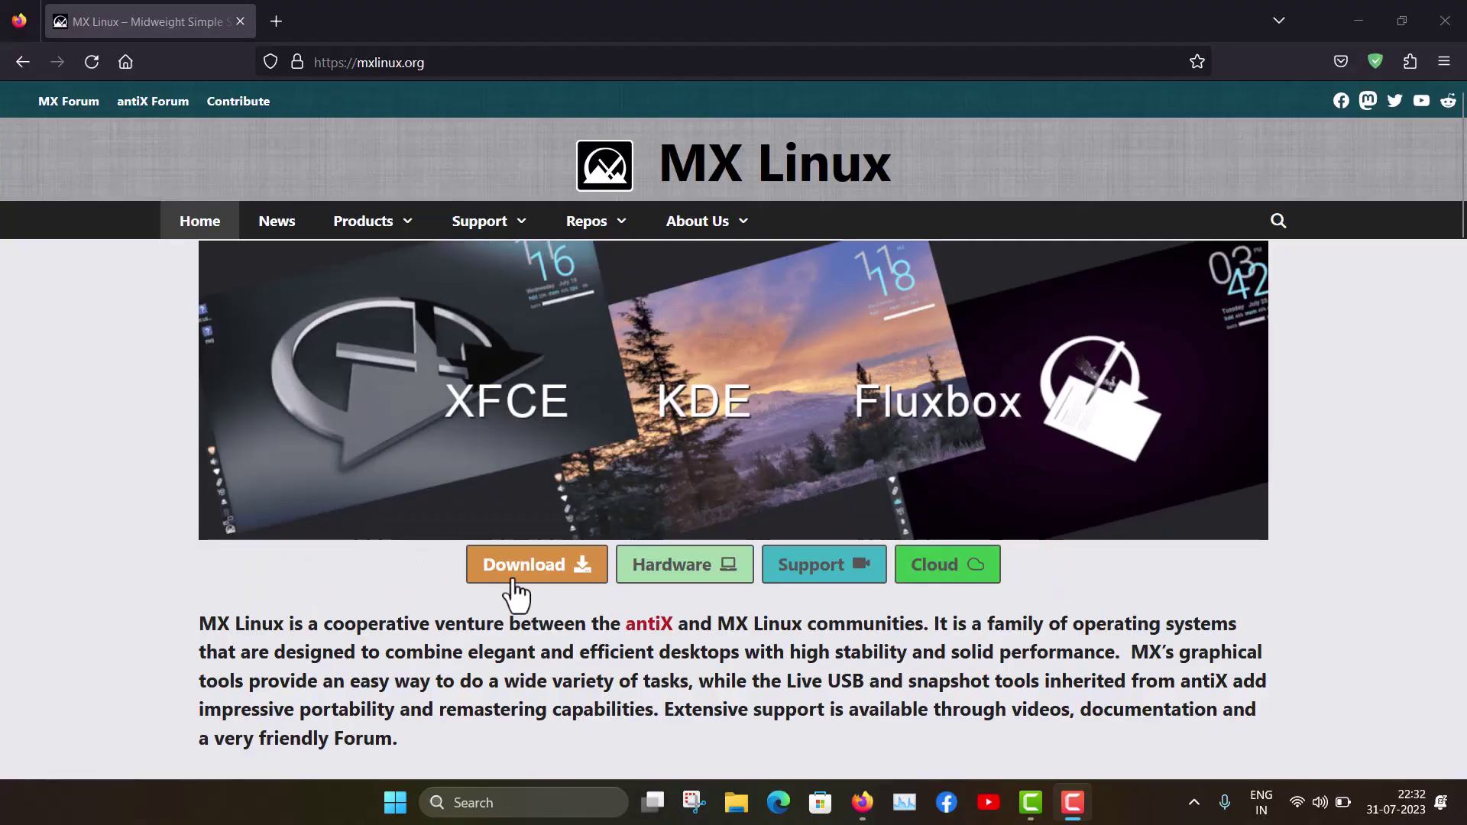
Step: Open the MX-23 Download Links page and scroll down to '2. How to obtain MX'
left_click(513, 580)
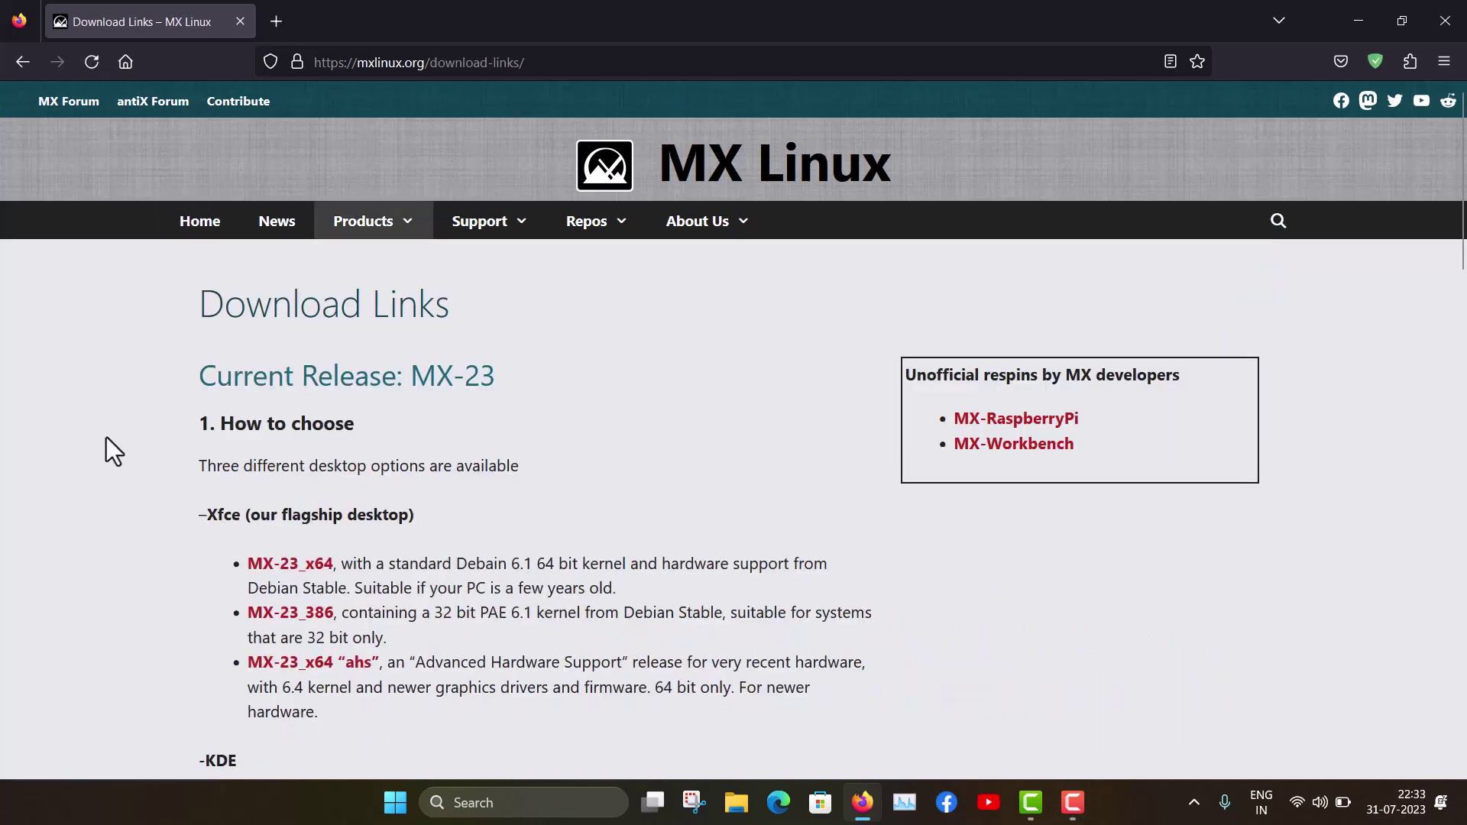
scroll(107, 439, "down", 2)
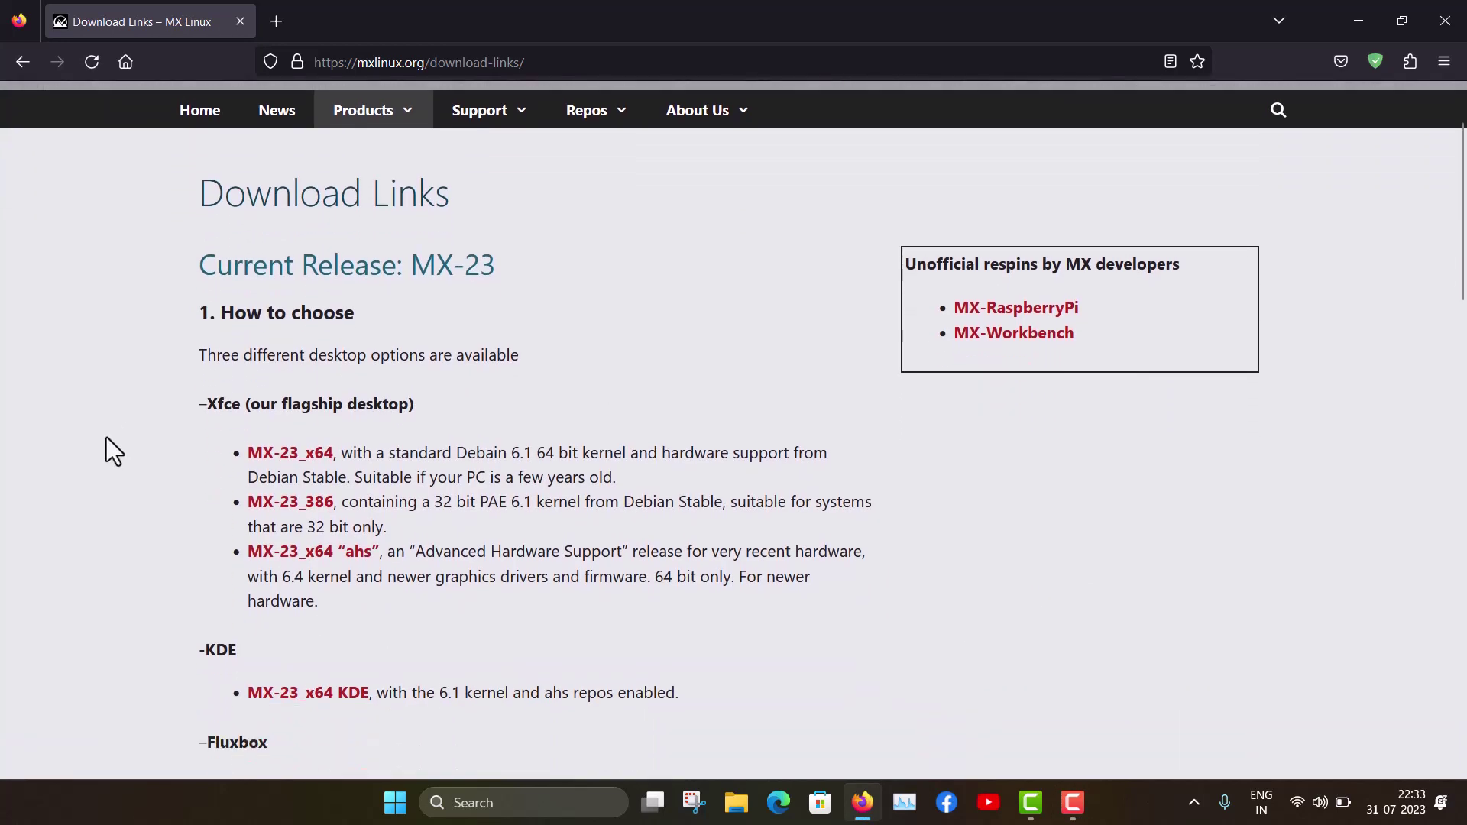
scroll(107, 439, "down", 1)
scroll(107, 439, "down", 3)
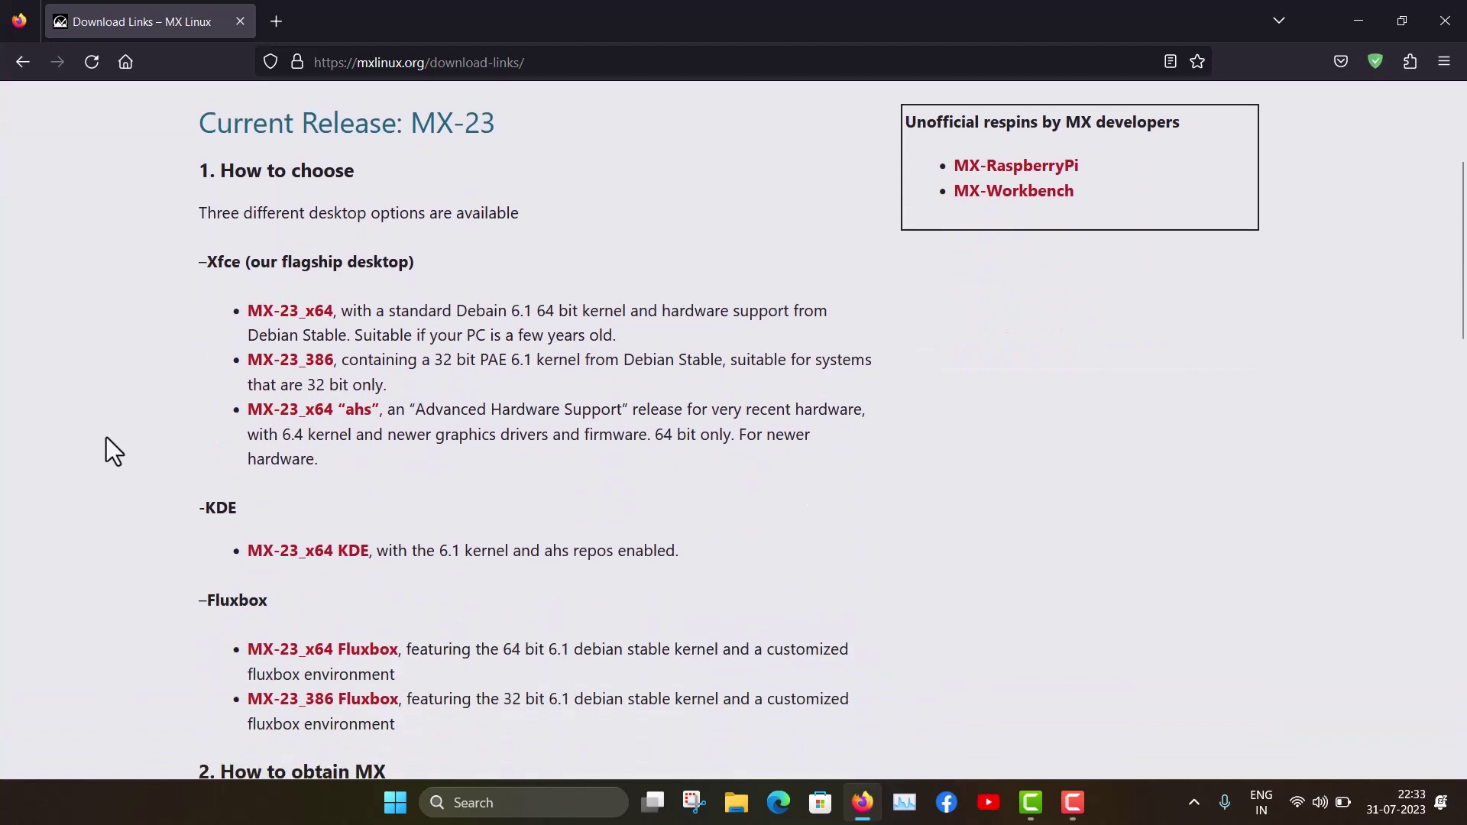
scroll(107, 437, "down", 1)
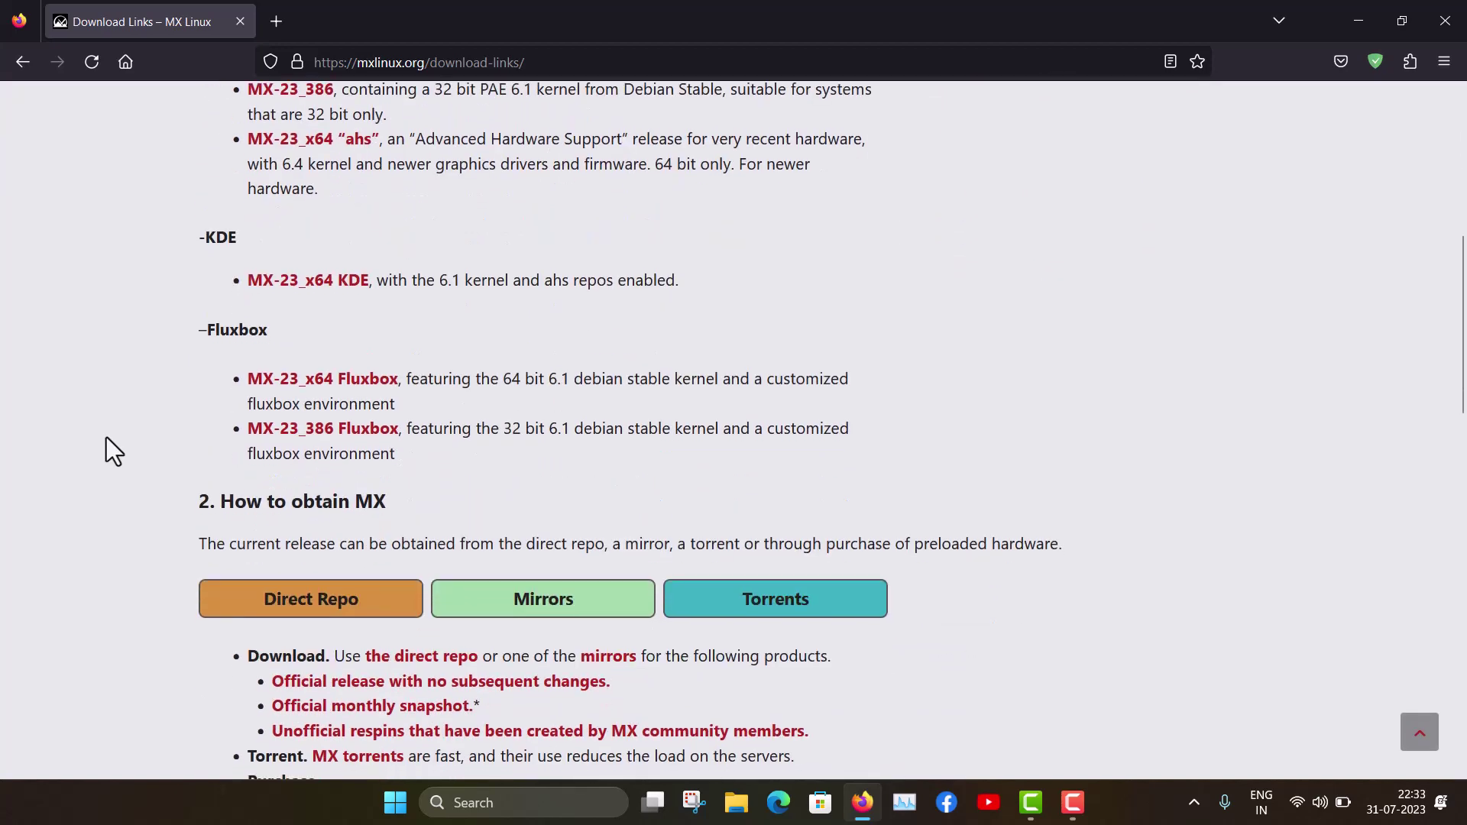
scroll(107, 437, "down", 1)
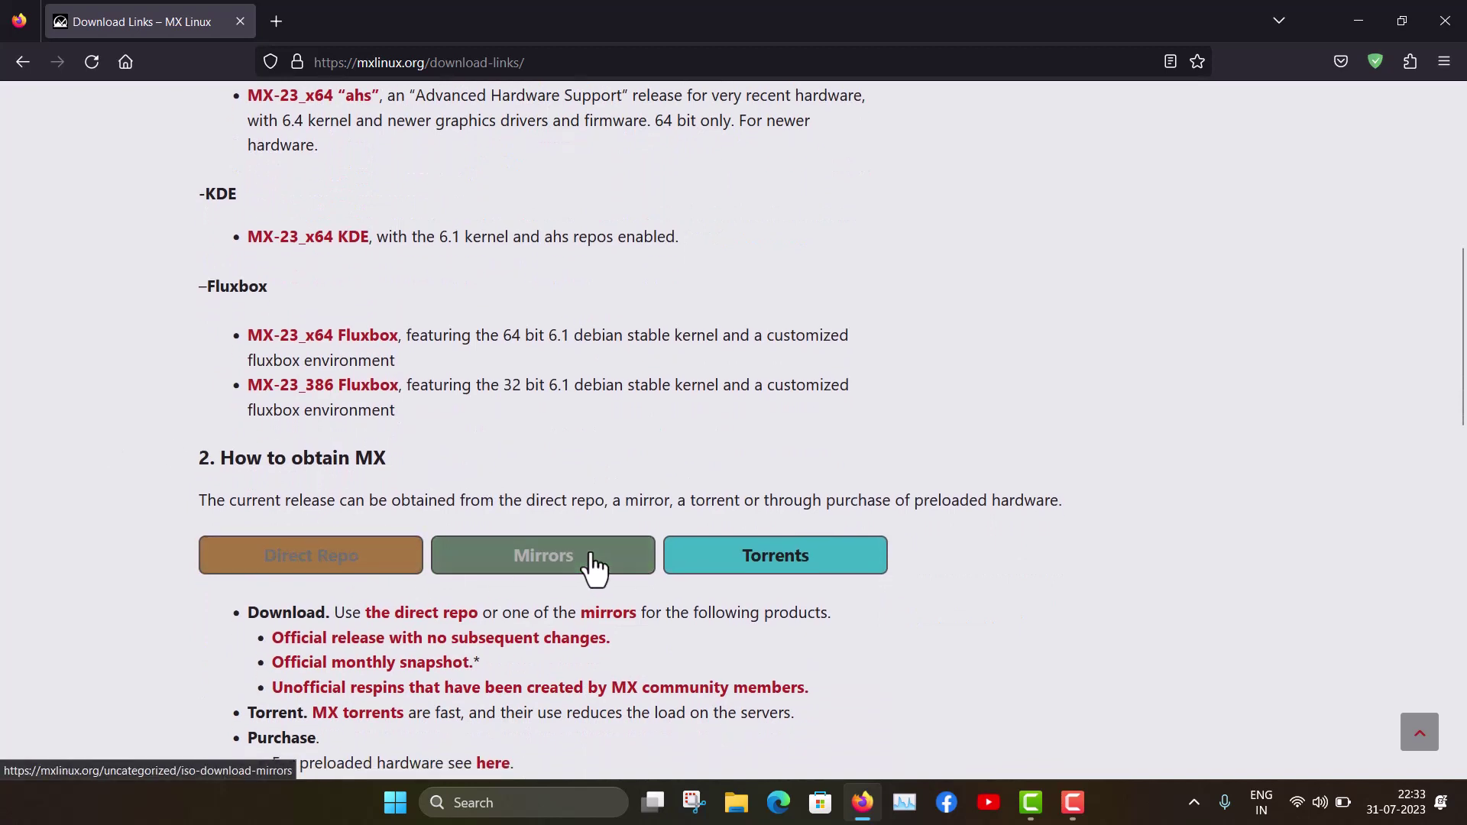
Step: Download the 'MX-23 64 bit' torrent from the Torrent Files page and dismiss the downloads panel
left_click(842, 572)
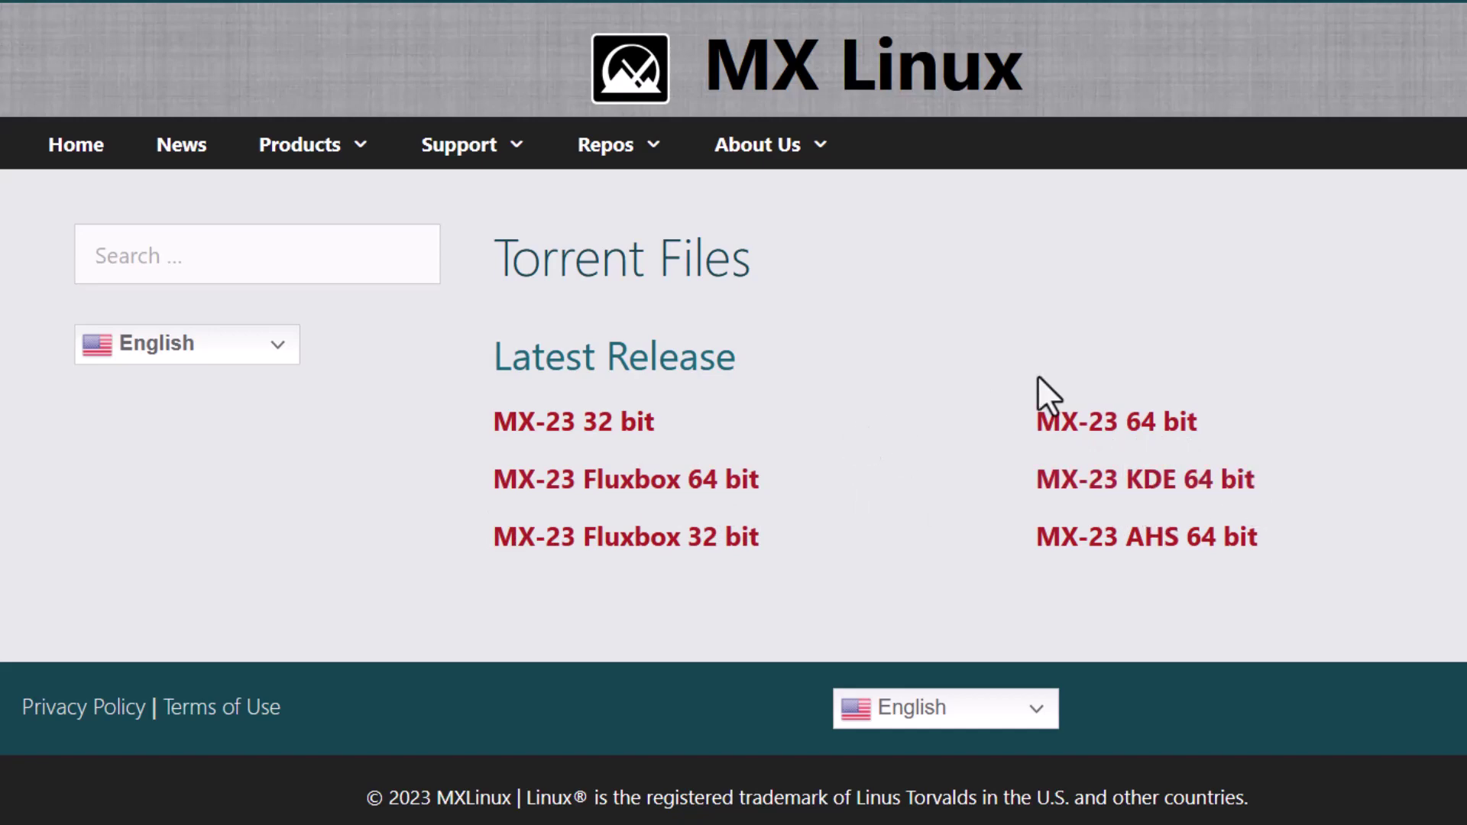
left_click(1108, 424)
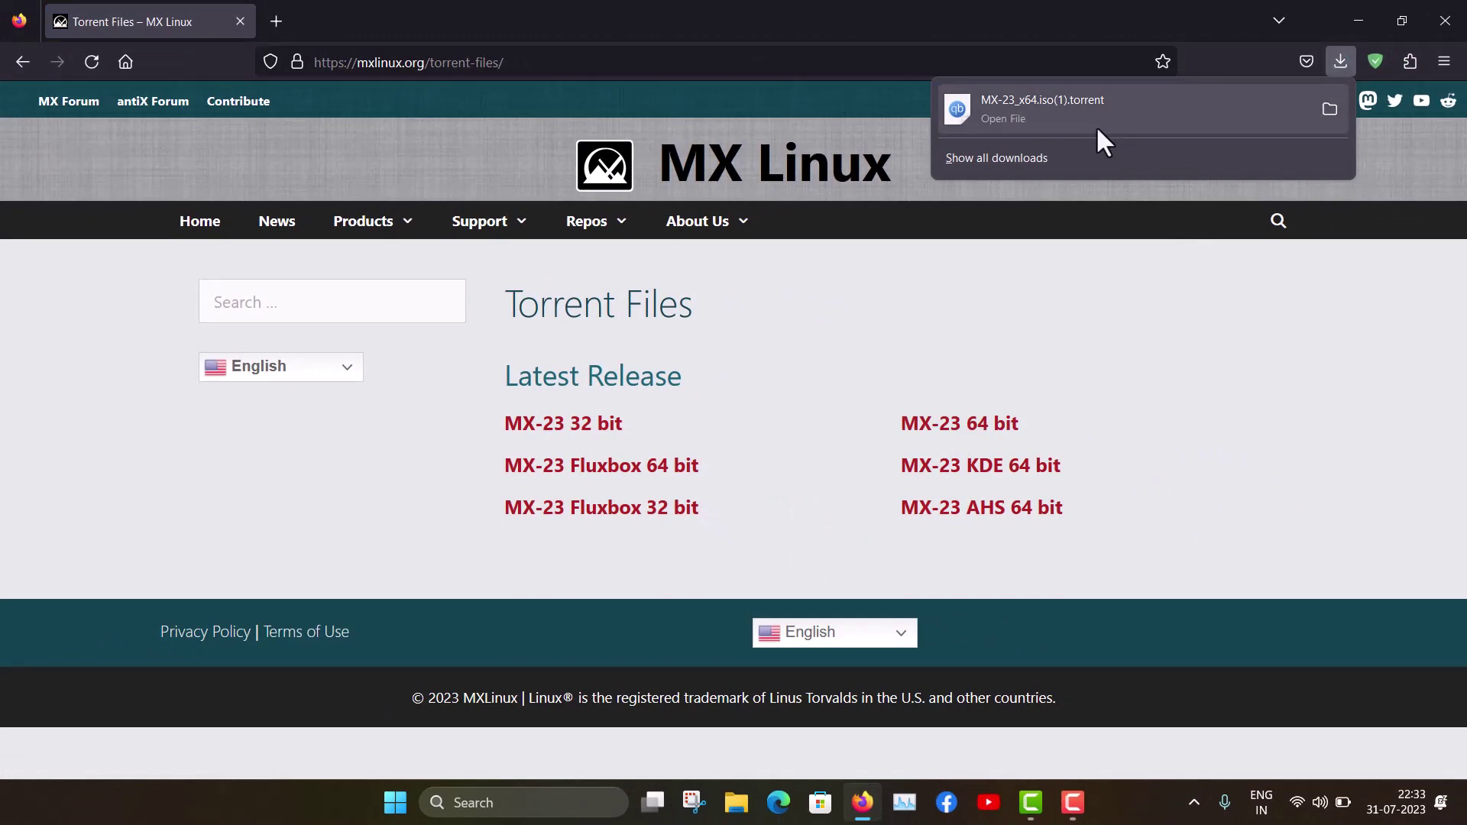
left_click(1112, 261)
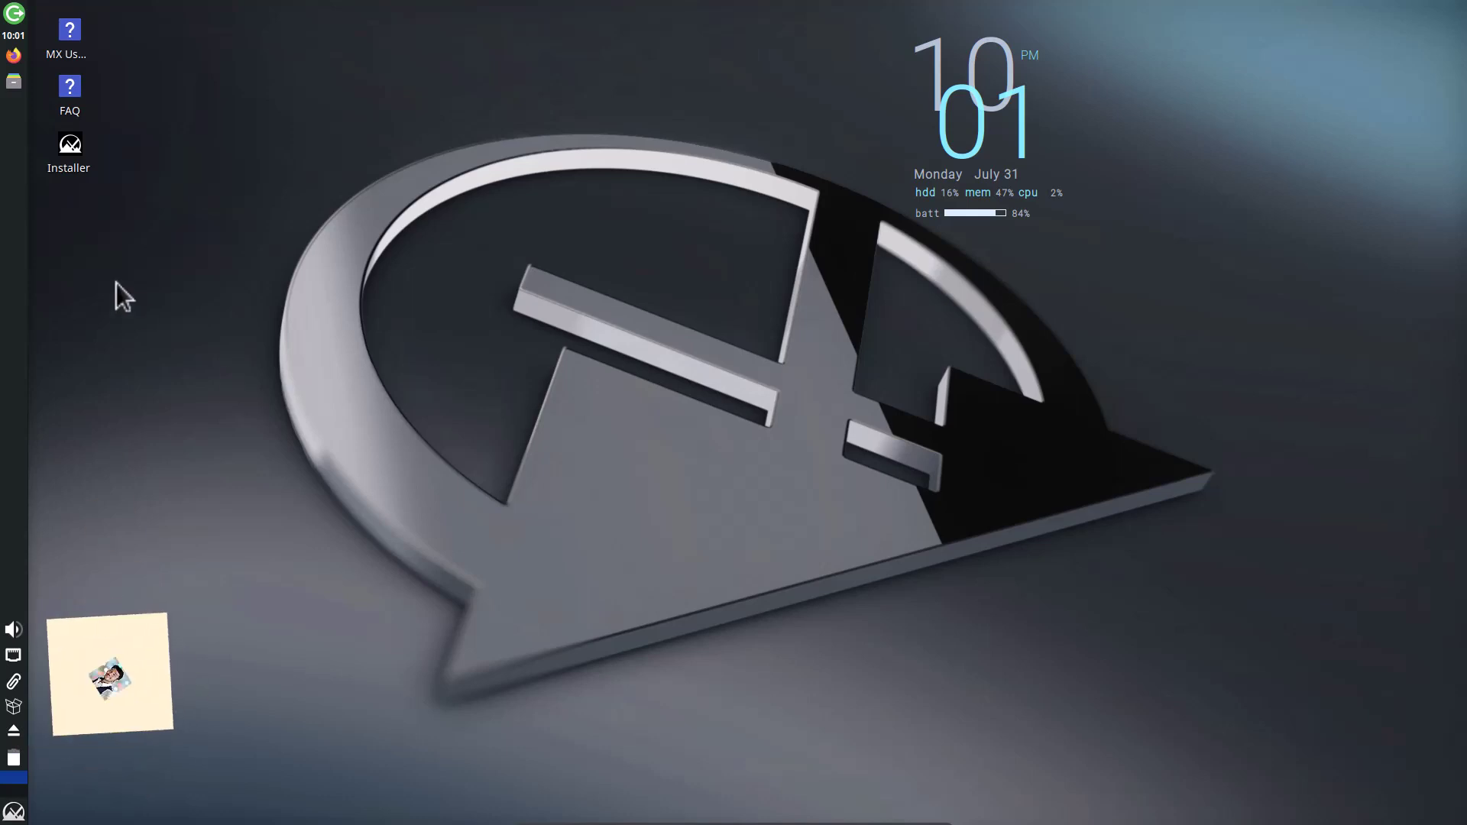
Step: Launch GParted by searching 'gpar' in the applications menu and authenticate with the administrator password
left_click(14, 813)
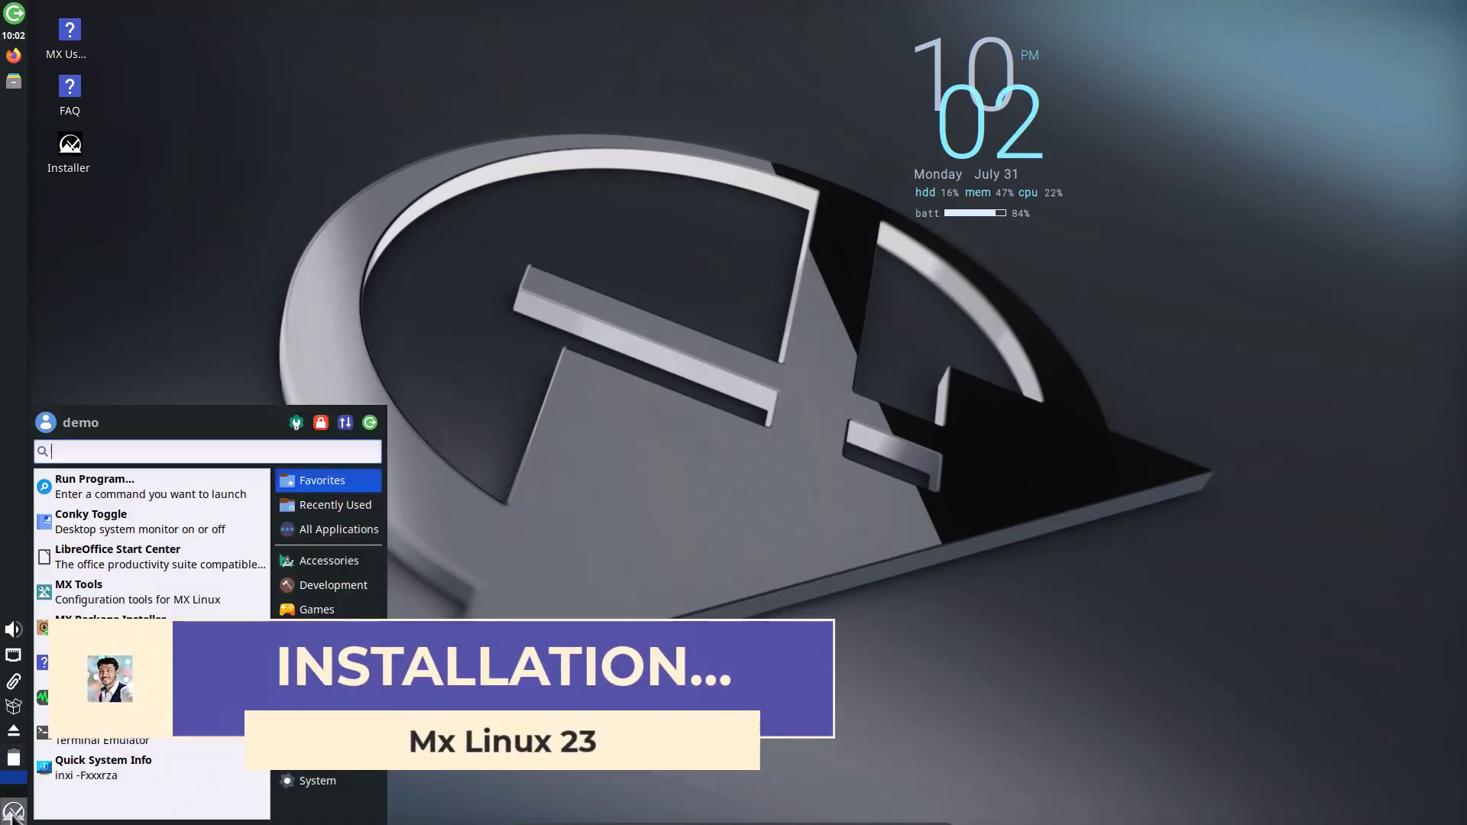
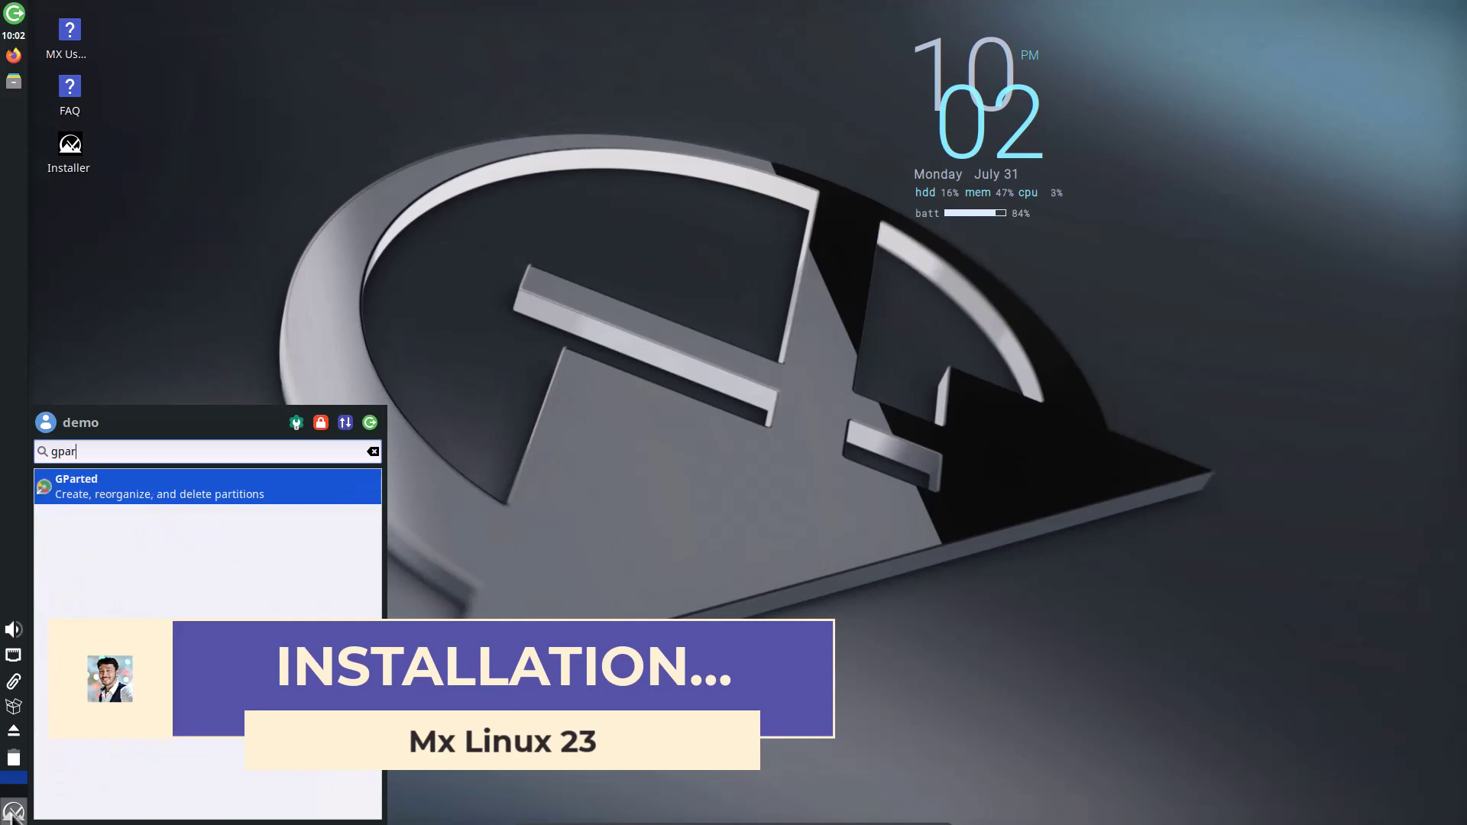
key("Return")
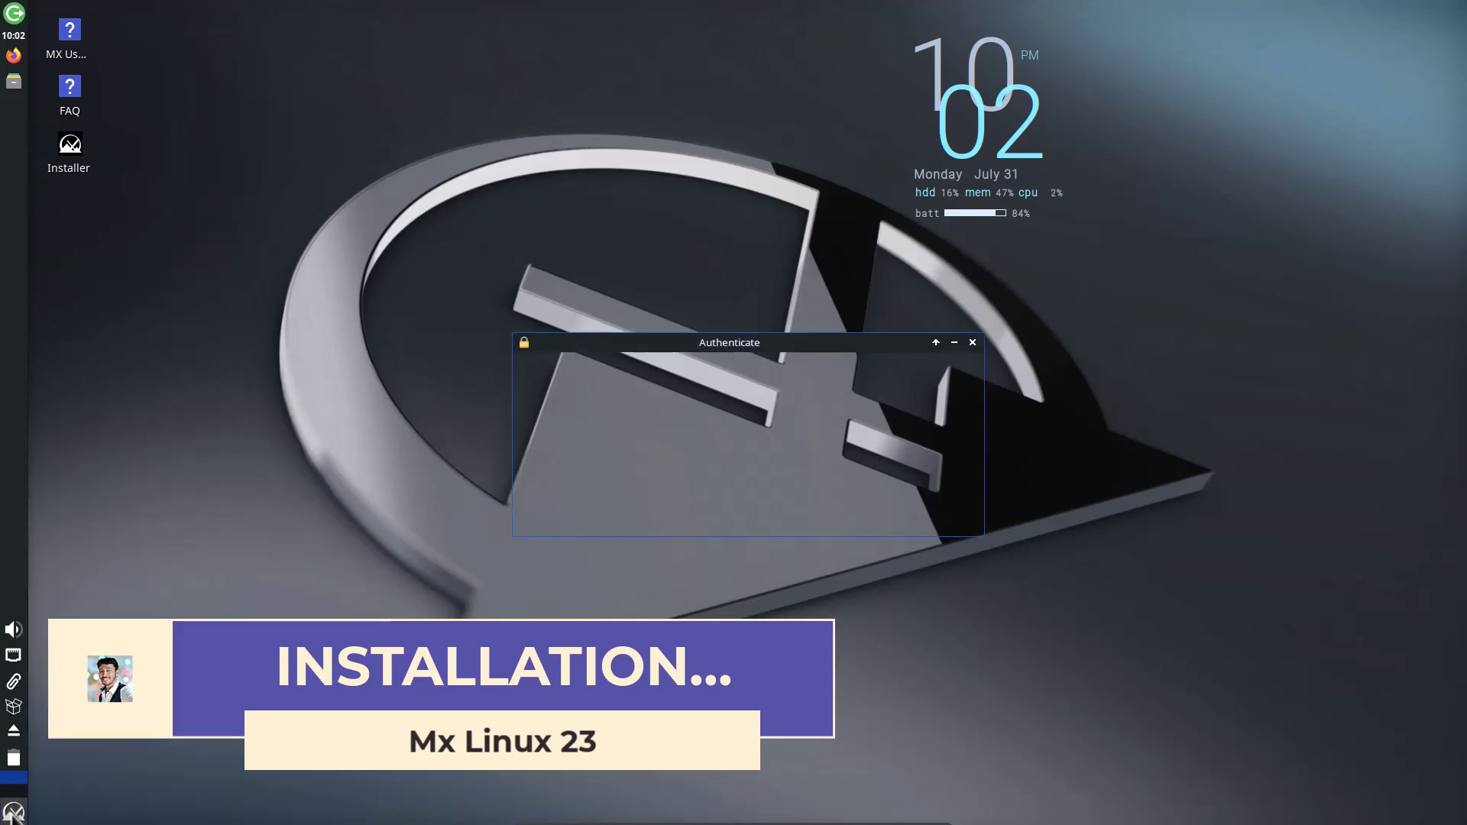
key("Return")
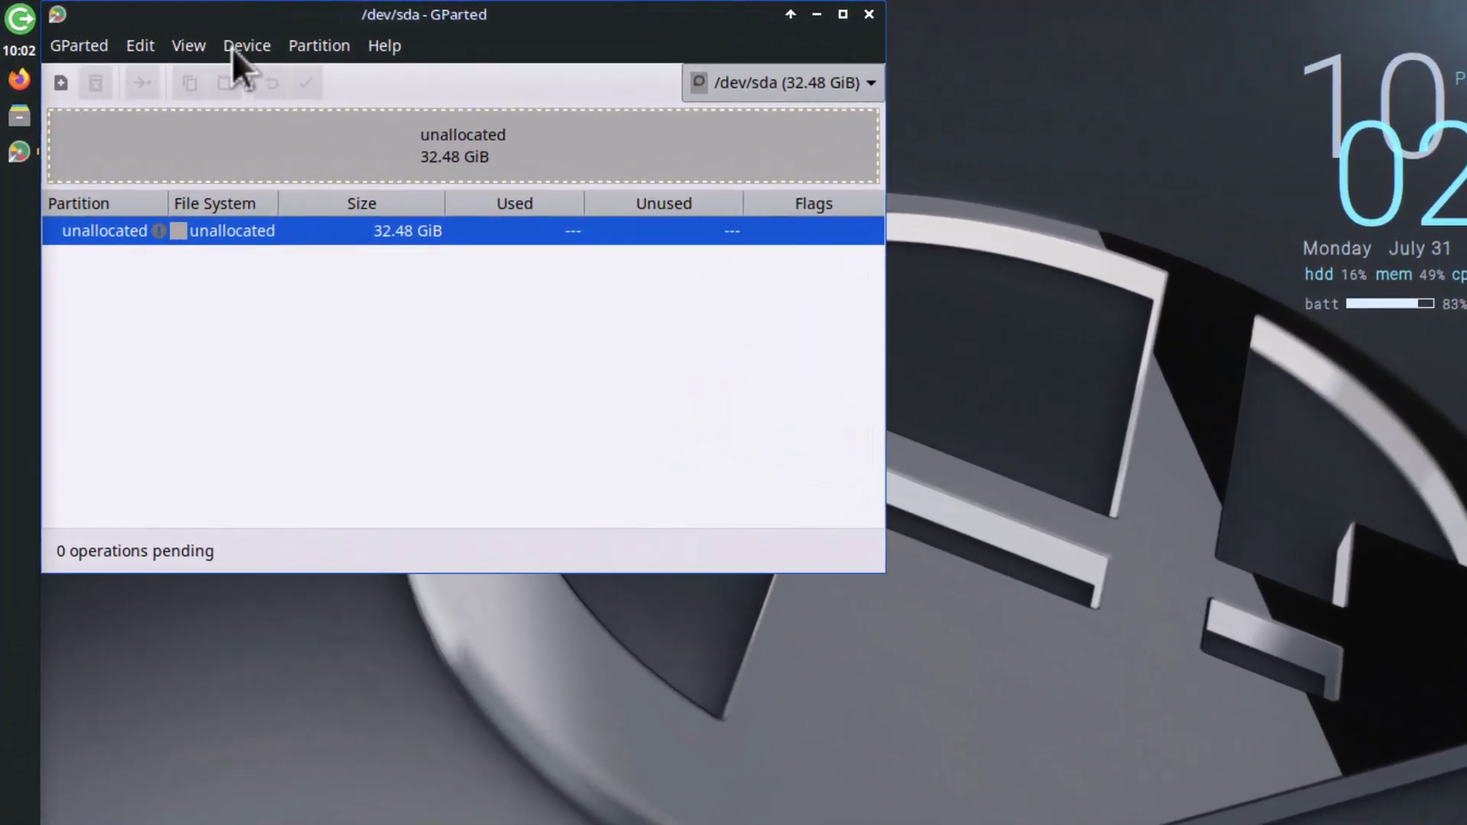
Step: Create a new gpt partition table on /dev/sda from the Device menu
left_click(324, 49)
mouse_move(131, 48)
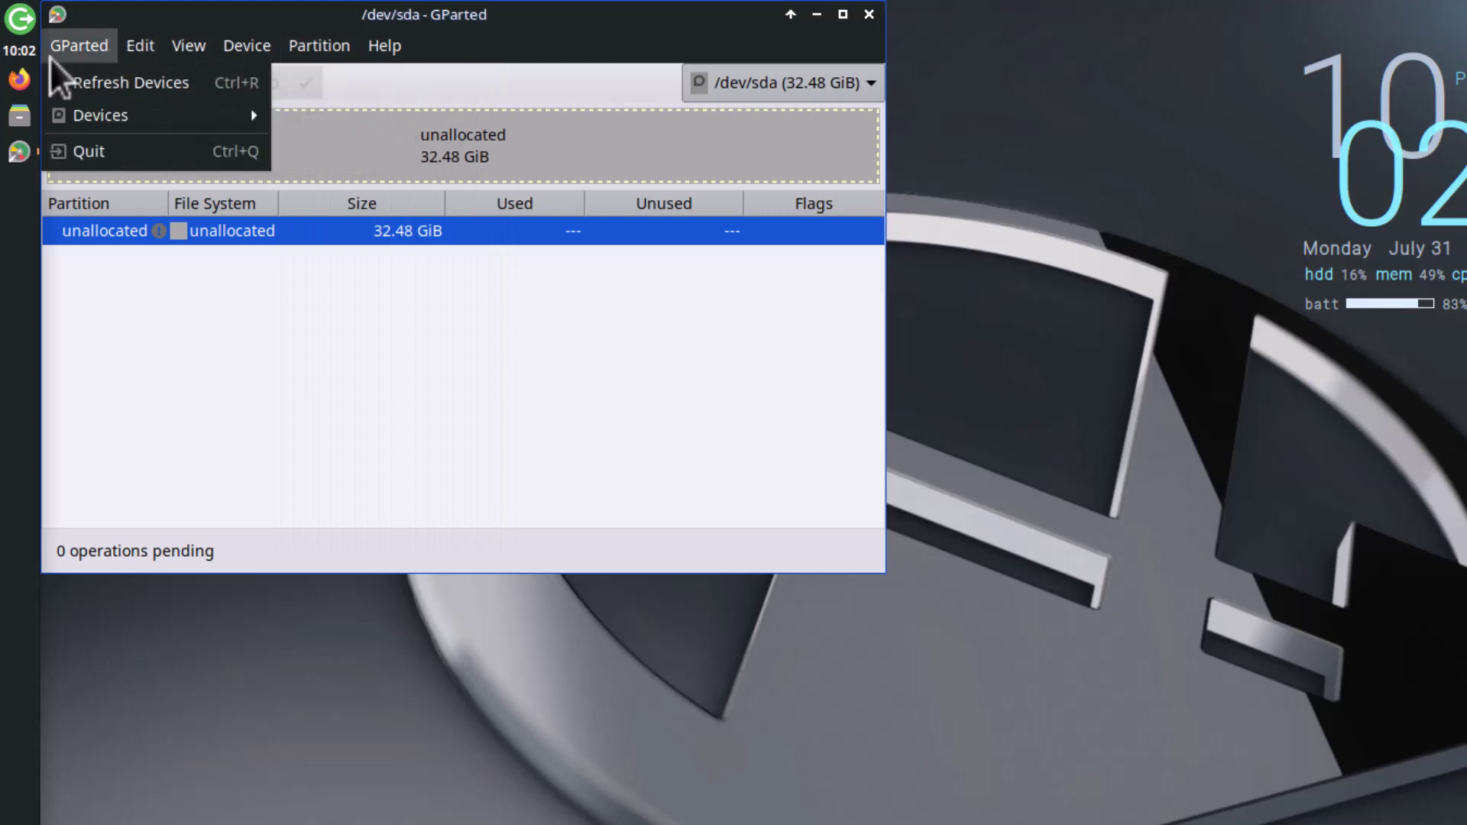
mouse_move(183, 51)
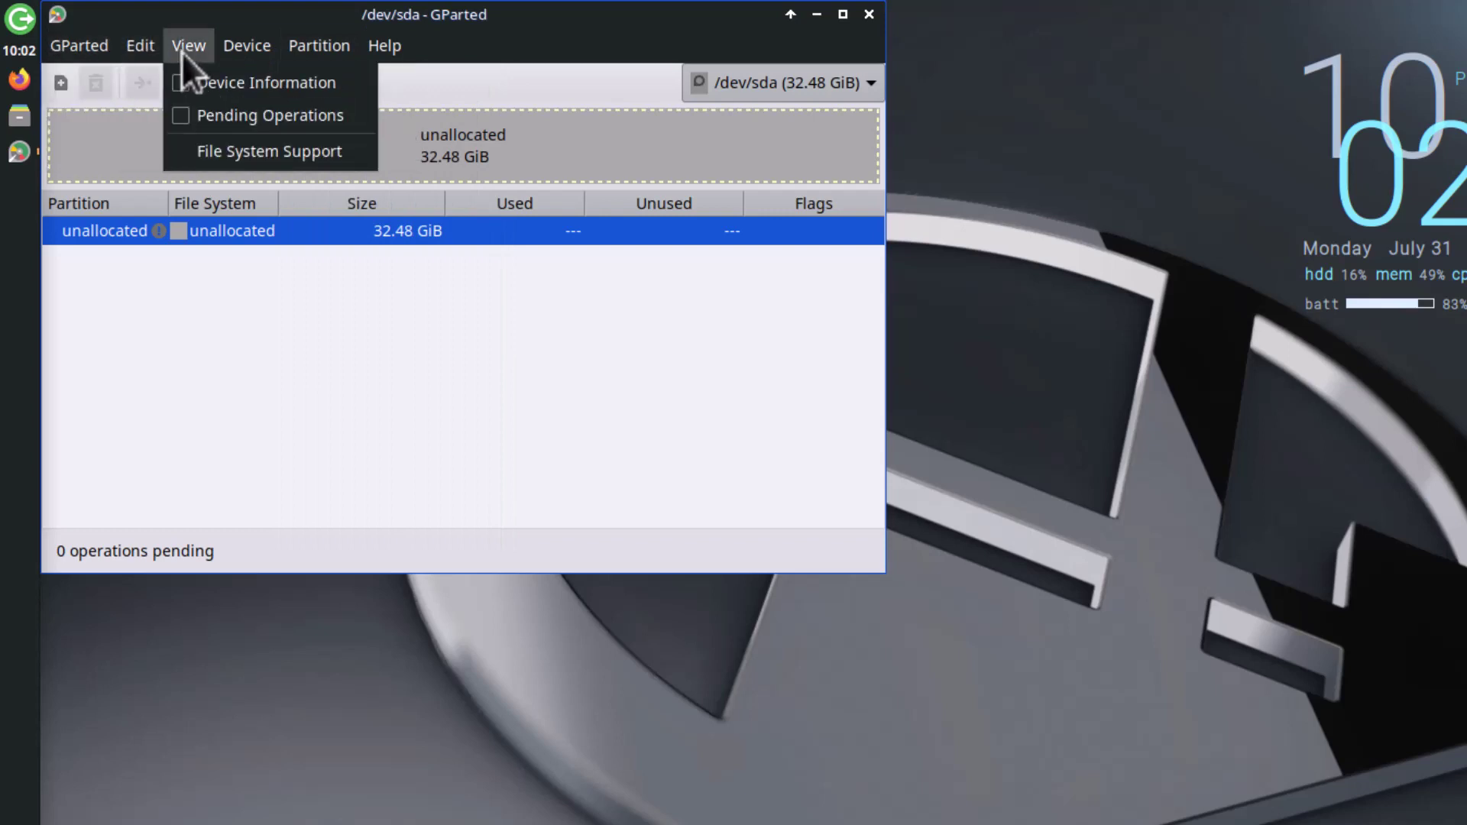
mouse_move(254, 52)
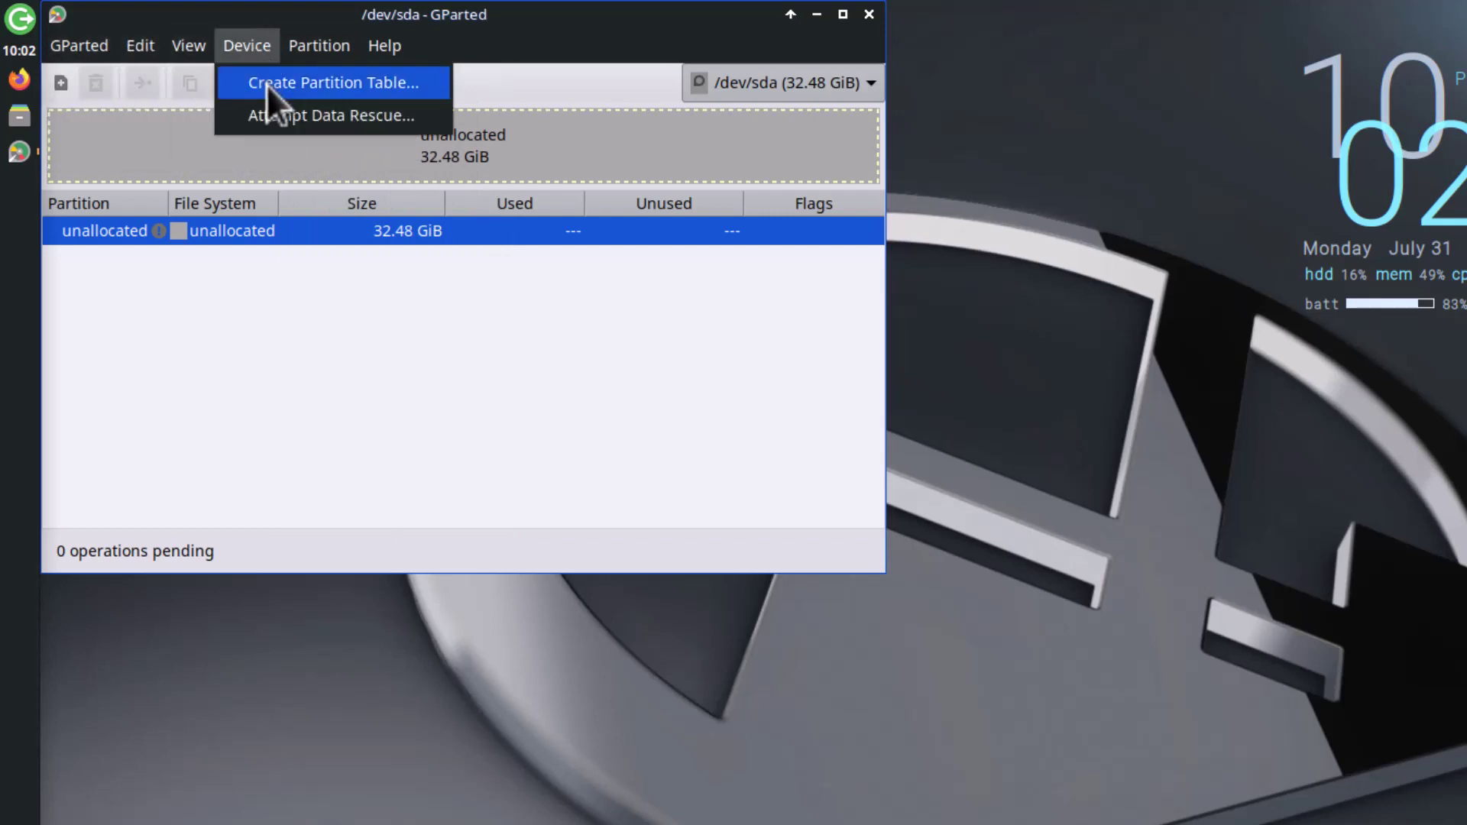
left_click(268, 84)
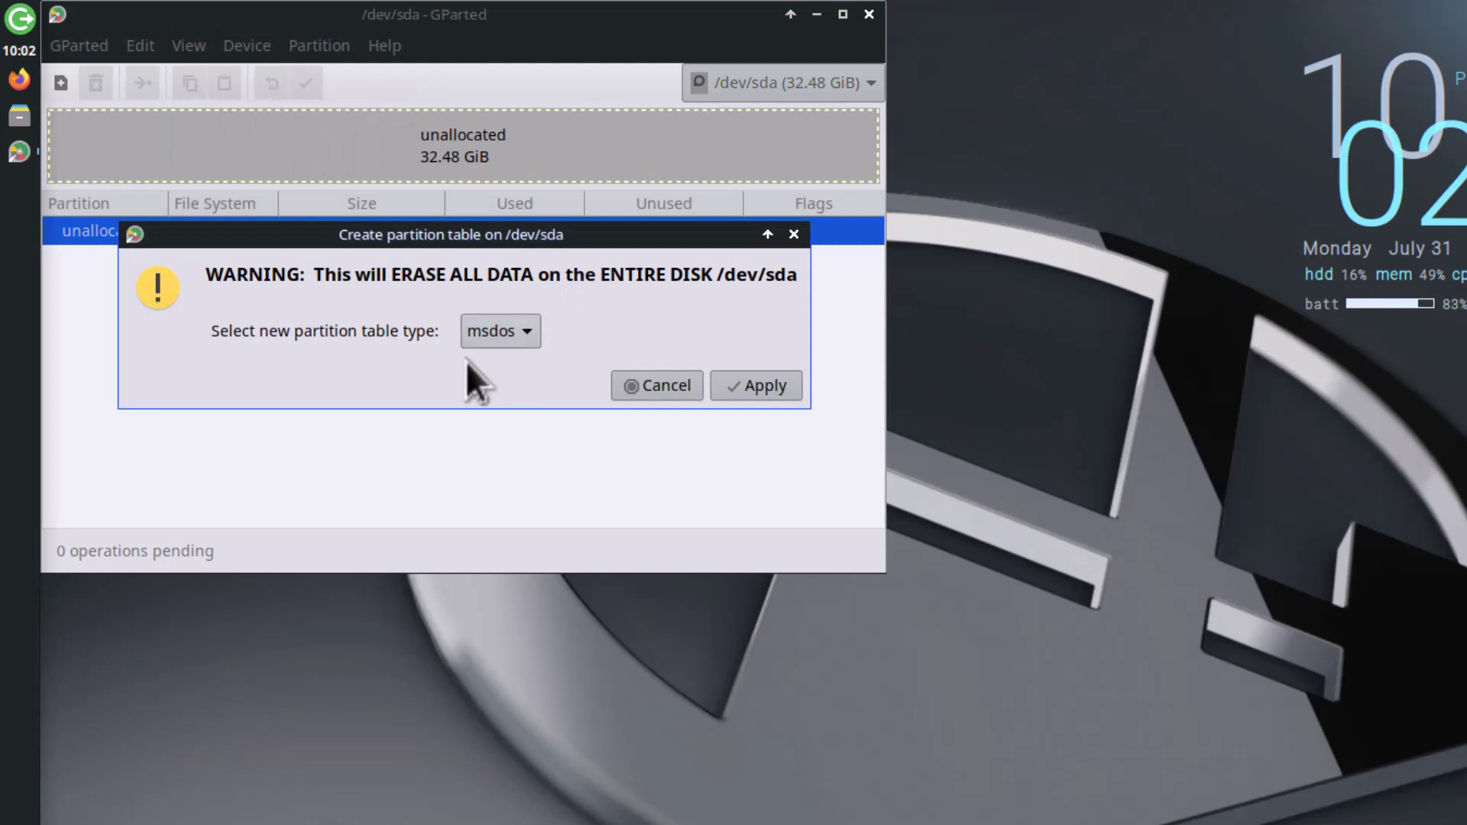
left_click(483, 332)
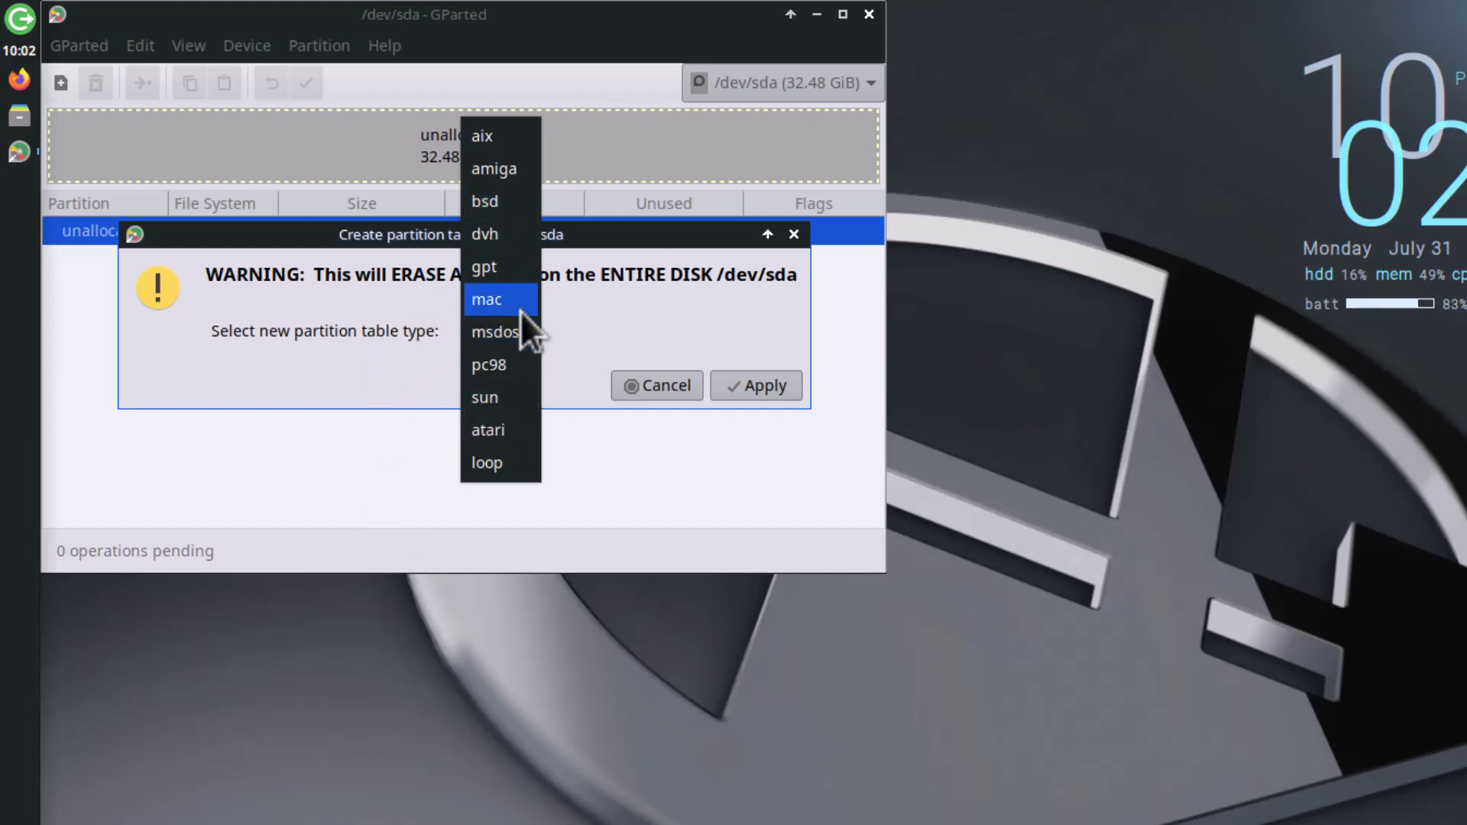
left_click(498, 267)
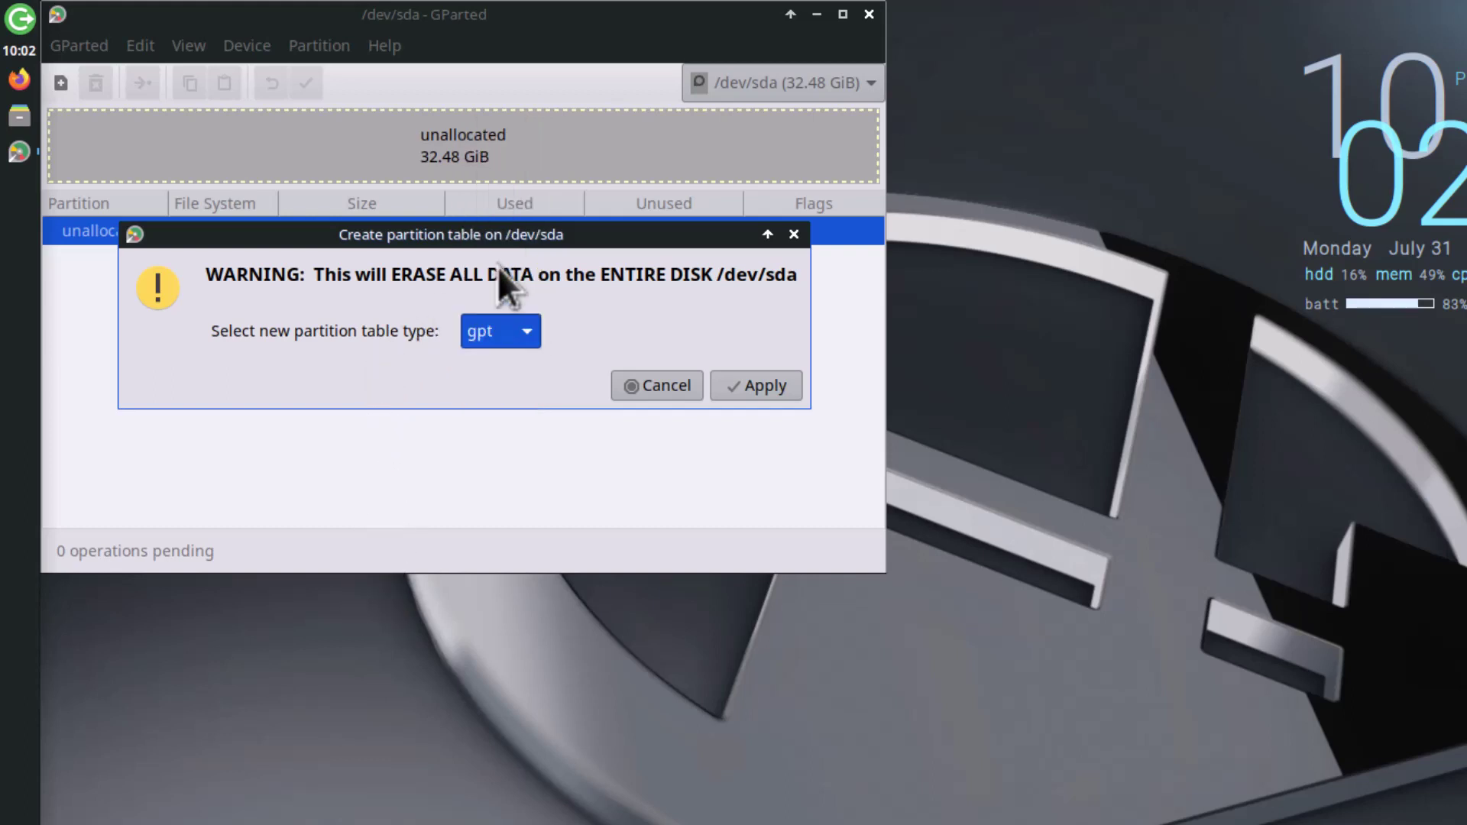
left_click(741, 382)
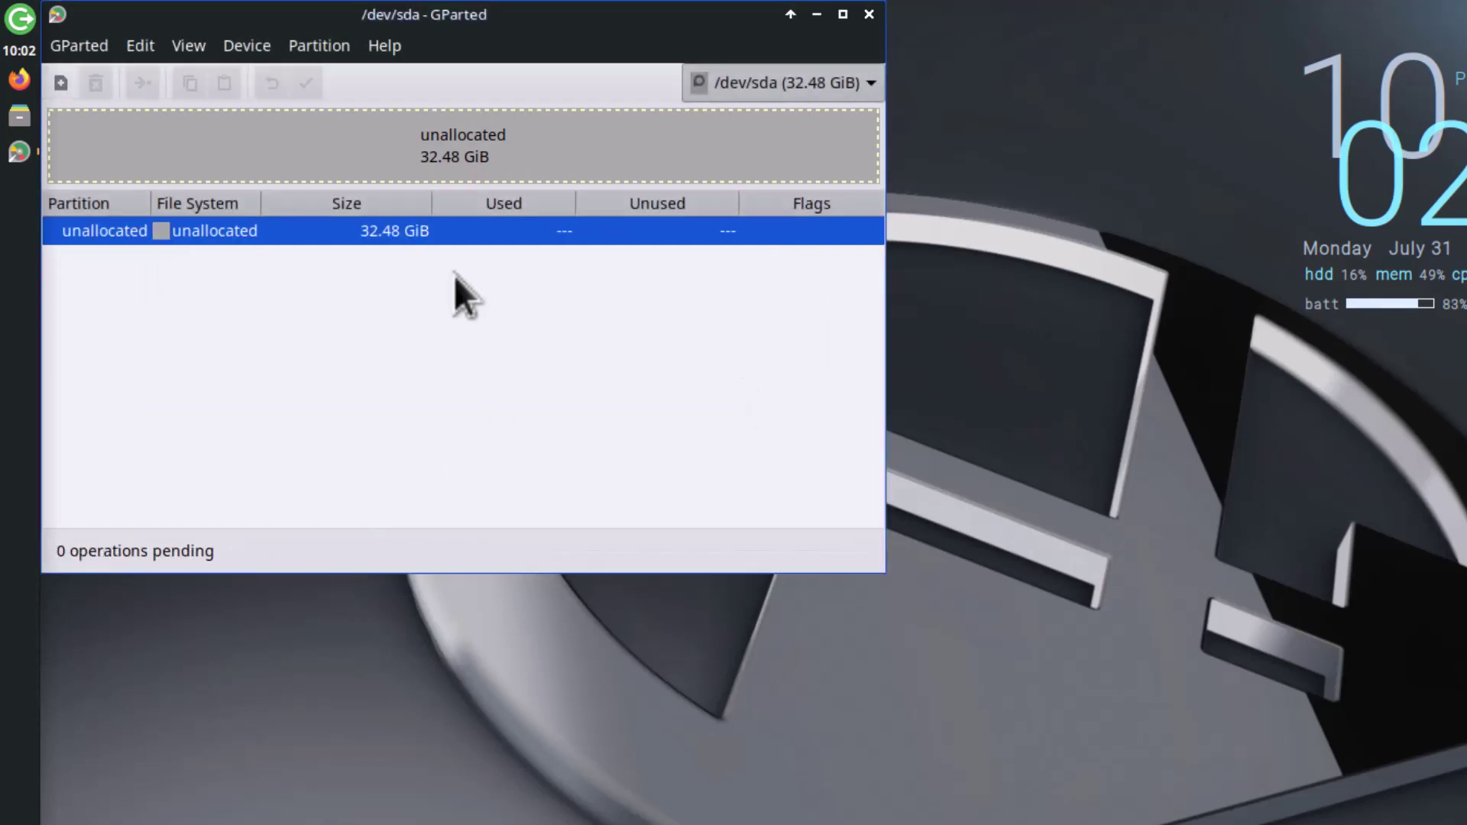
Step: Queue a 22.93 GiB (about 23482 MiB) ext4 primary partition, leaving 9.55 GiB free
right_click(422, 232)
left_click(484, 257)
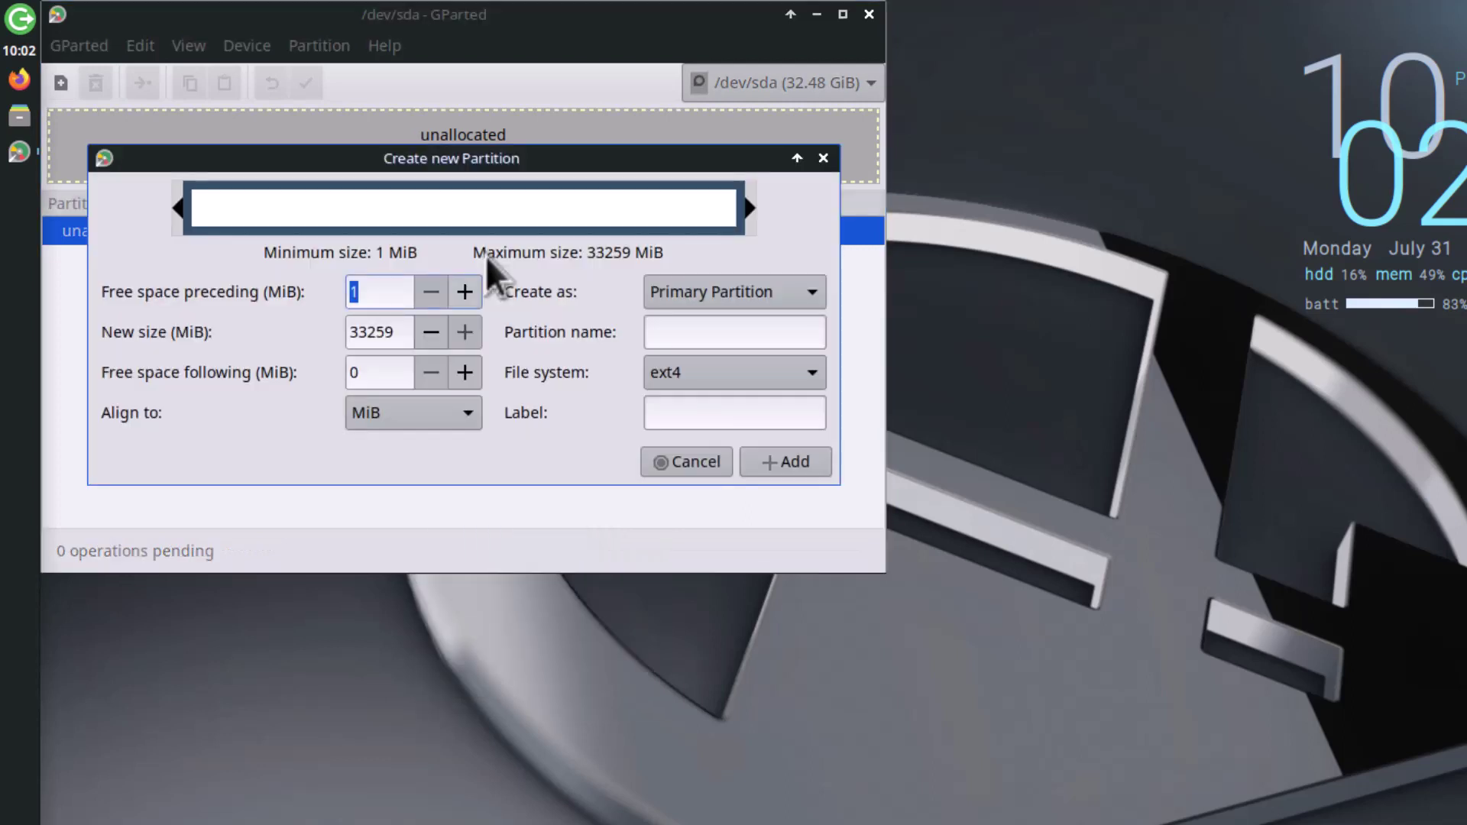
left_click_drag(751, 207, 587, 235)
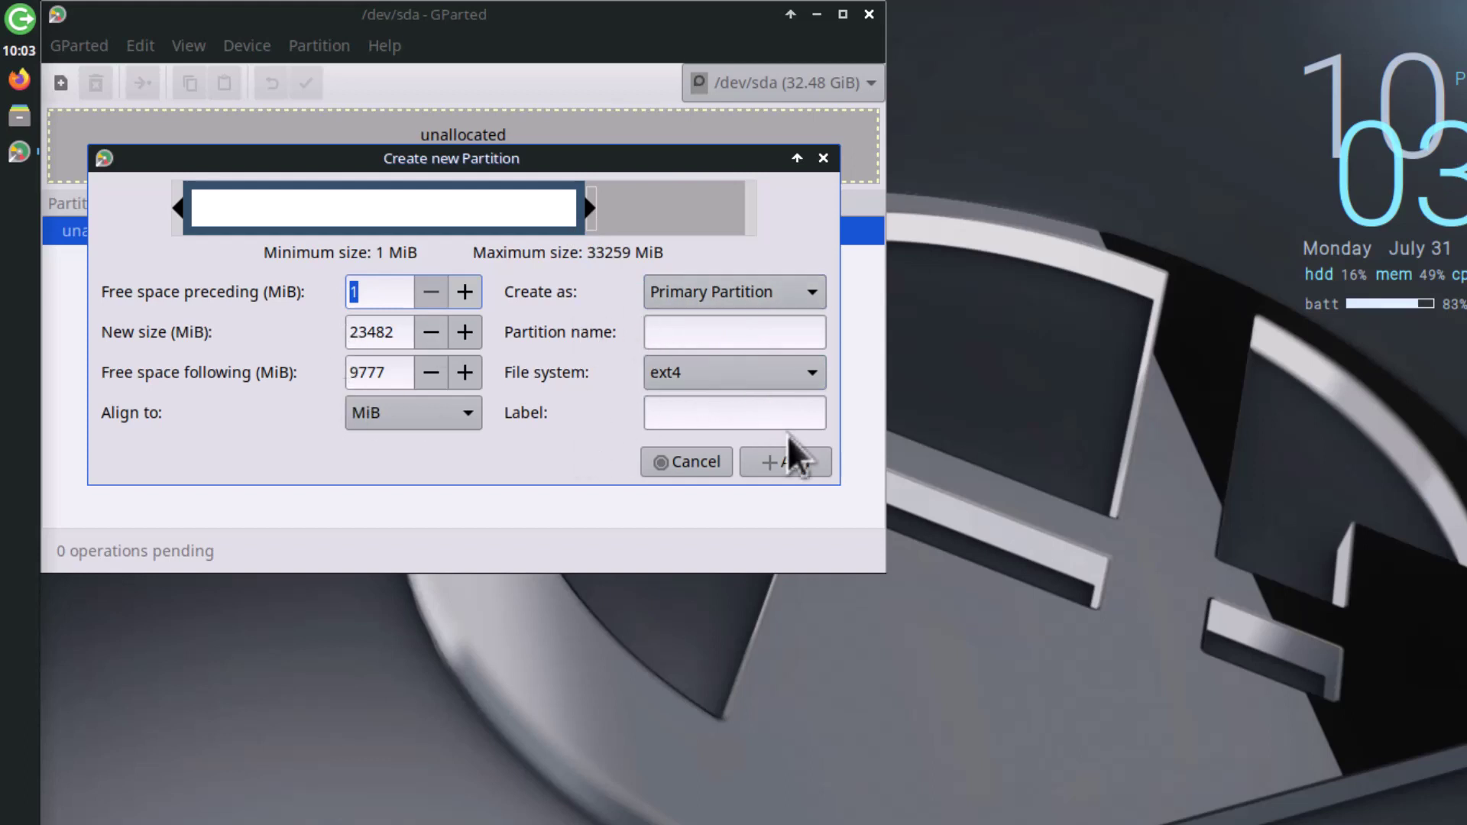
left_click(787, 466)
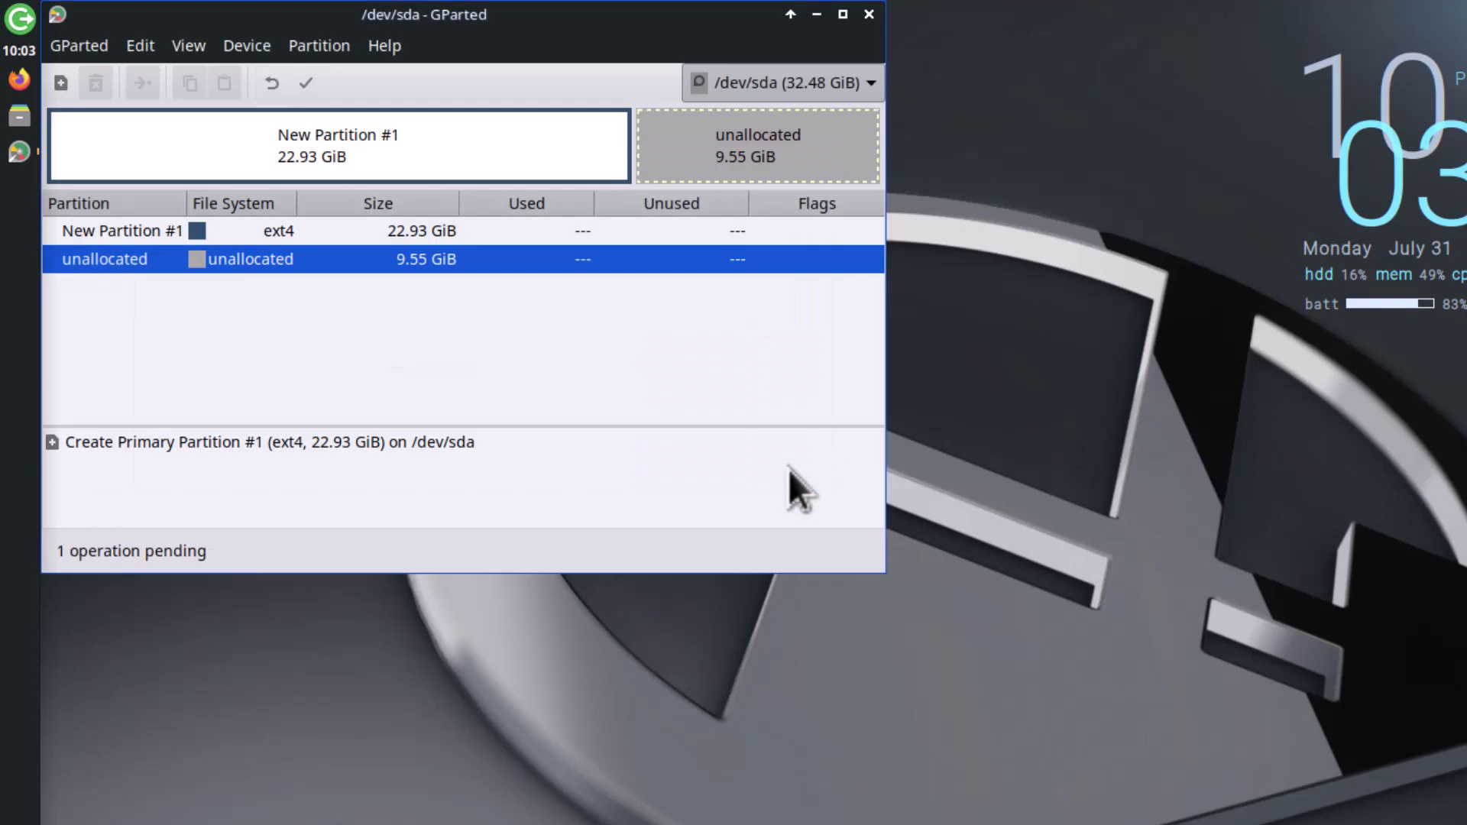
Step: Queue a 606 MiB fat32 partition in the leftover unallocated space
right_click(318, 260)
left_click(383, 275)
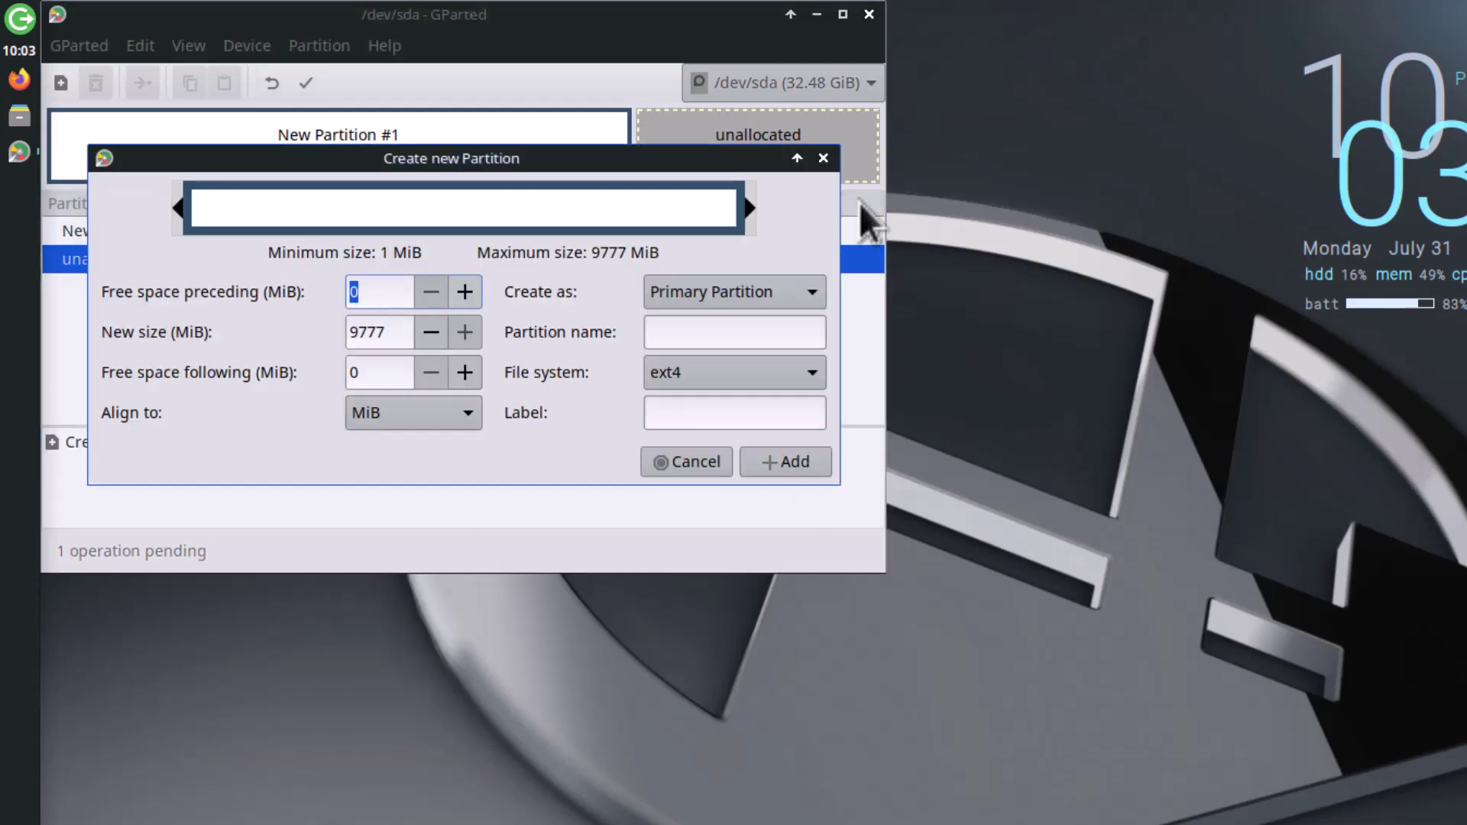
left_click_drag(751, 212, 235, 218)
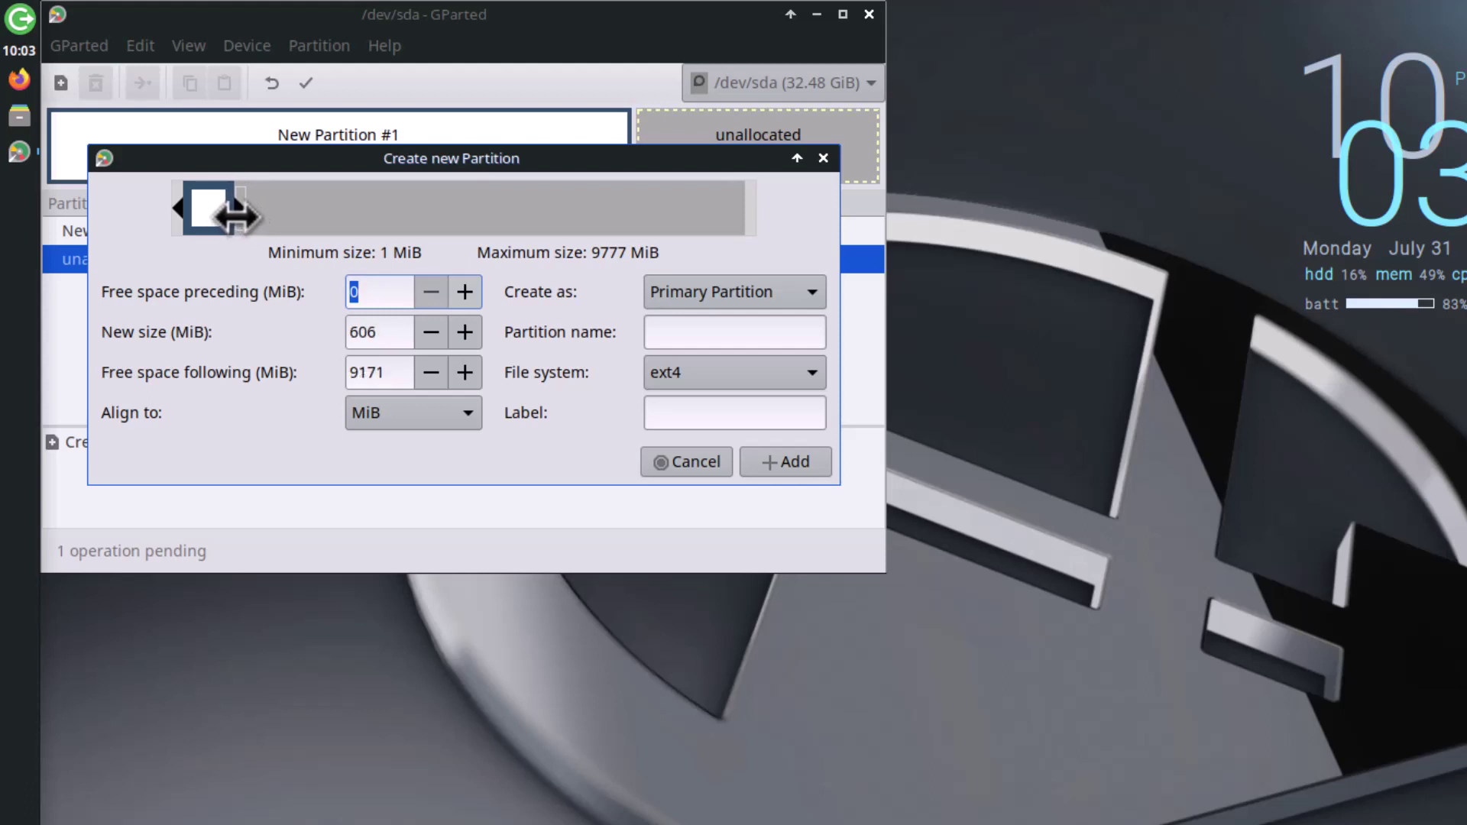
left_click(727, 373)
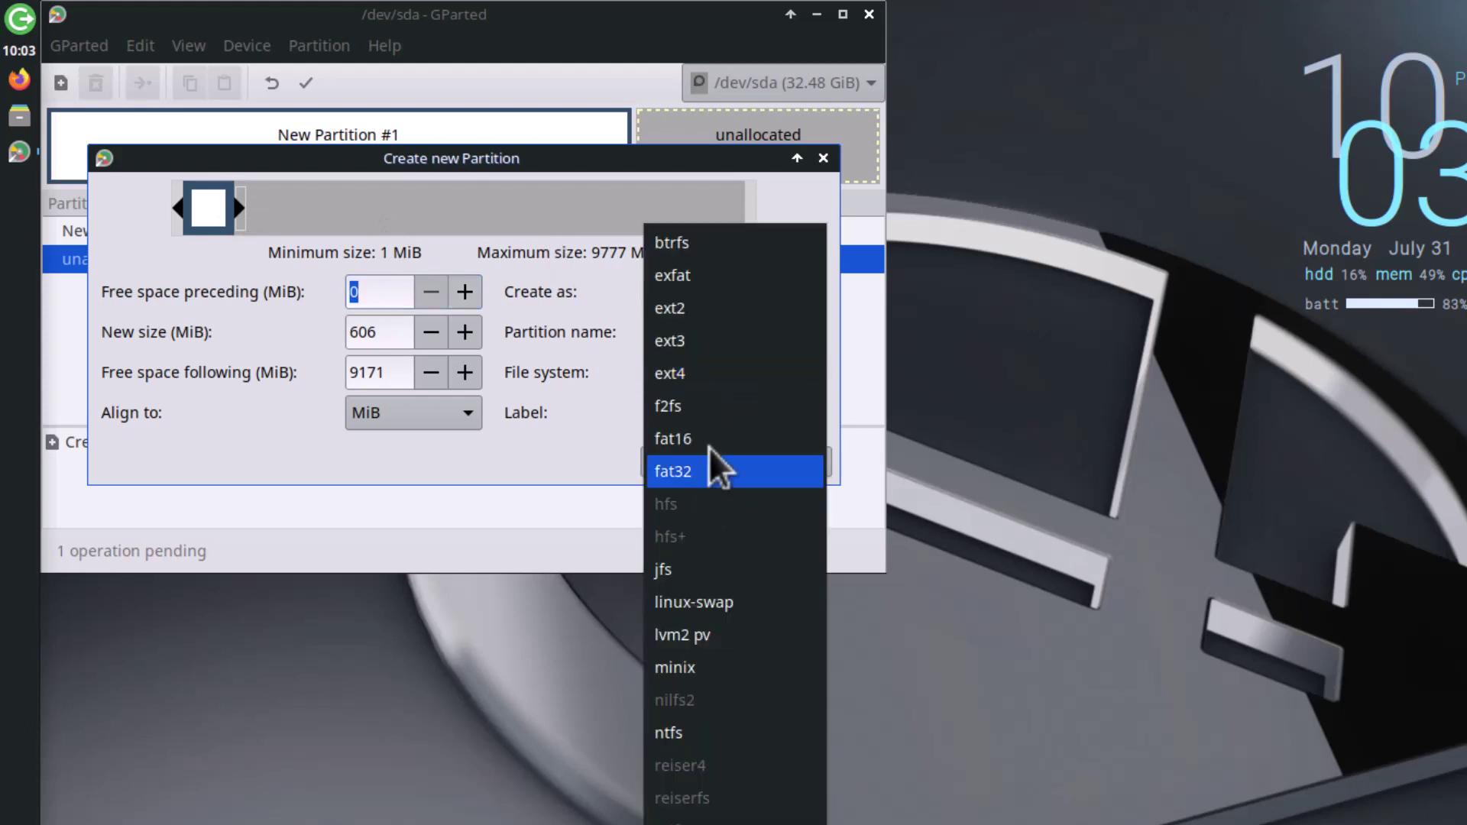
left_click(709, 471)
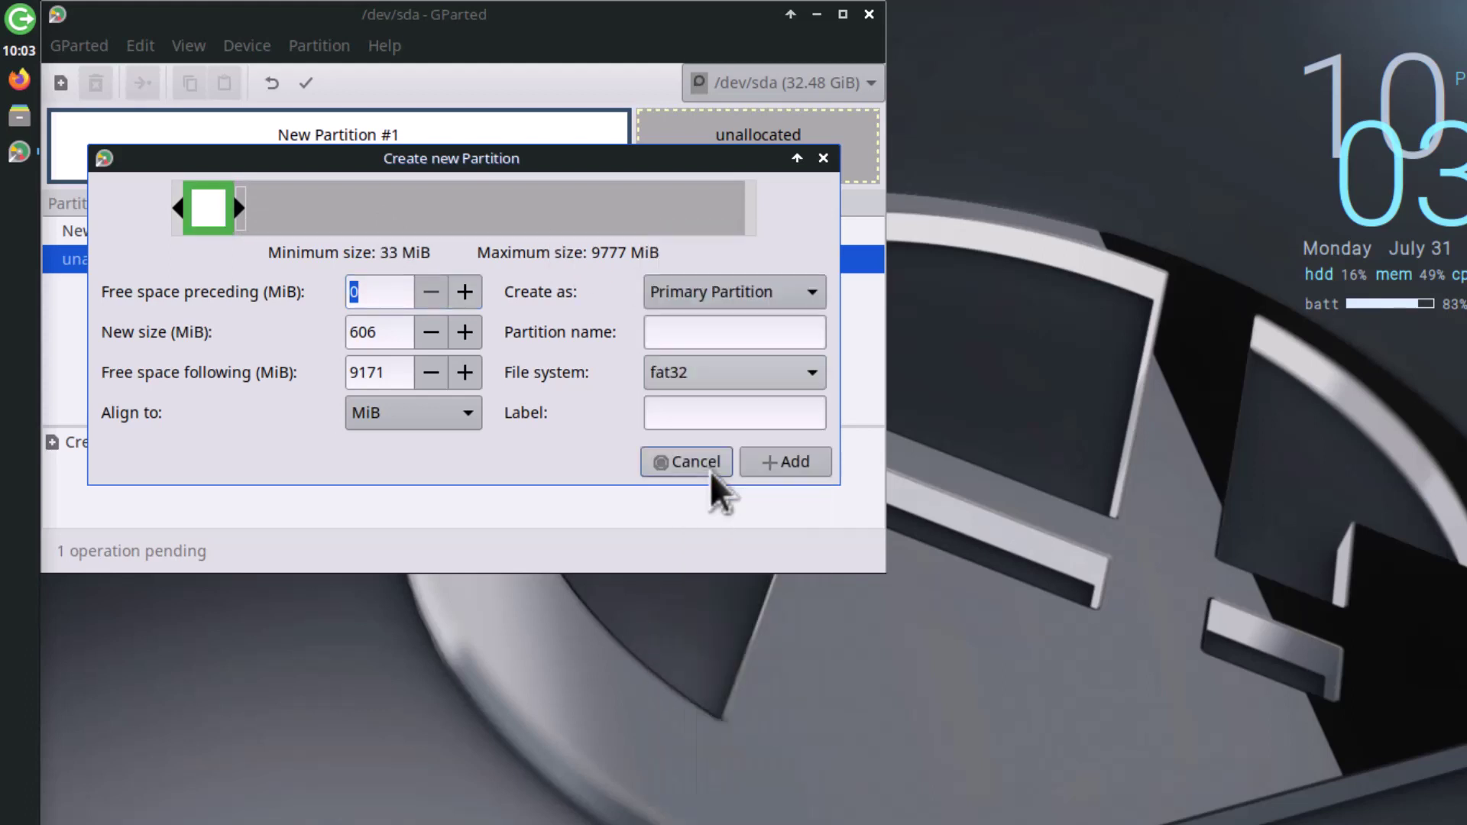
left_click(790, 471)
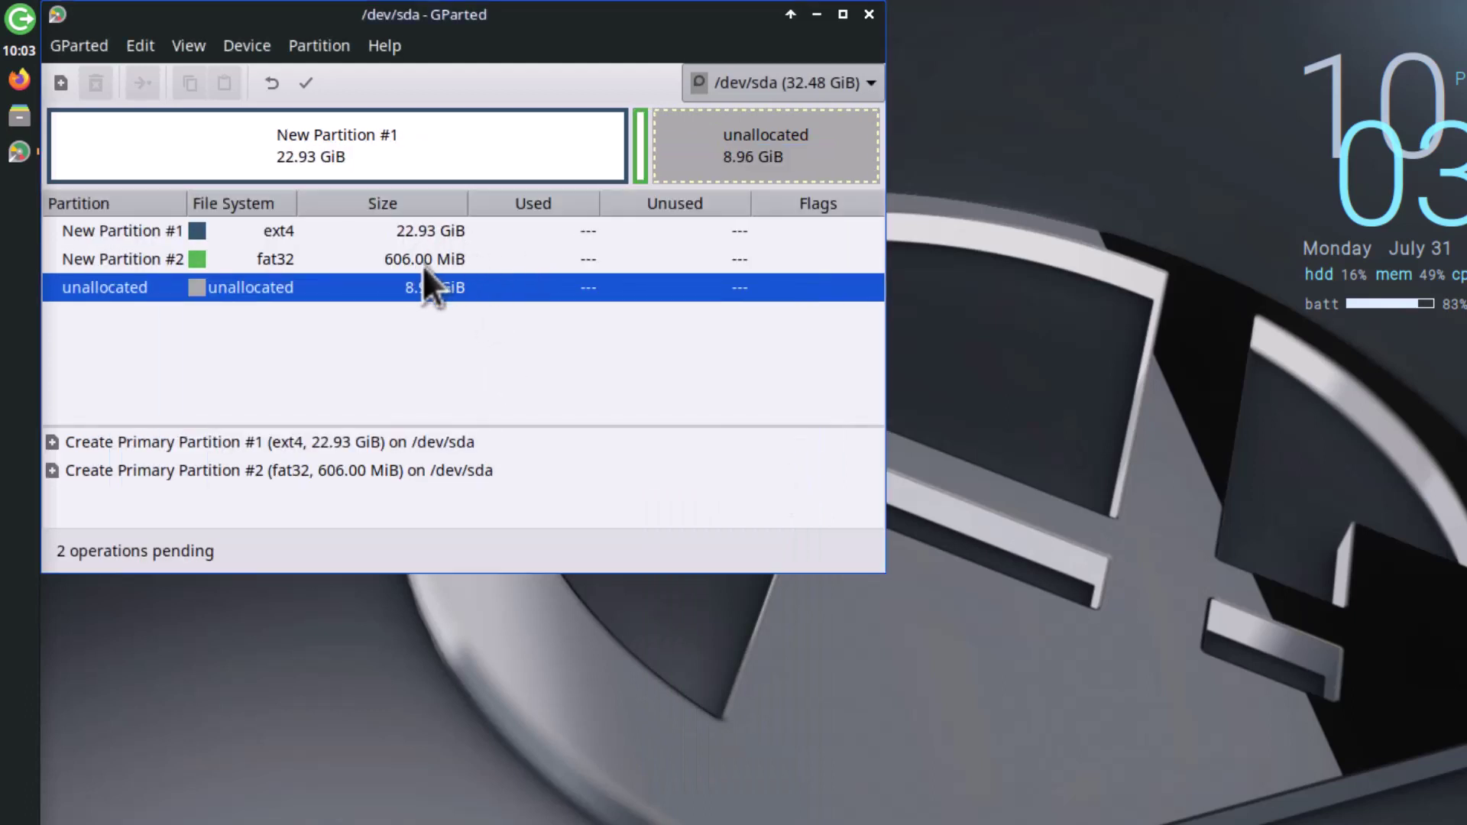
Step: Queue a linux-swap partition filling the remaining 8.96 GiB
right_click(457, 287)
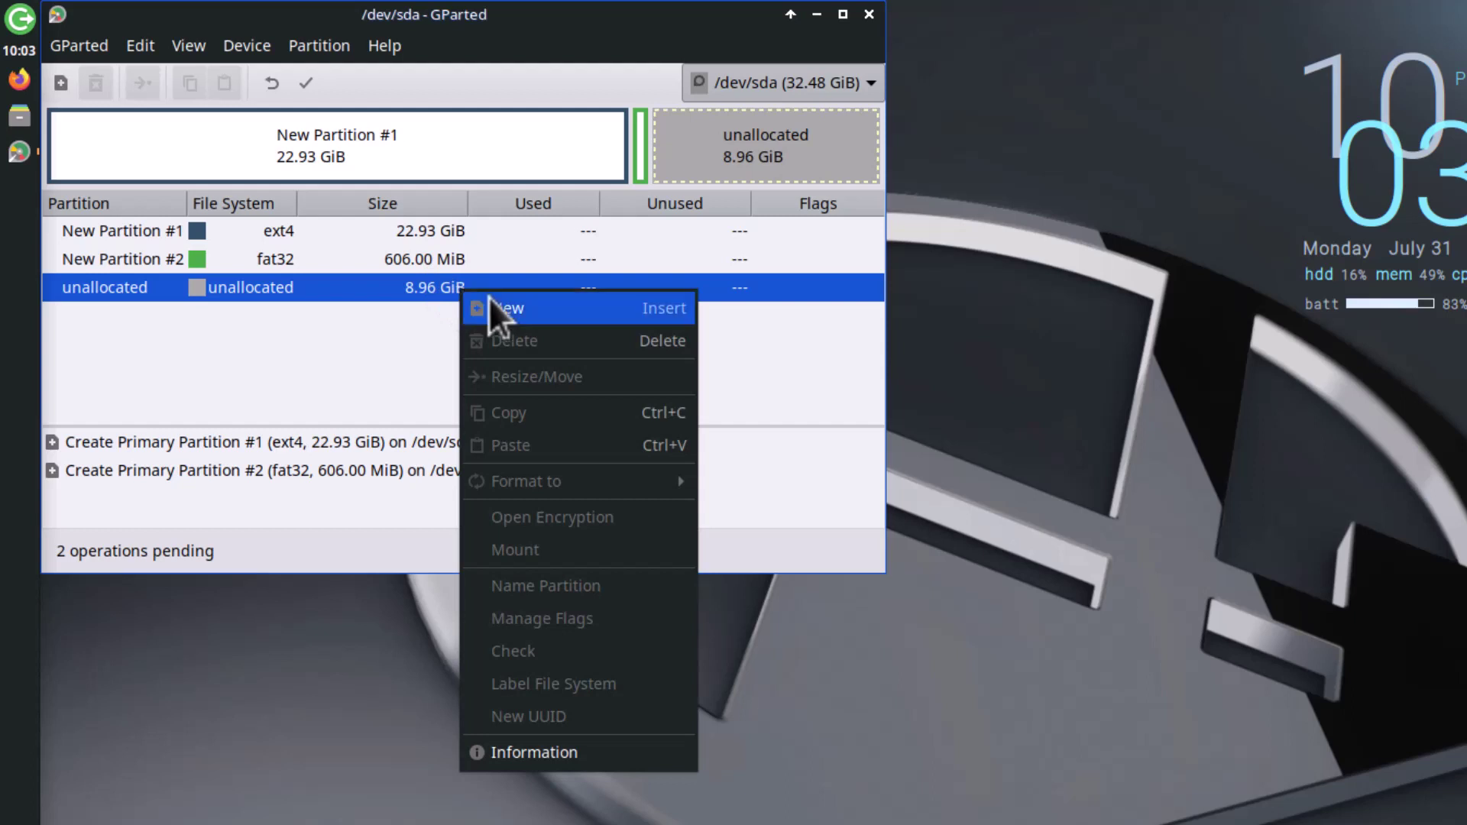
left_click(488, 298)
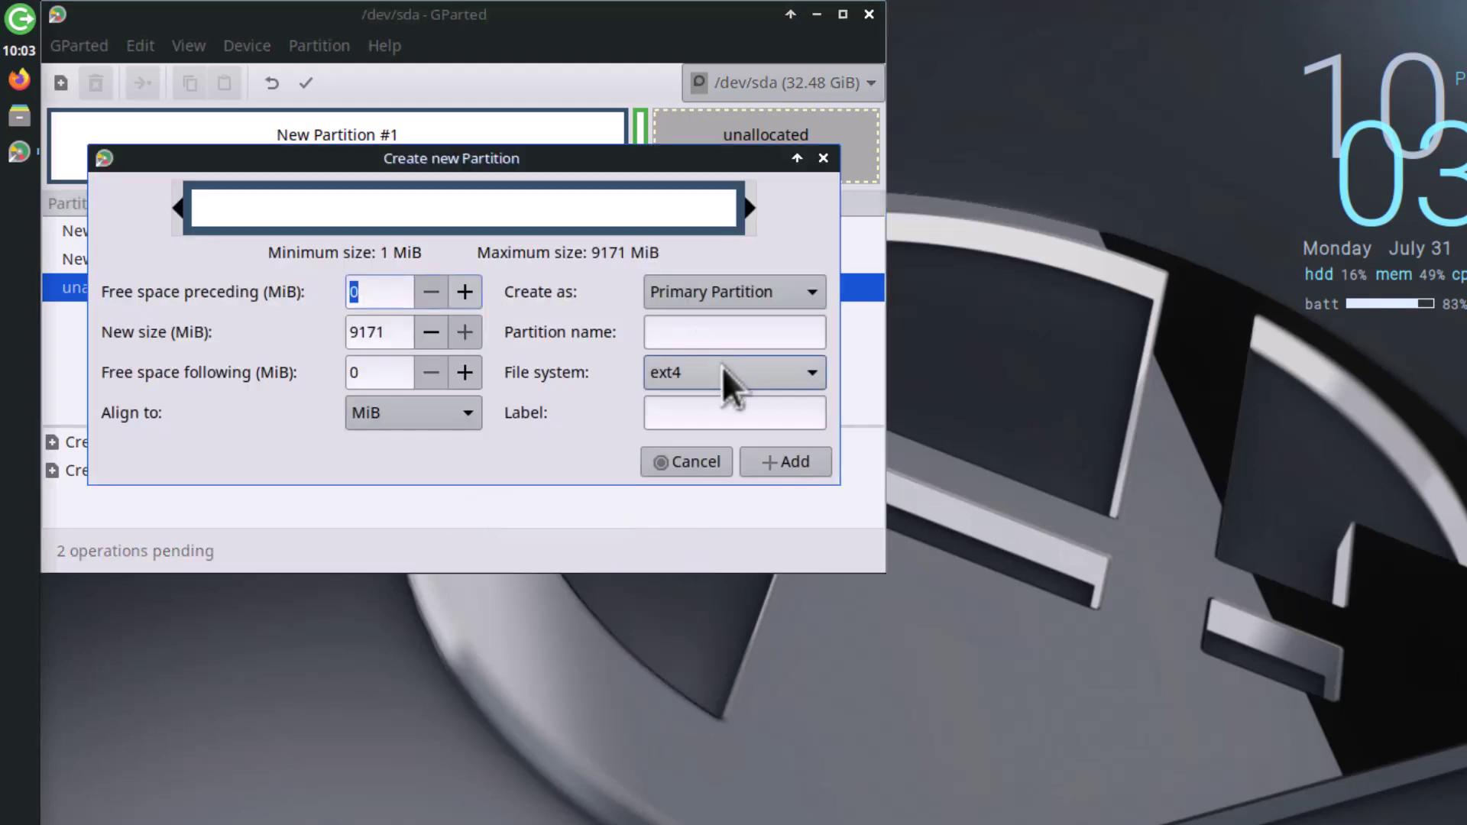
left_click(722, 365)
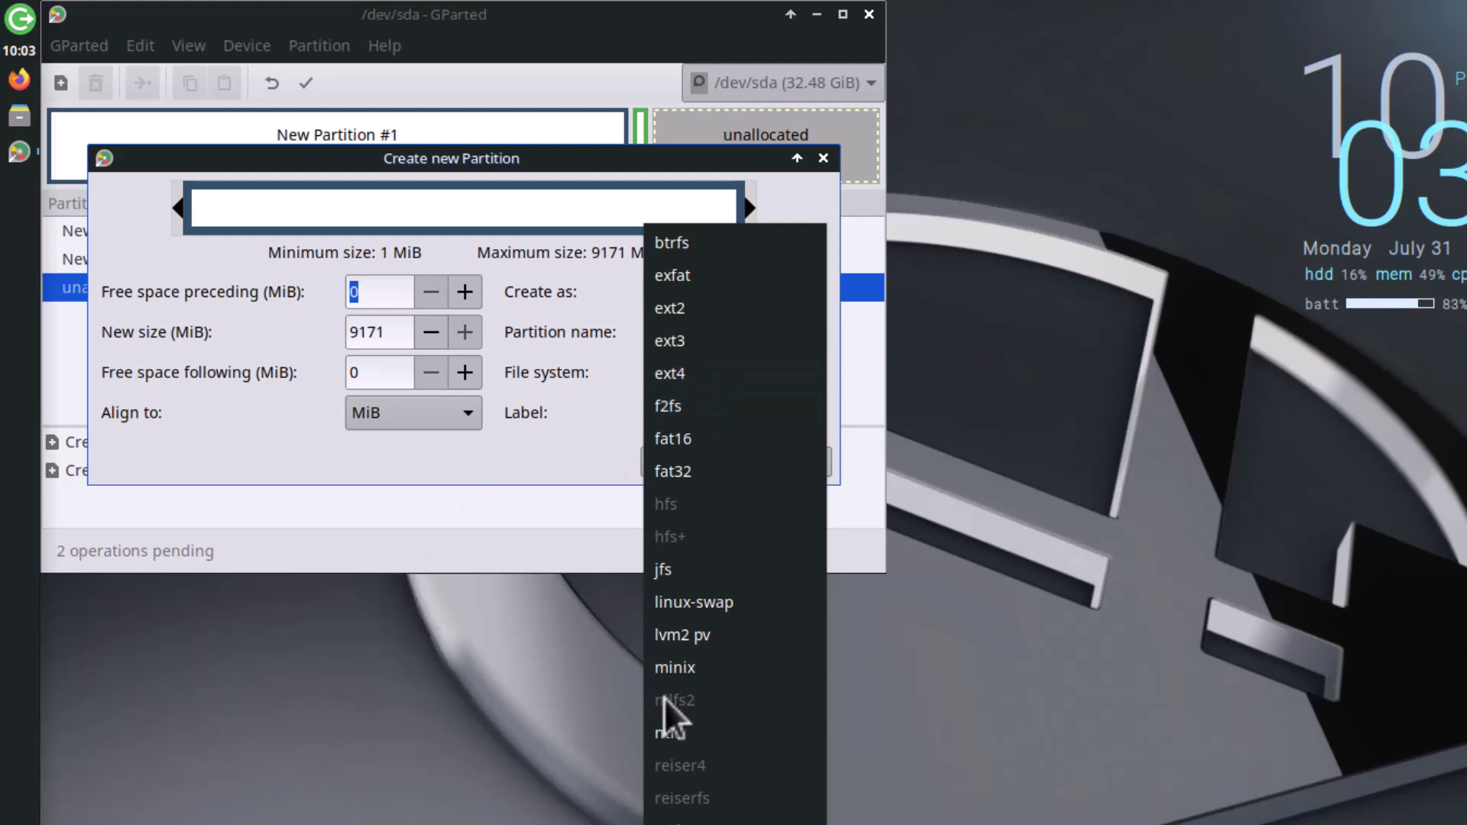
left_click(713, 604)
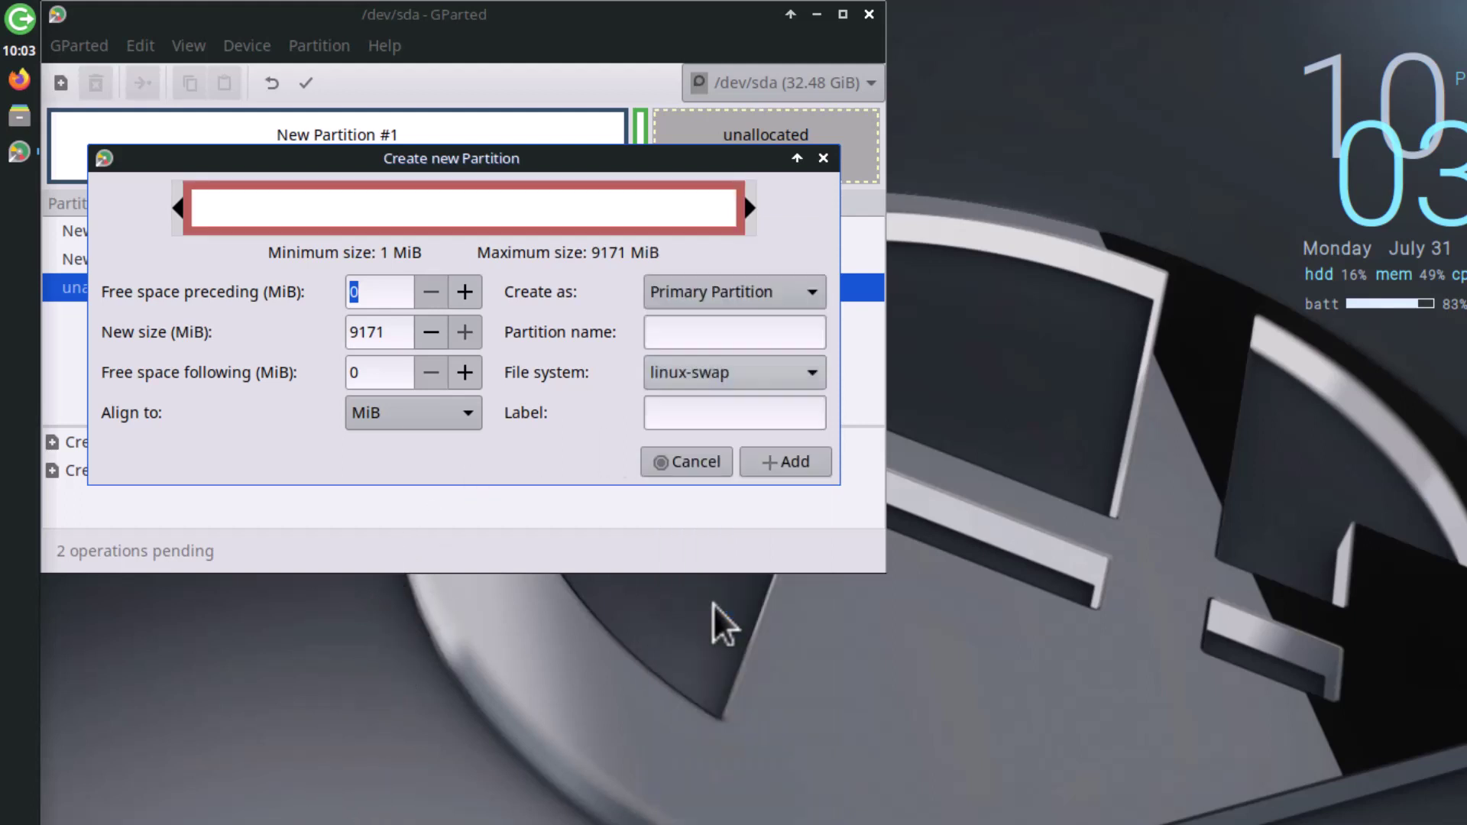
left_click(780, 460)
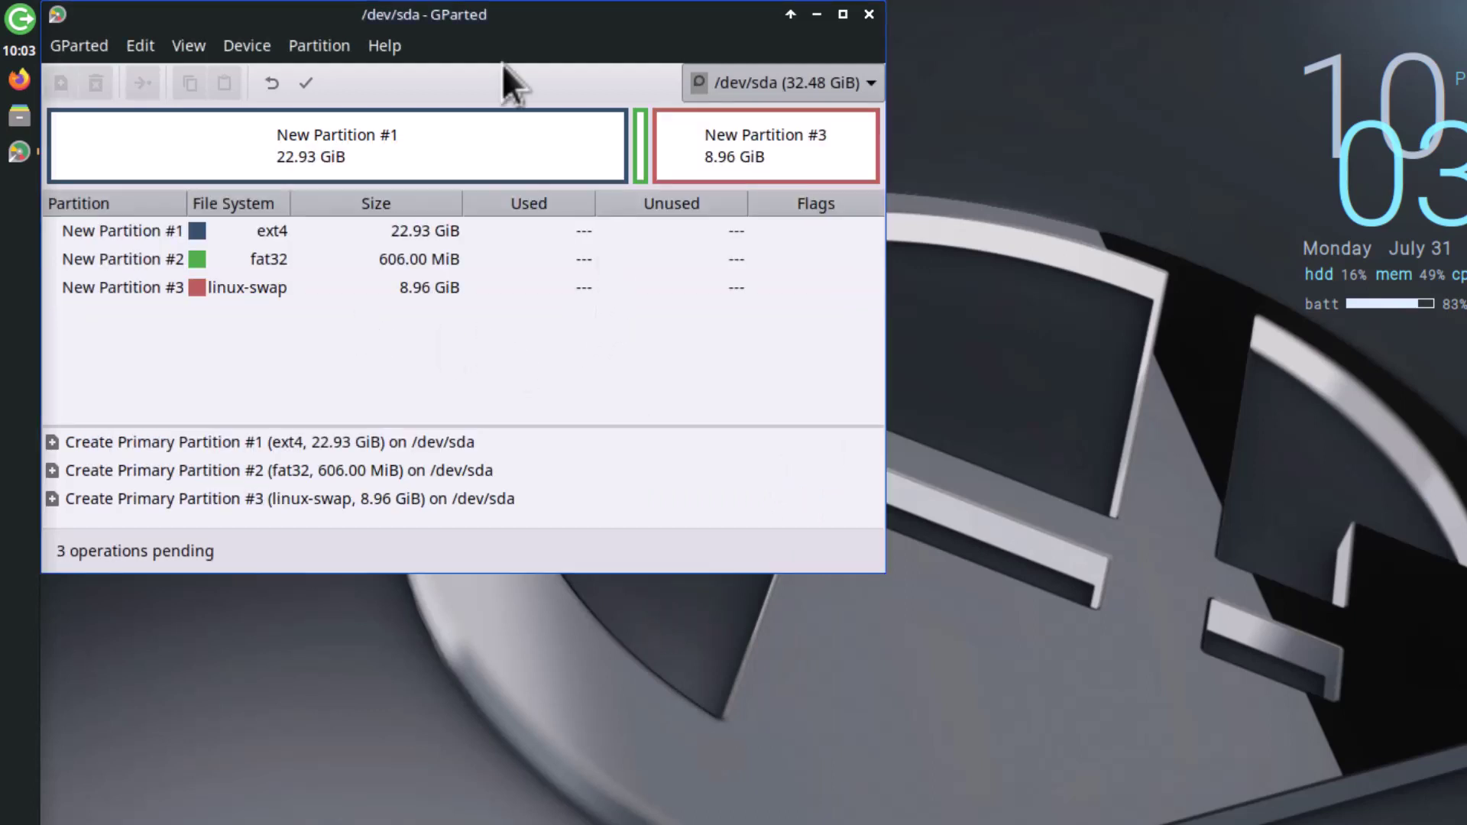
Step: Apply all three pending partition operations to /dev/sda and close the summary
left_click(310, 80)
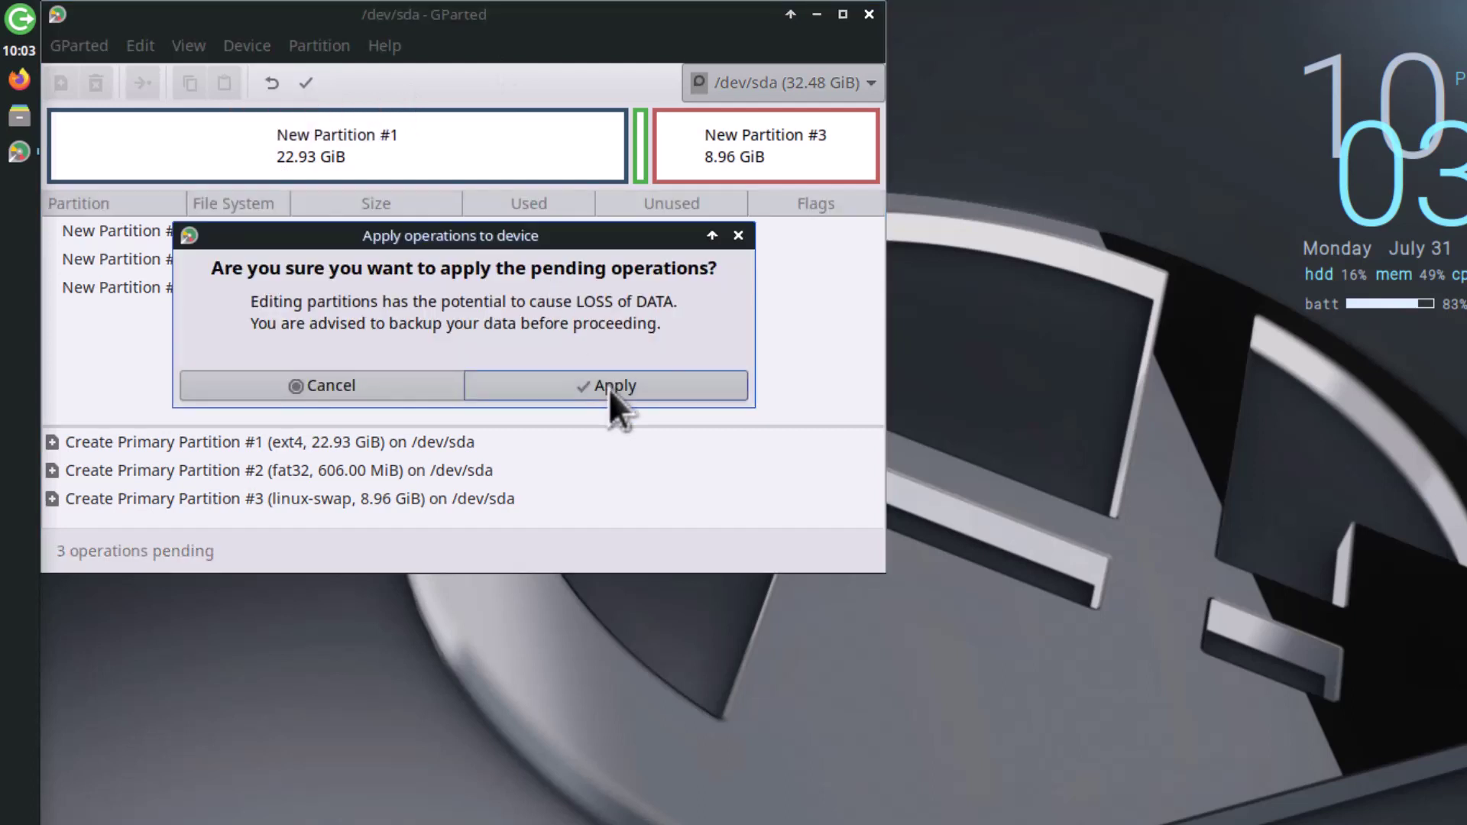
left_click(608, 388)
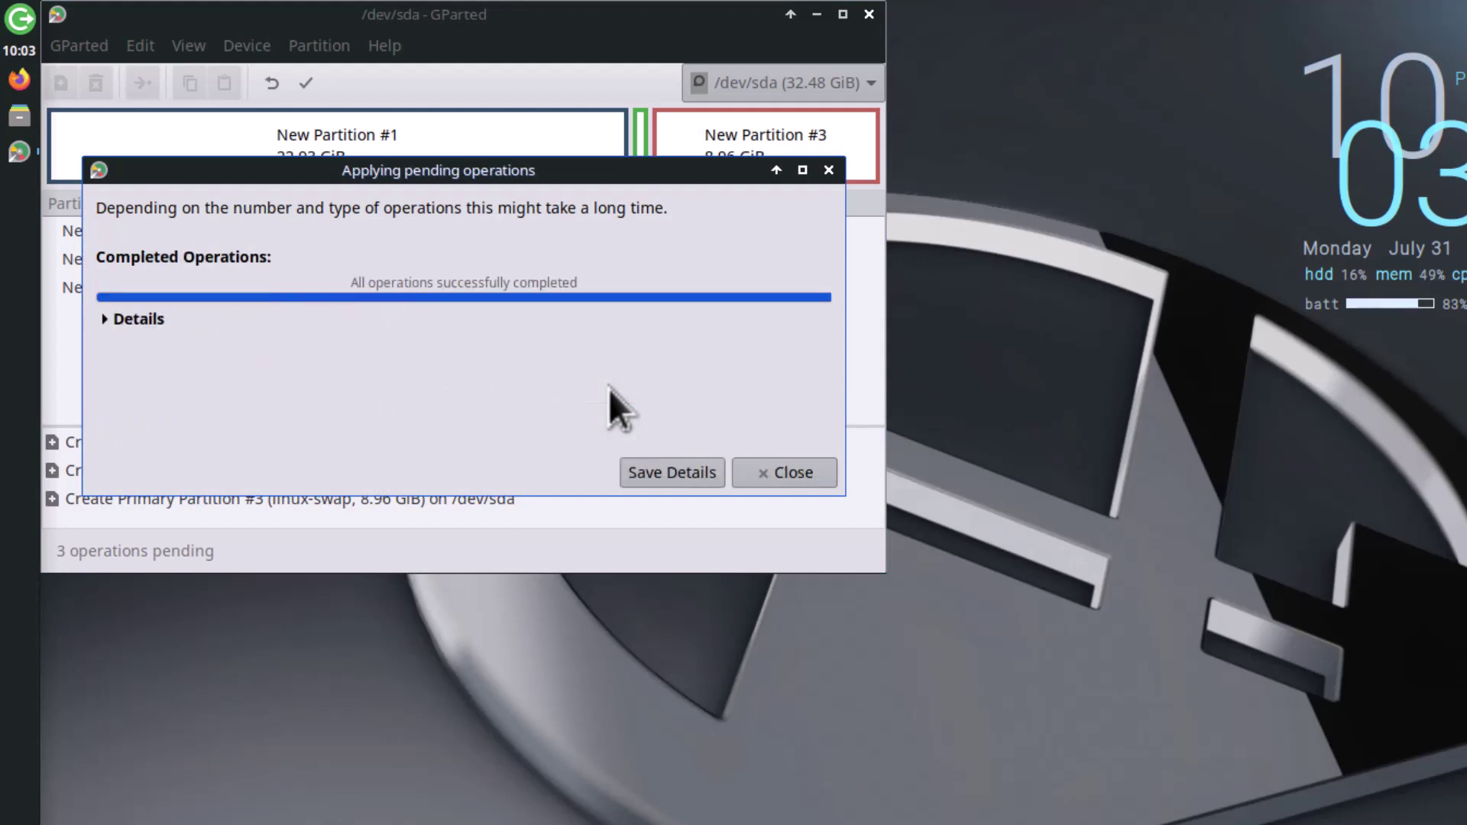
left_click(760, 474)
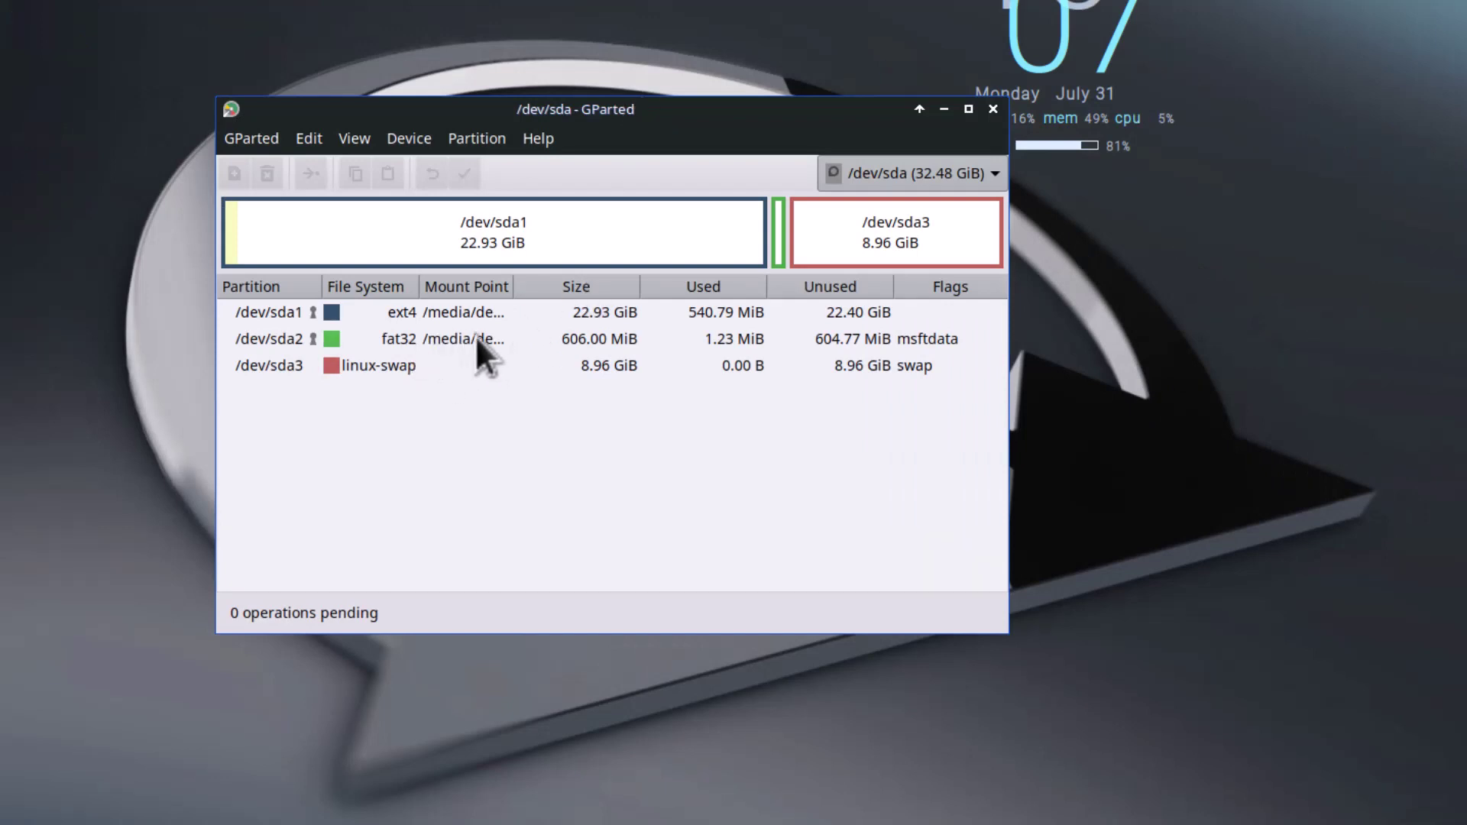
Step: Tick the esp flag on /dev/sda2 in Manage Flags
left_click(475, 336)
right_click(475, 336)
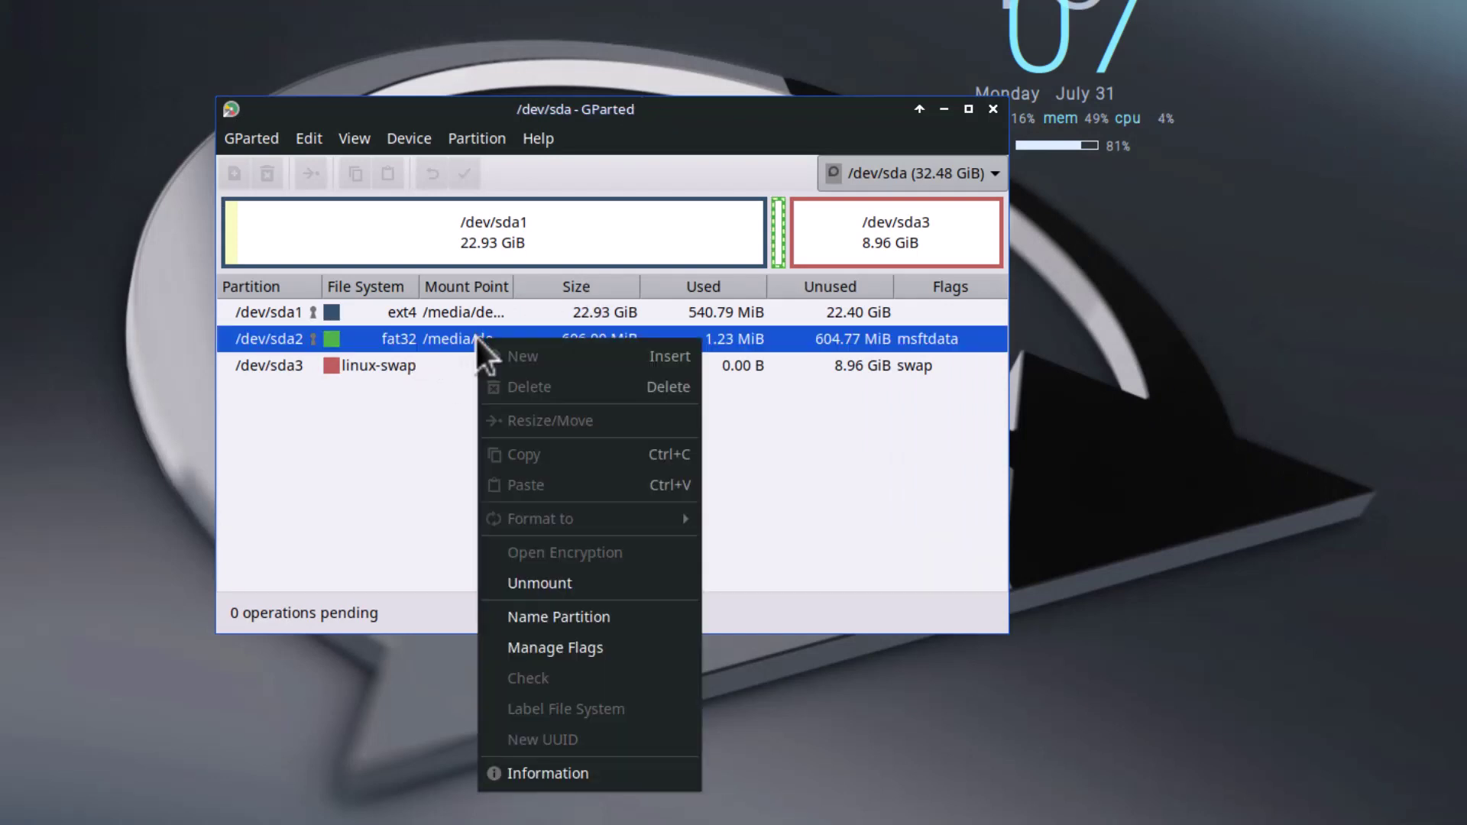
left_click(622, 654)
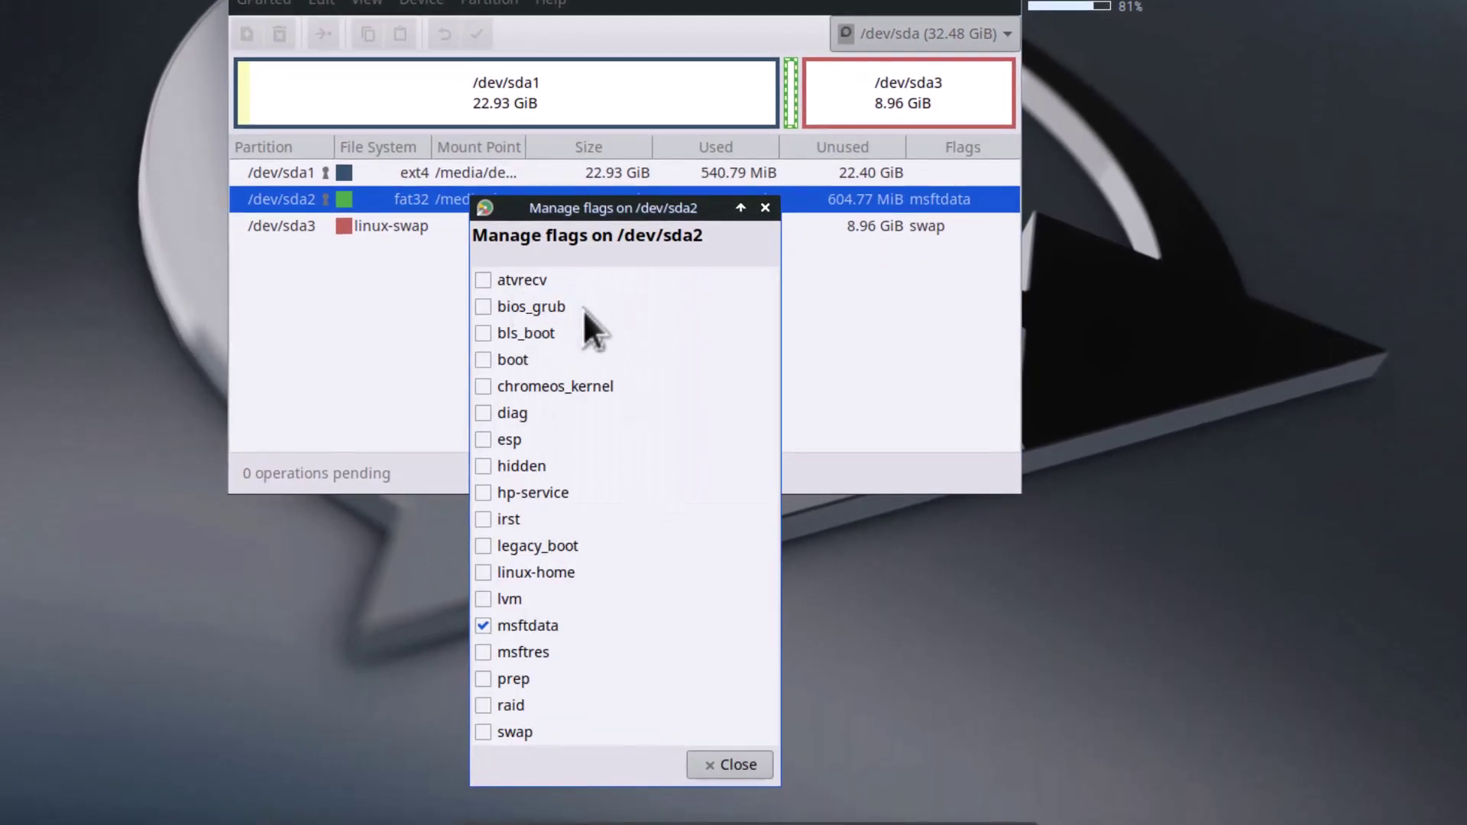
left_click(480, 442)
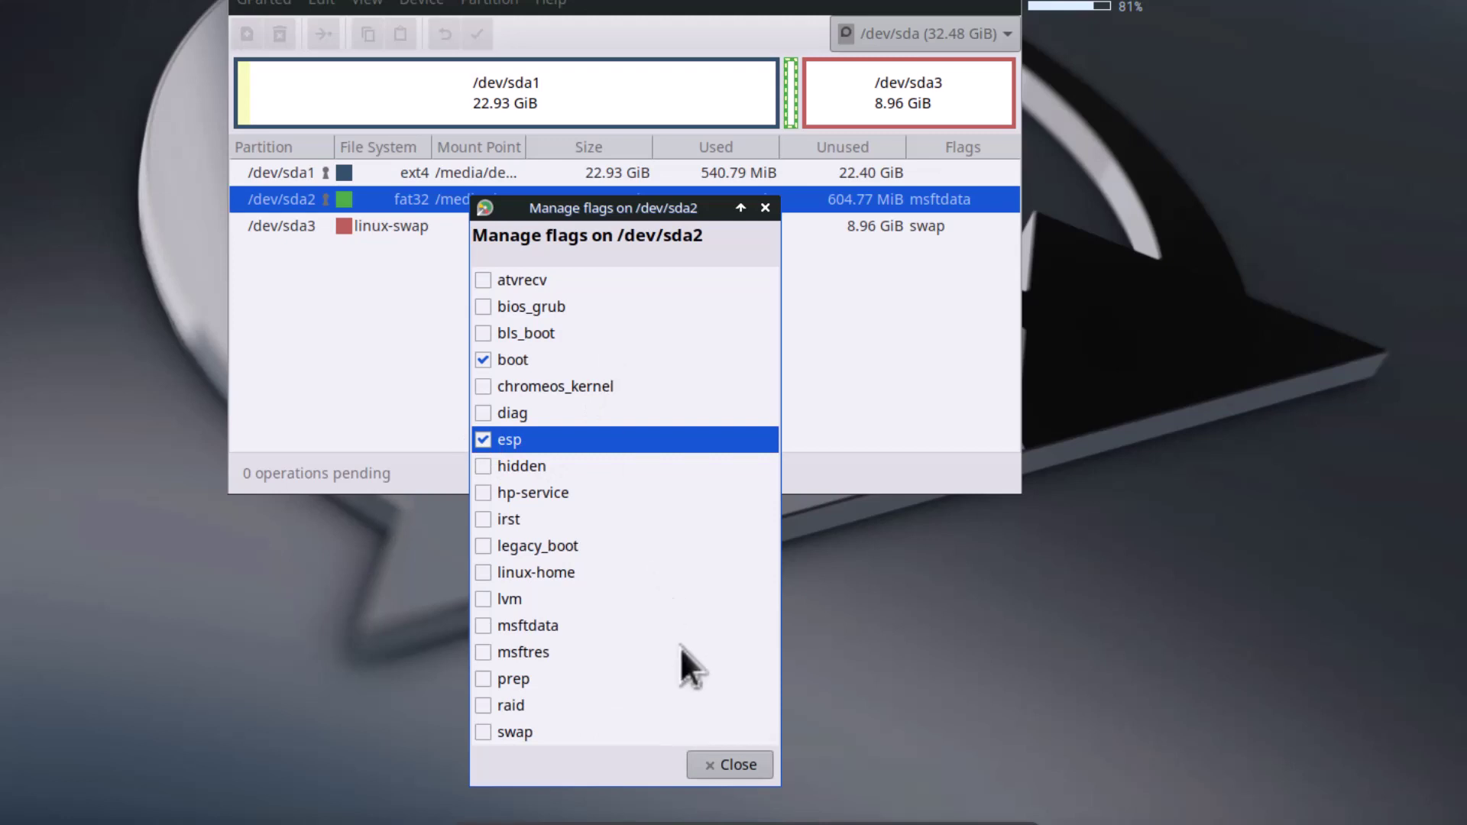
left_click(730, 765)
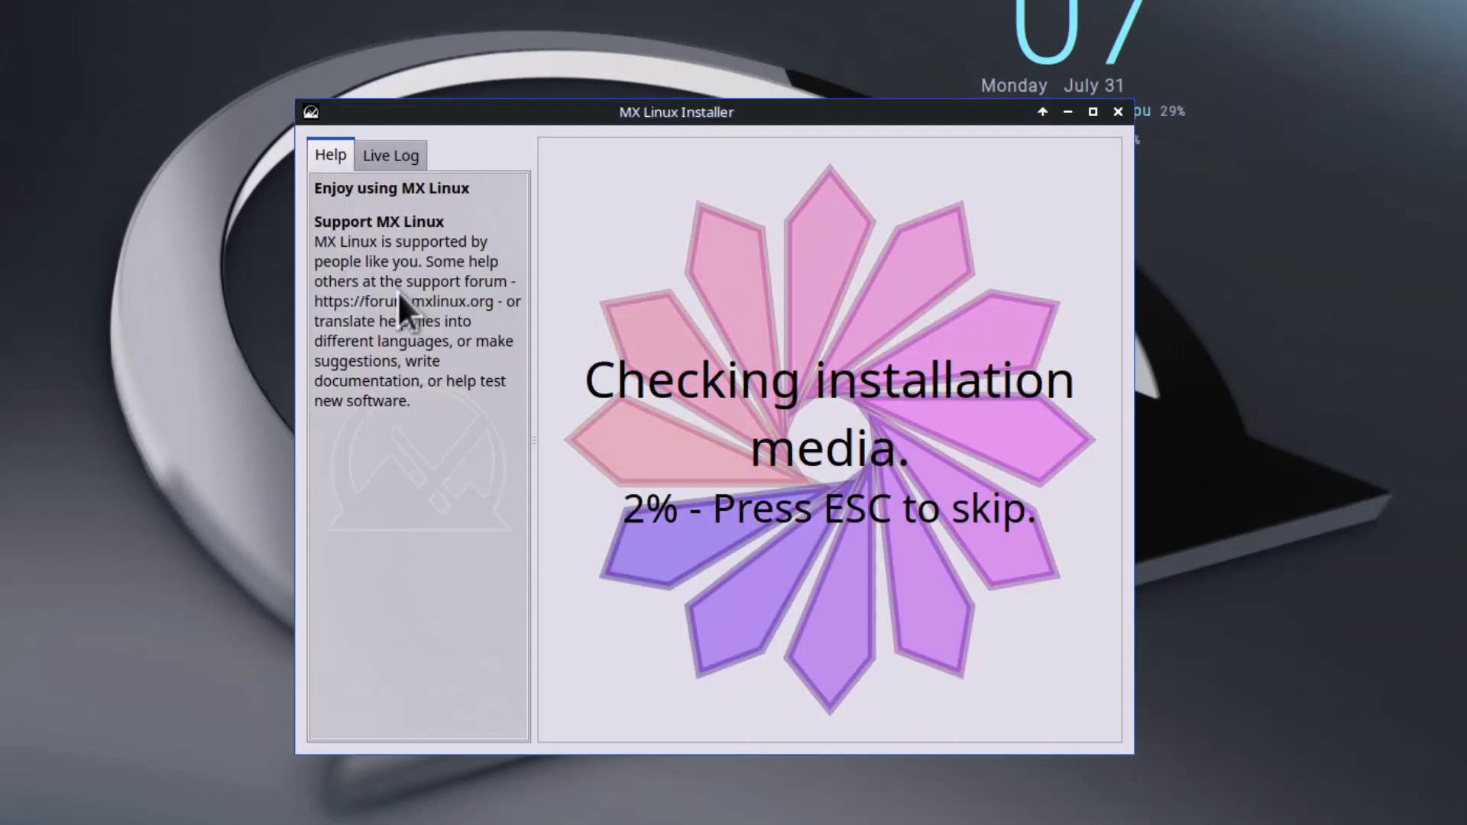
Step: Skip the media check, accept the terms and choose Customize the disk layout
key("Escape")
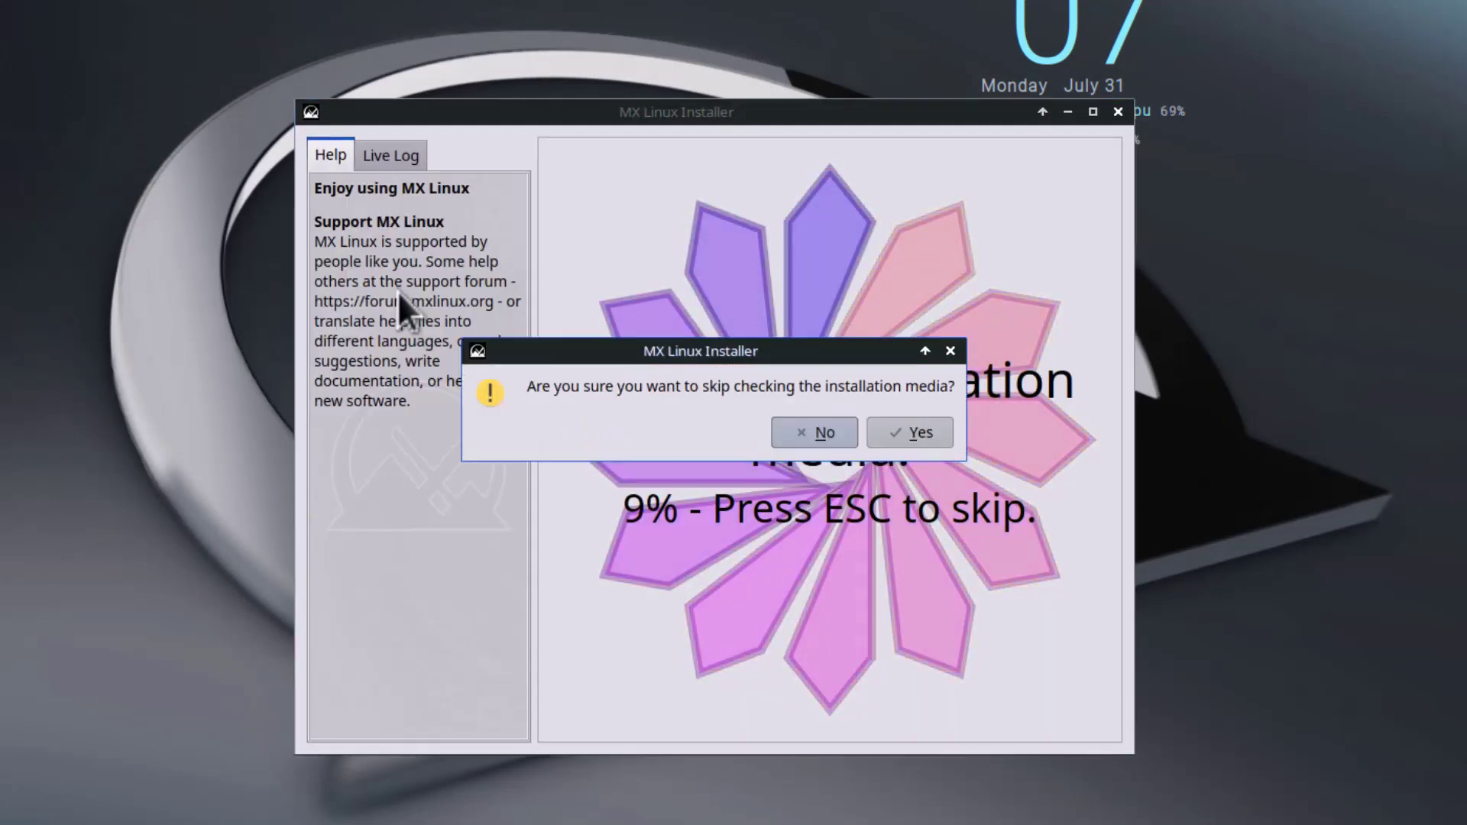
left_click(907, 440)
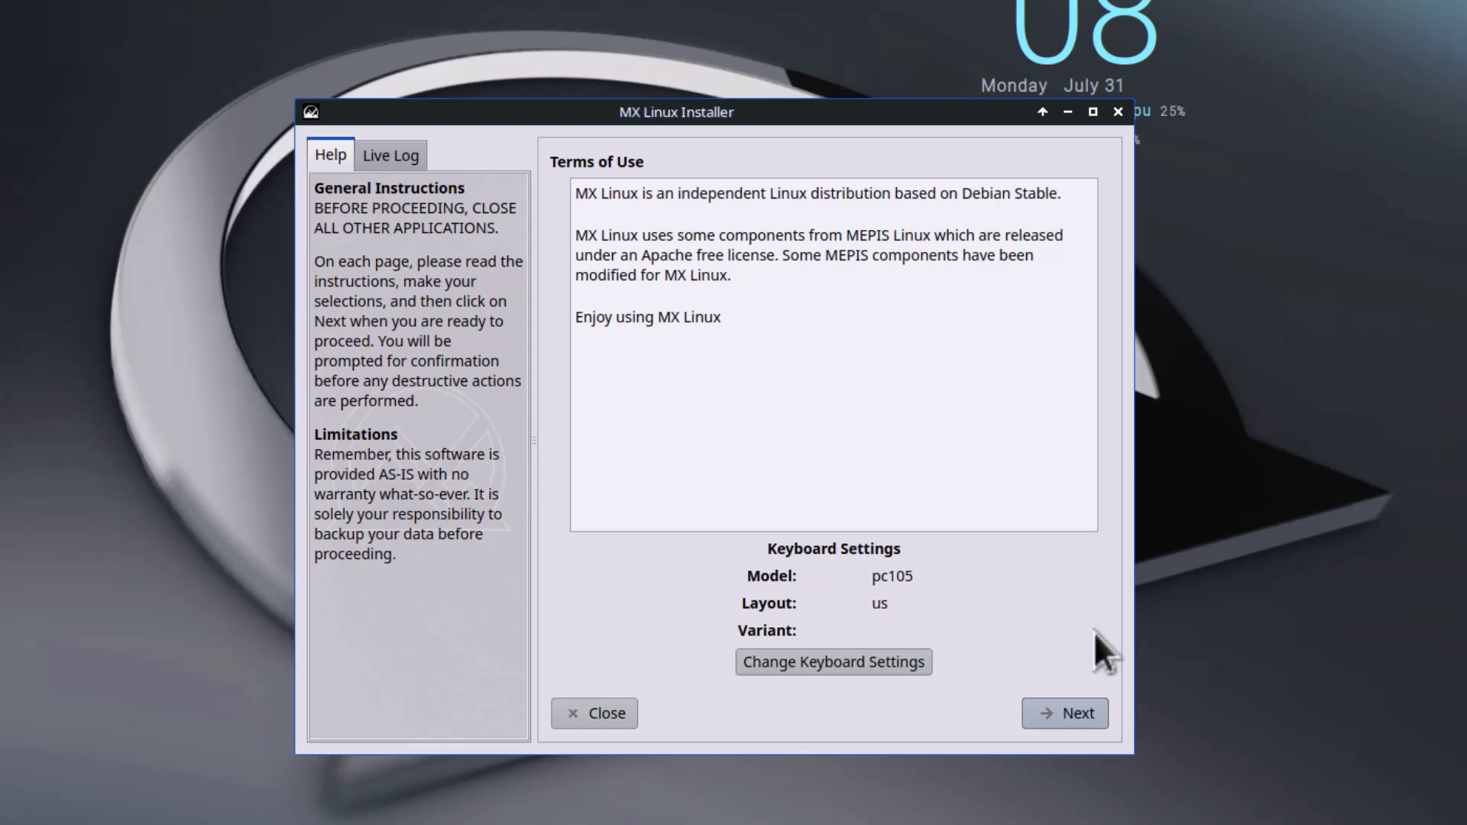
left_click(1068, 717)
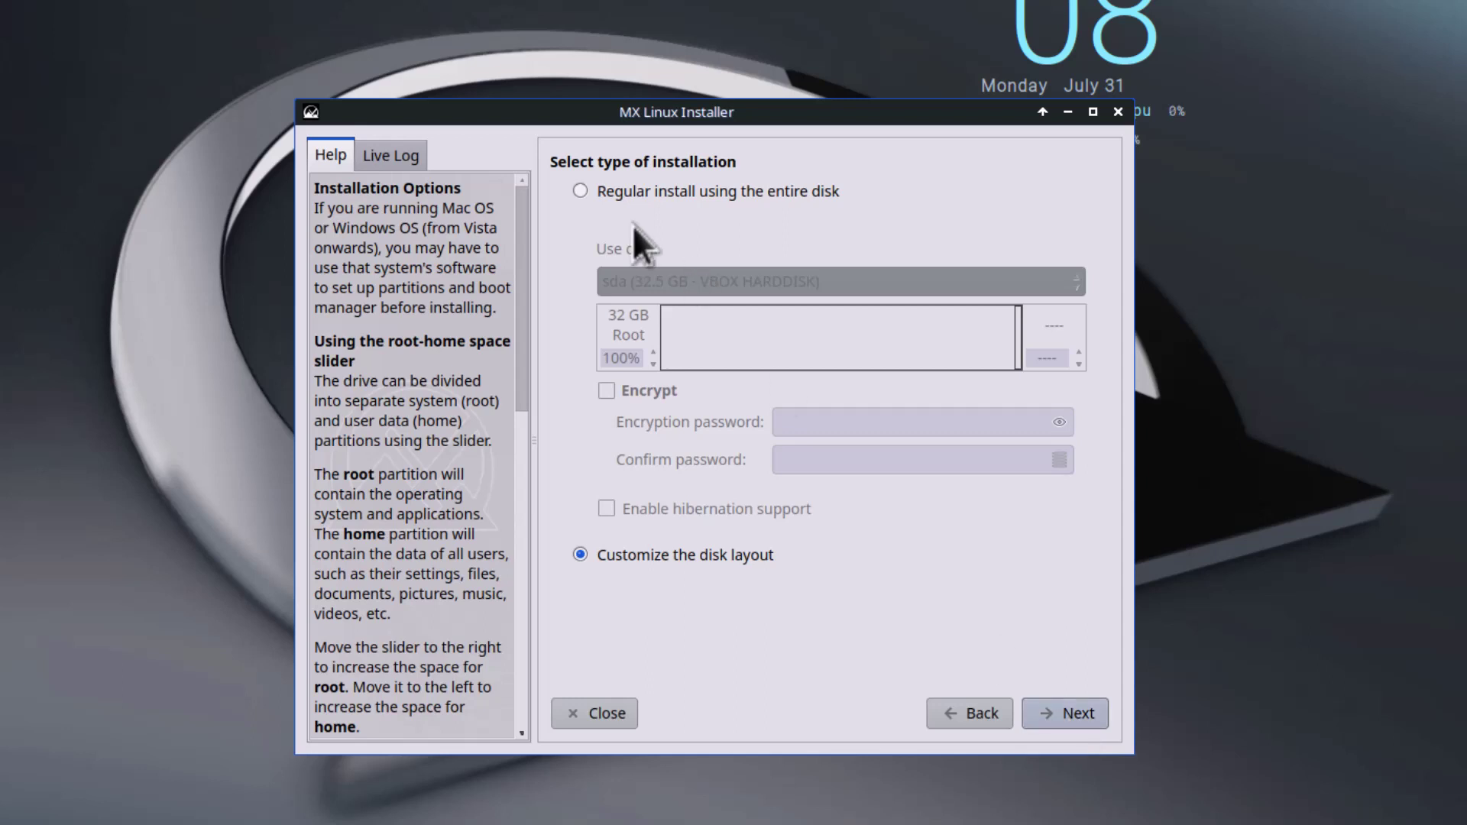
left_click(582, 190)
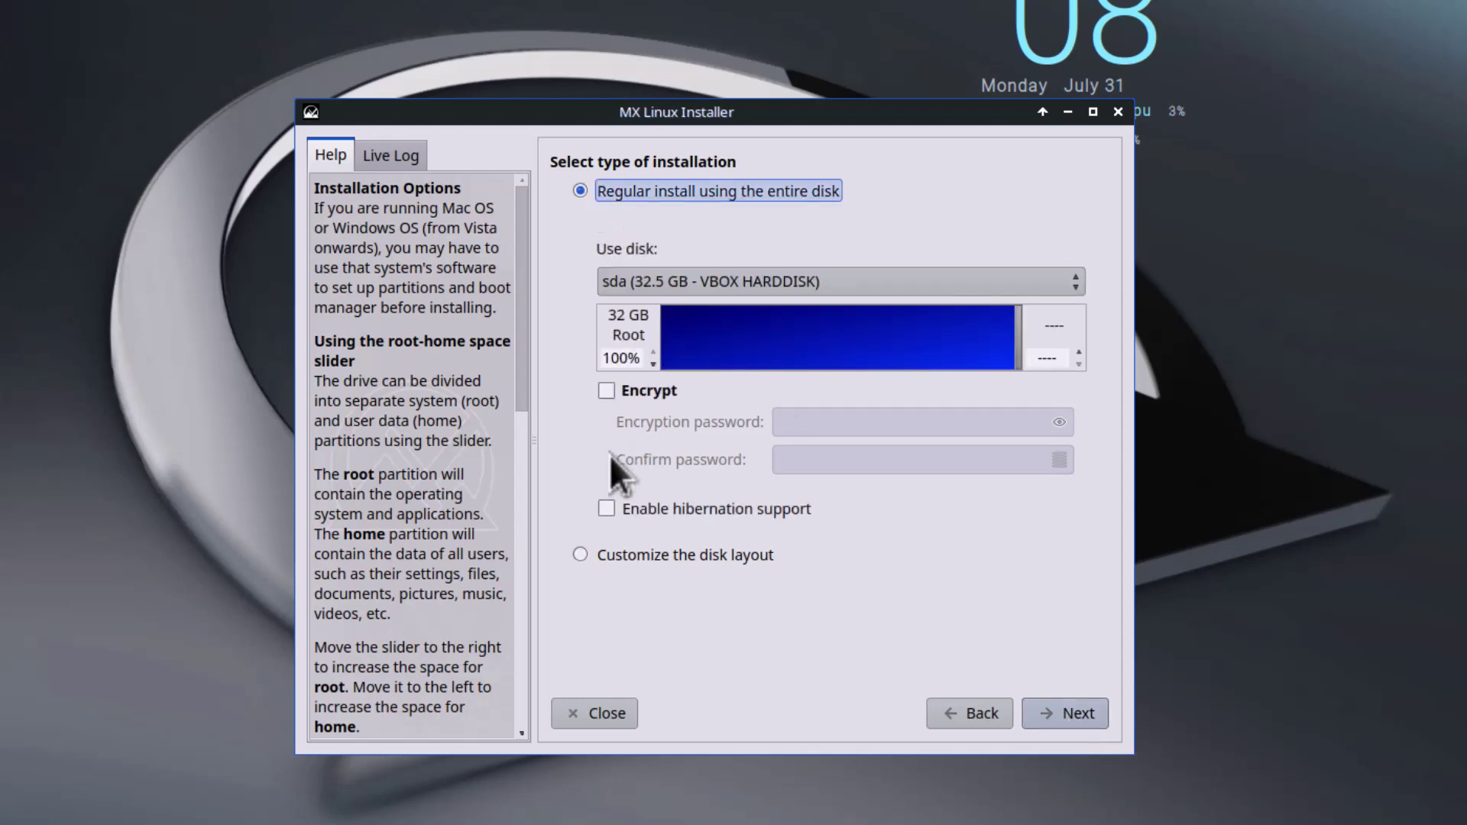
left_click(581, 554)
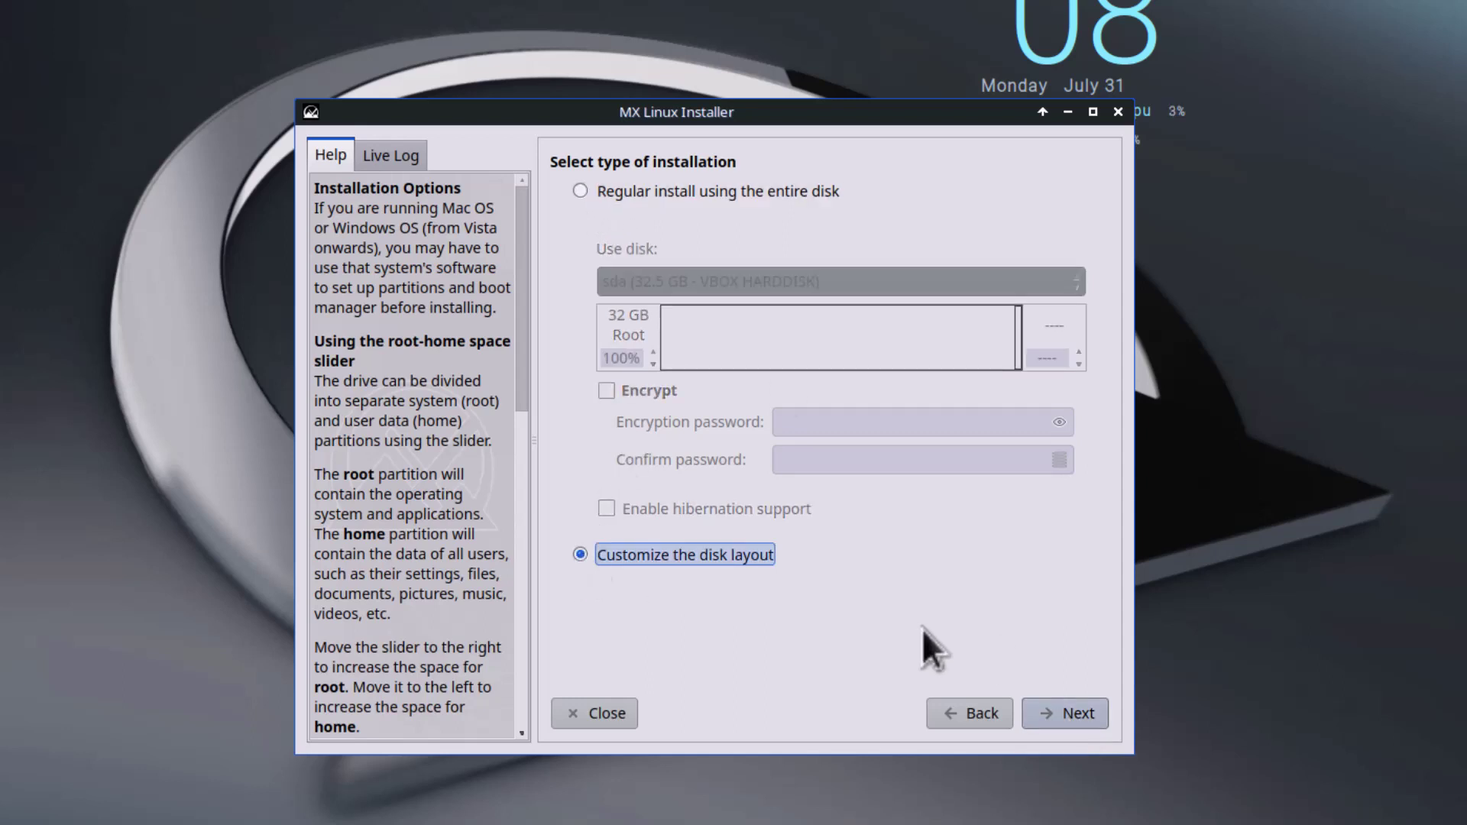
left_click(1066, 713)
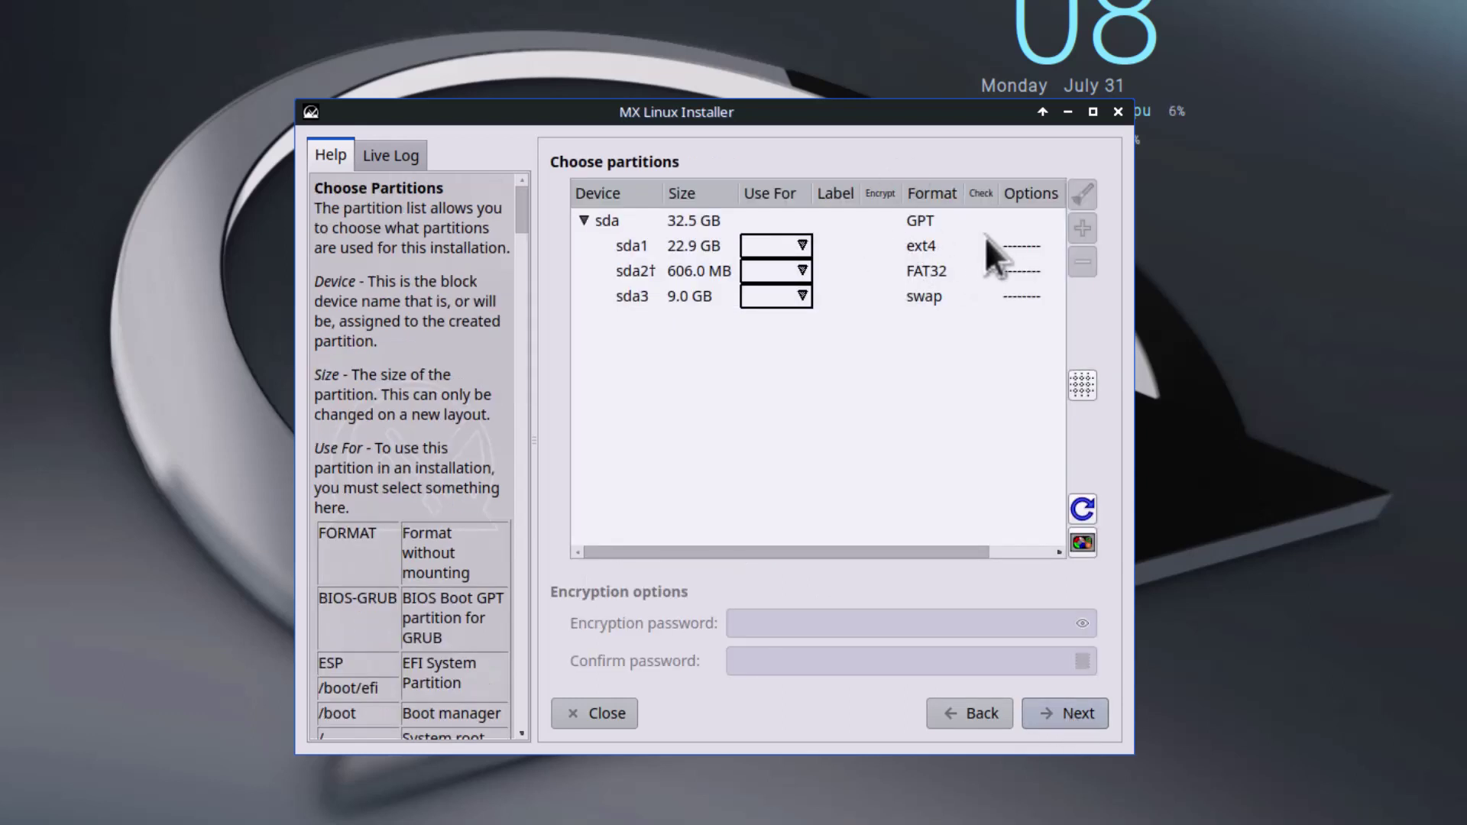
Step: Assign sda1 to /, sda2 to ESP and sda3 to swap, then confirm to start installing
left_click(804, 246)
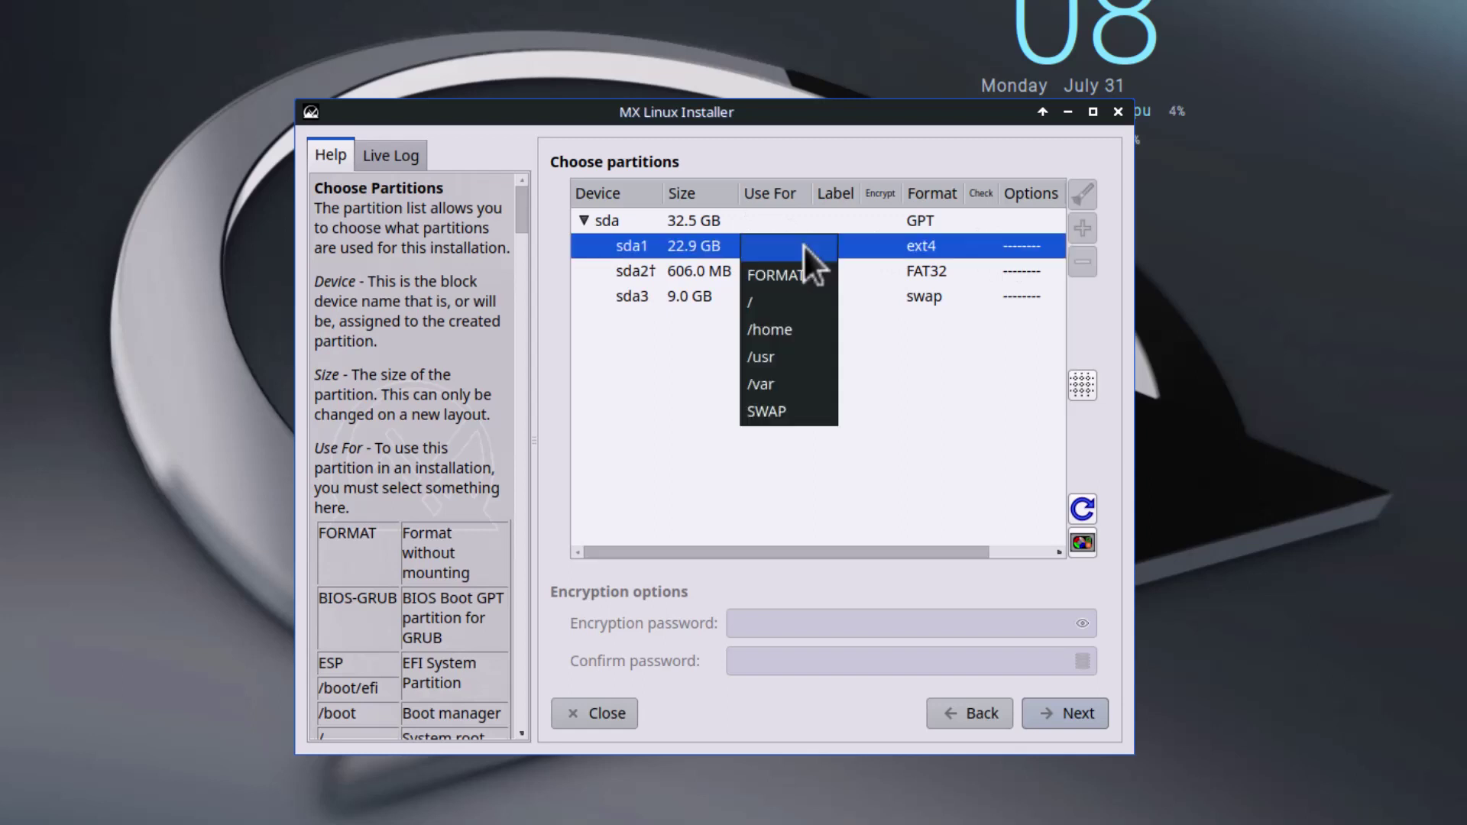
left_click(768, 310)
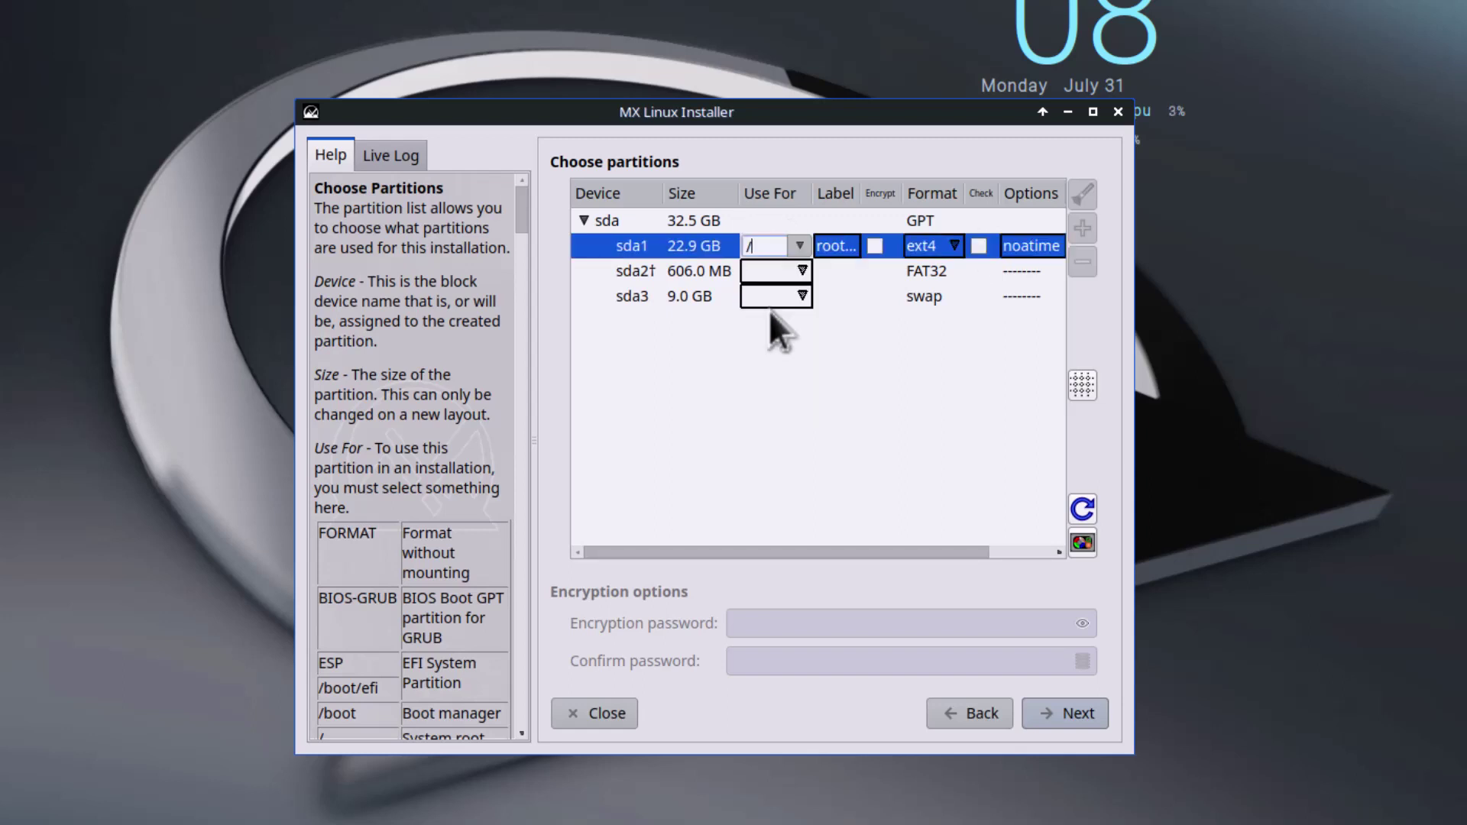
left_click(807, 270)
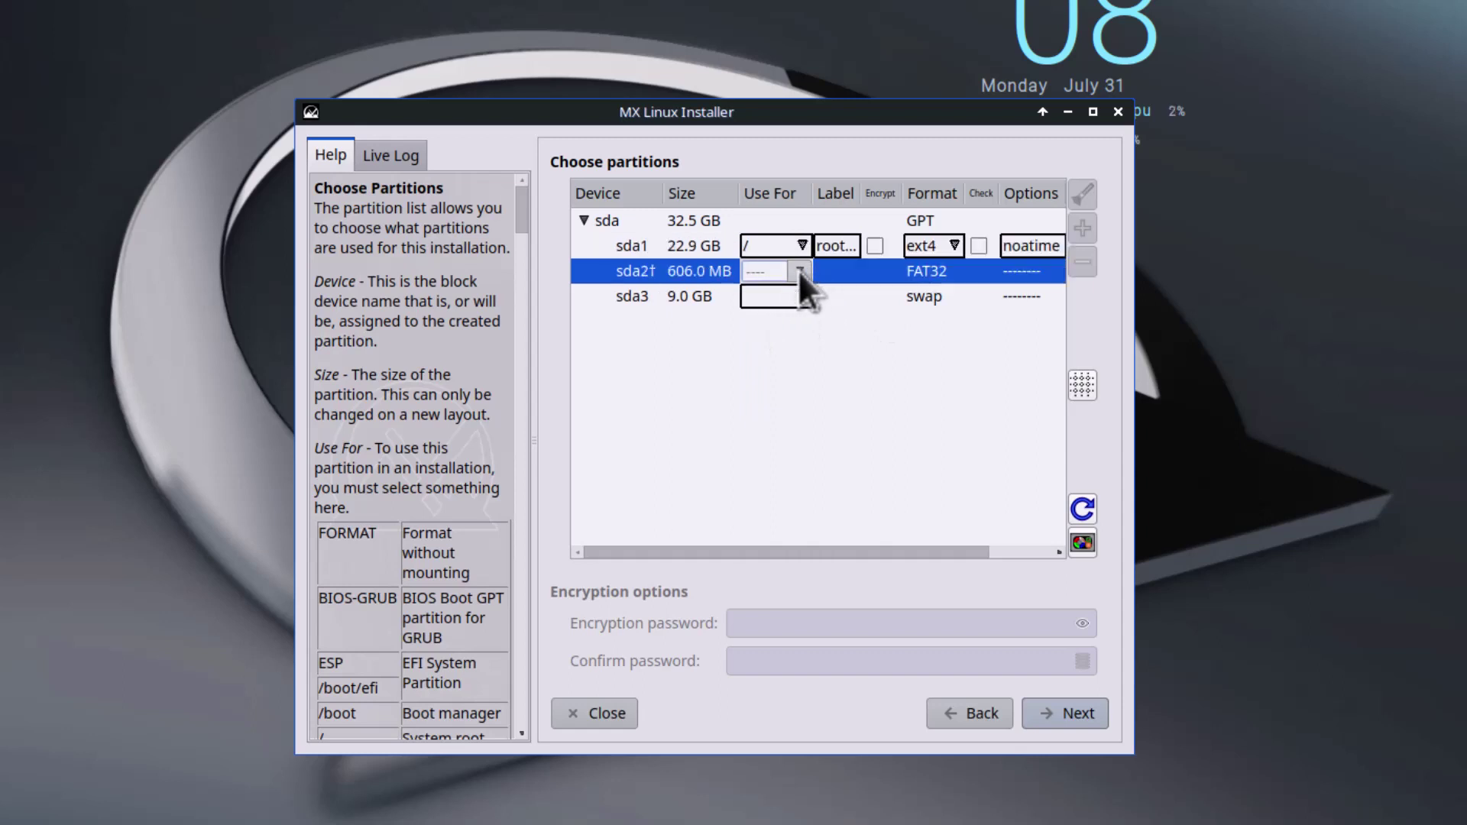
left_click(797, 269)
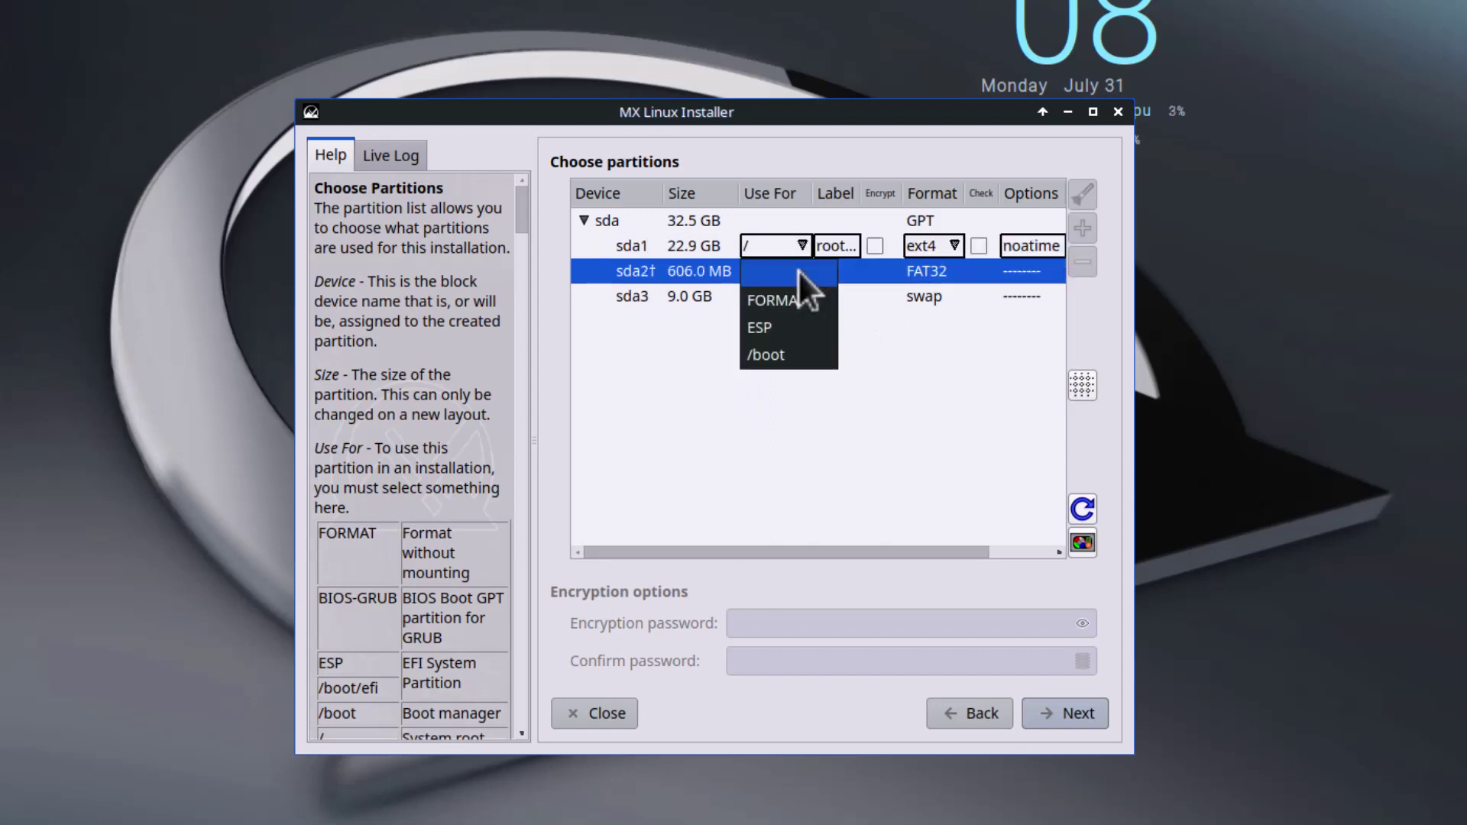
left_click(770, 330)
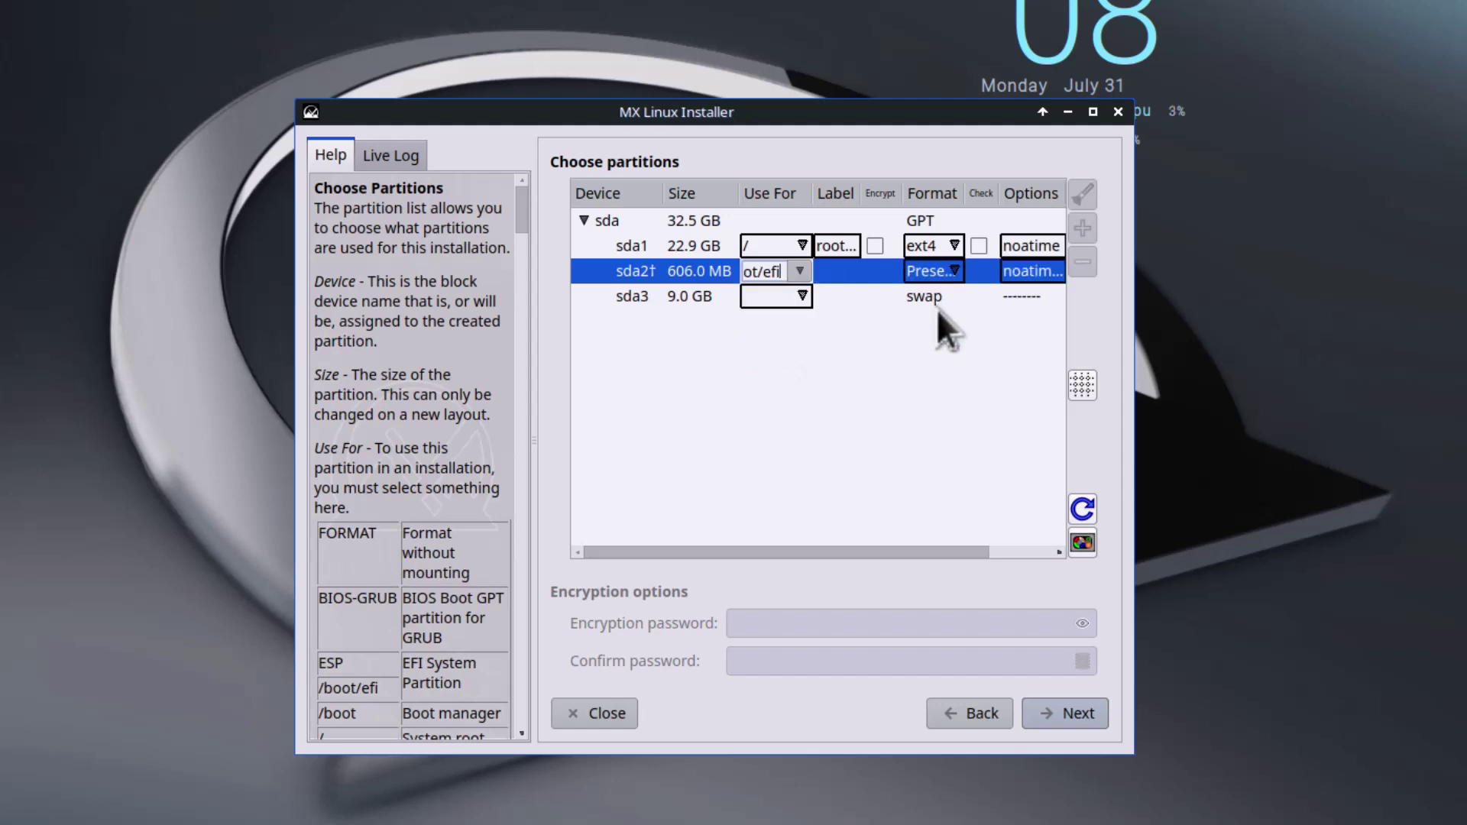
left_click(798, 298)
left_click(798, 298)
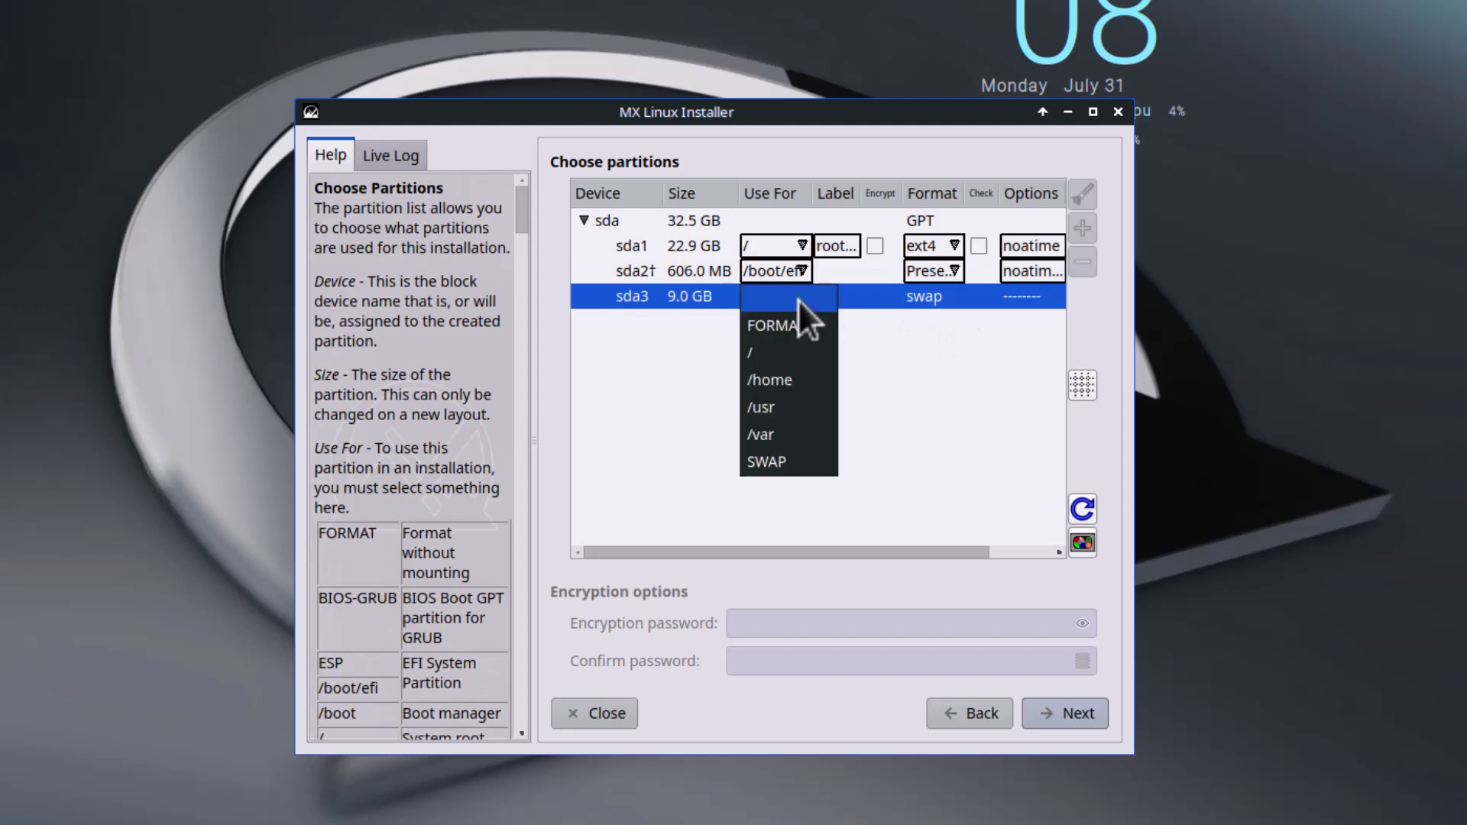
left_click(790, 452)
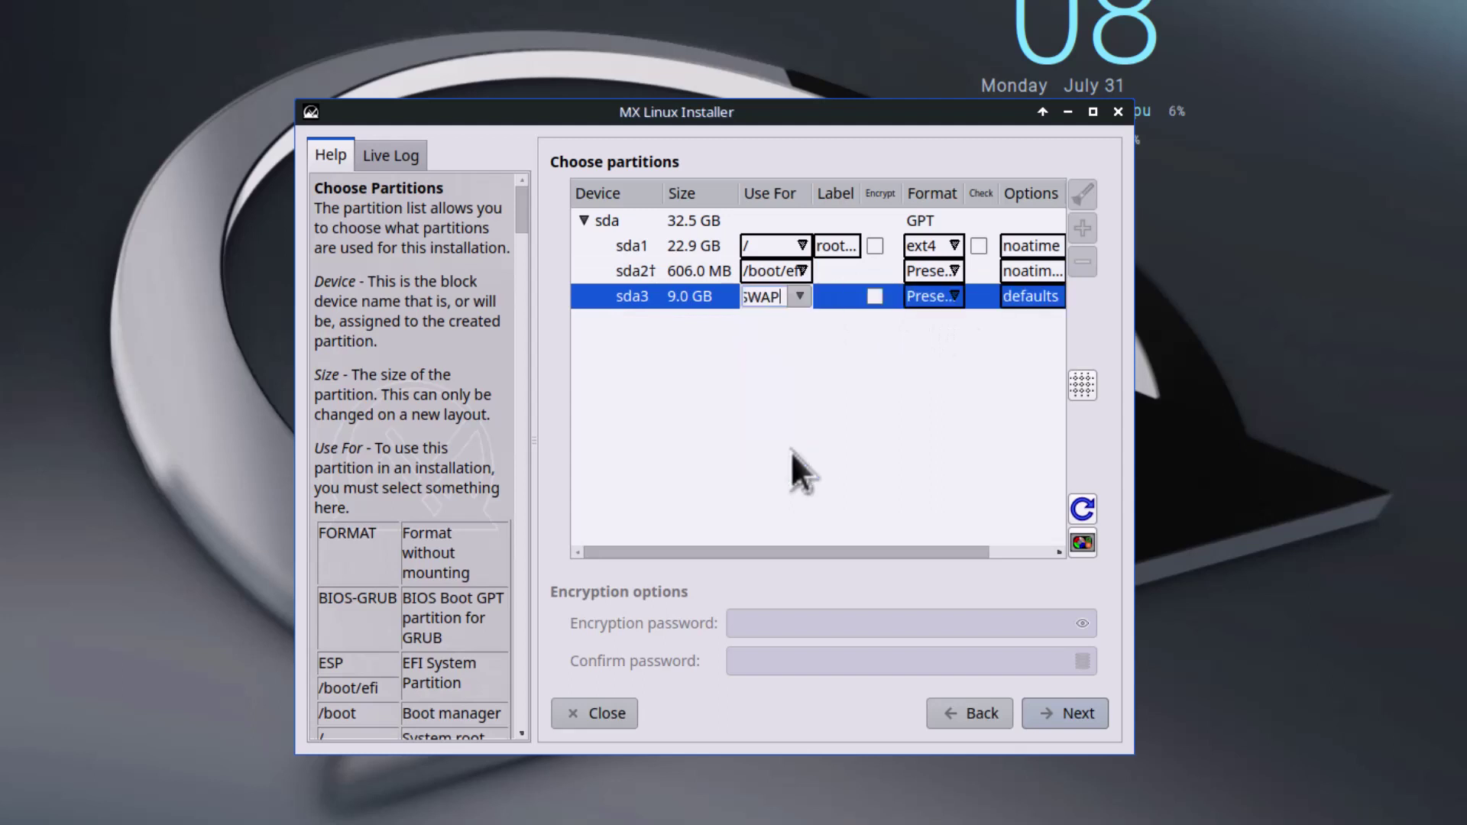
left_click(1070, 714)
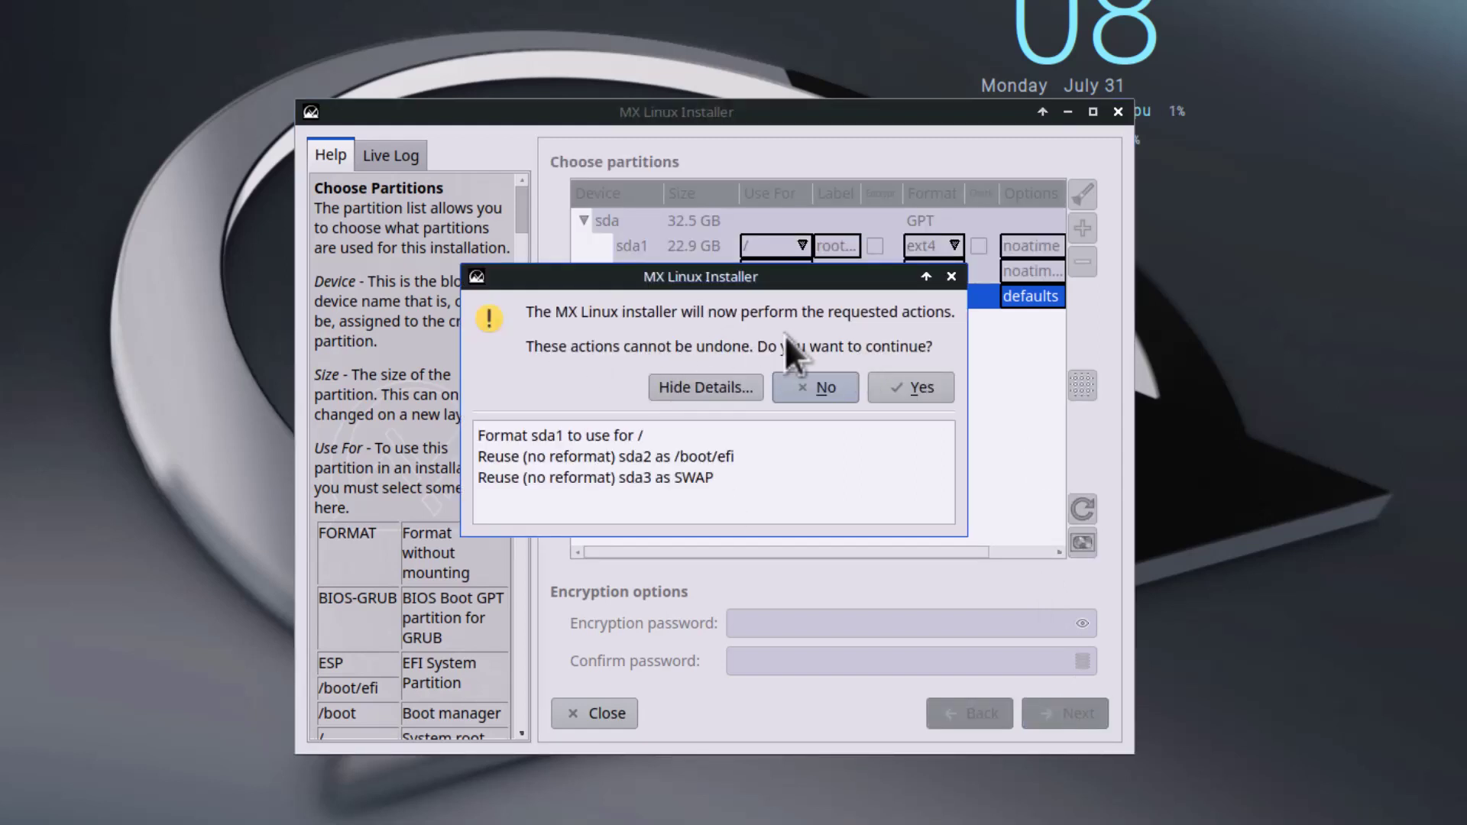
left_click(895, 396)
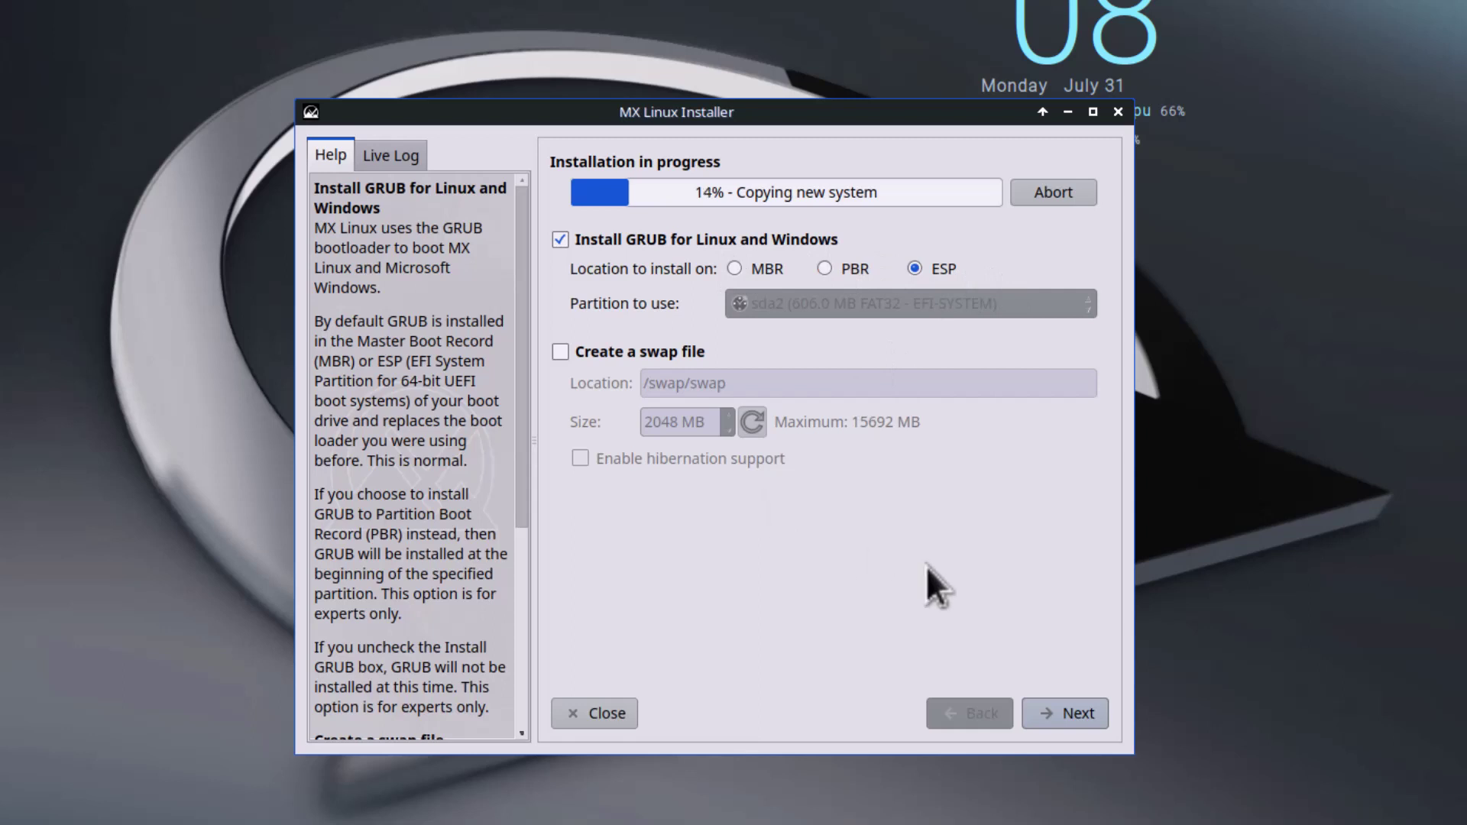
Step: Accept the bootloader and network name defaults and keep the United States - American English locale
left_click(1071, 715)
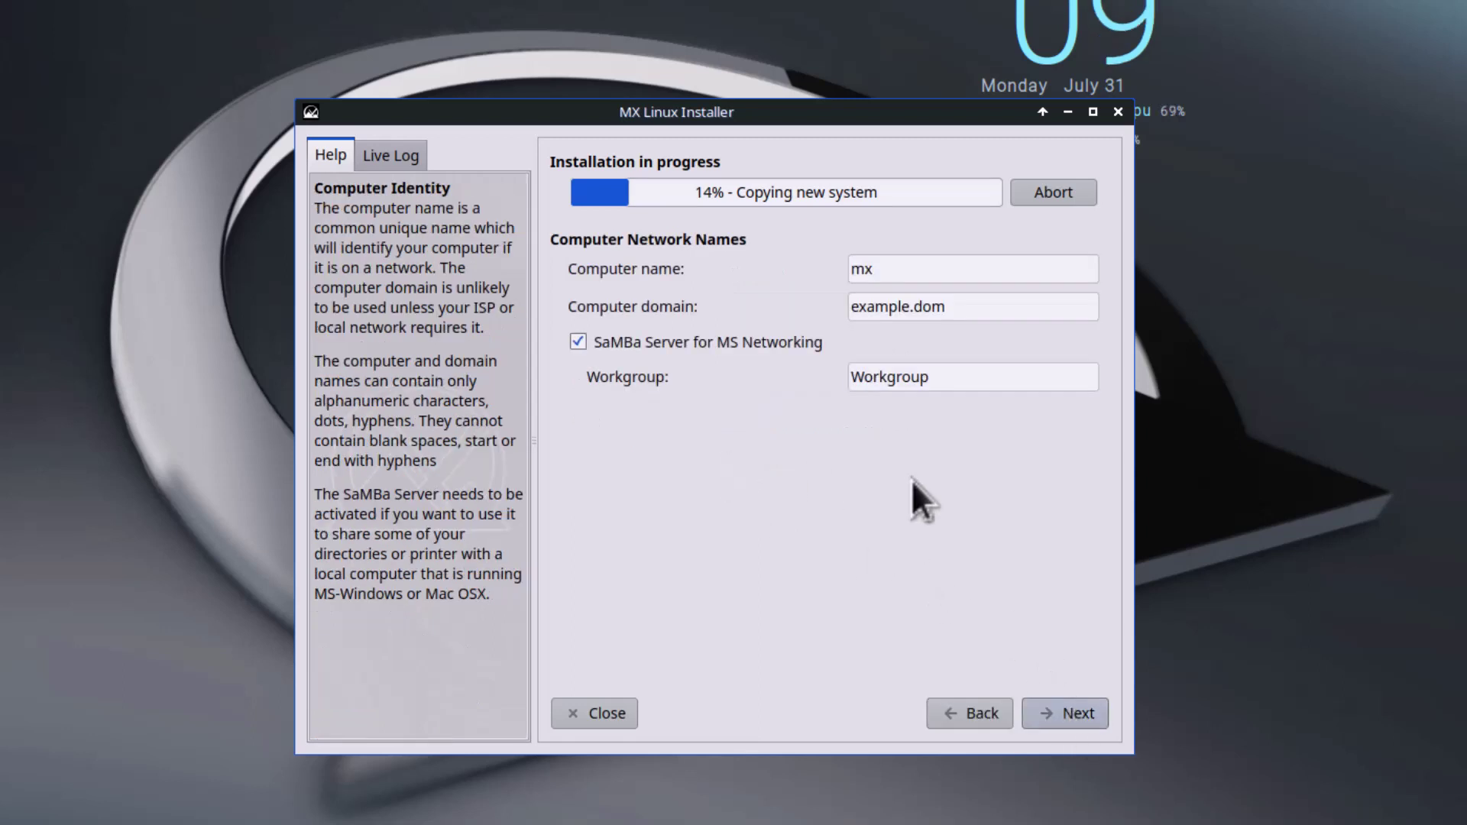
left_click(1067, 715)
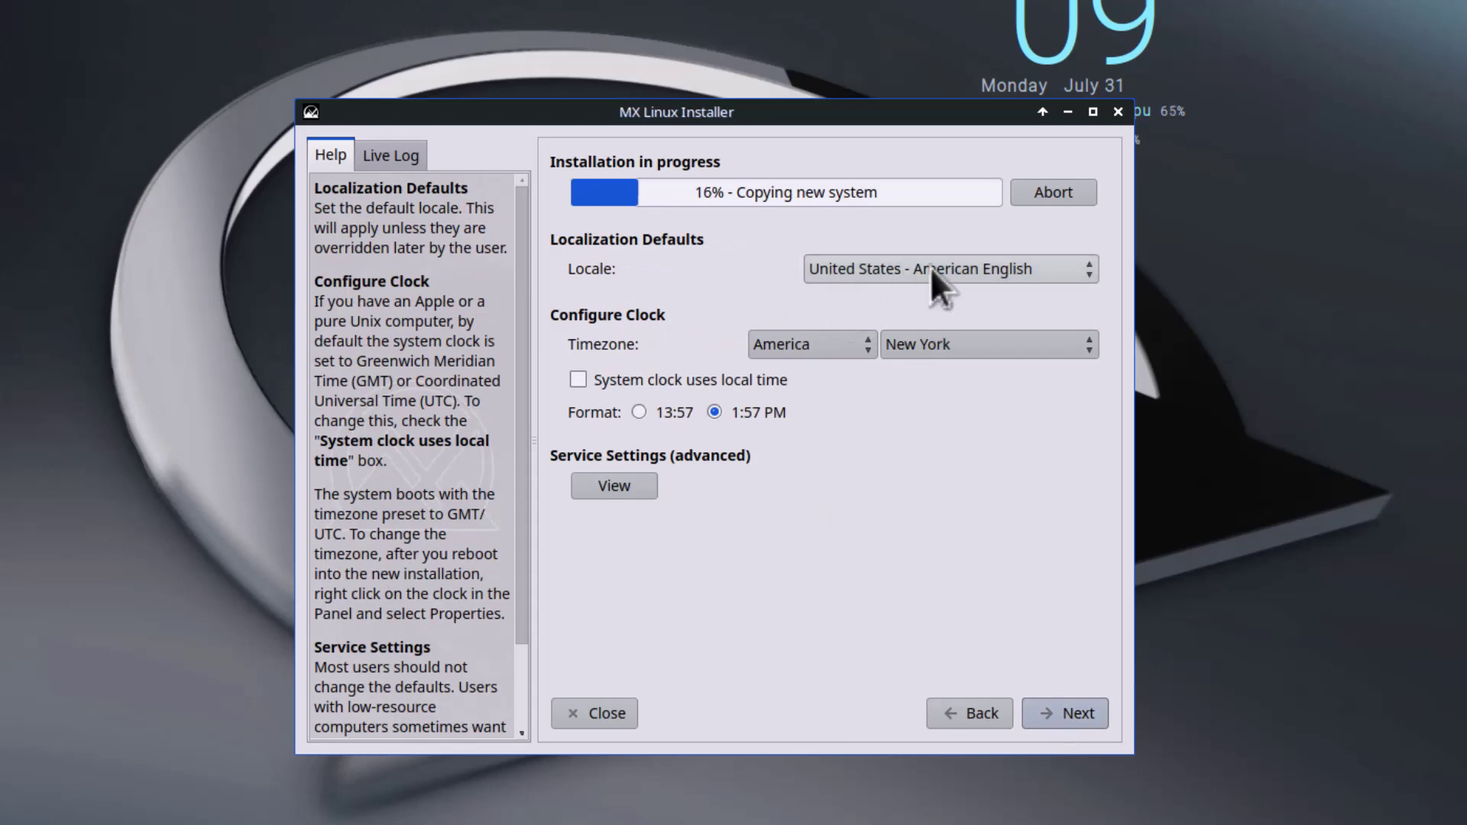
left_click(962, 273)
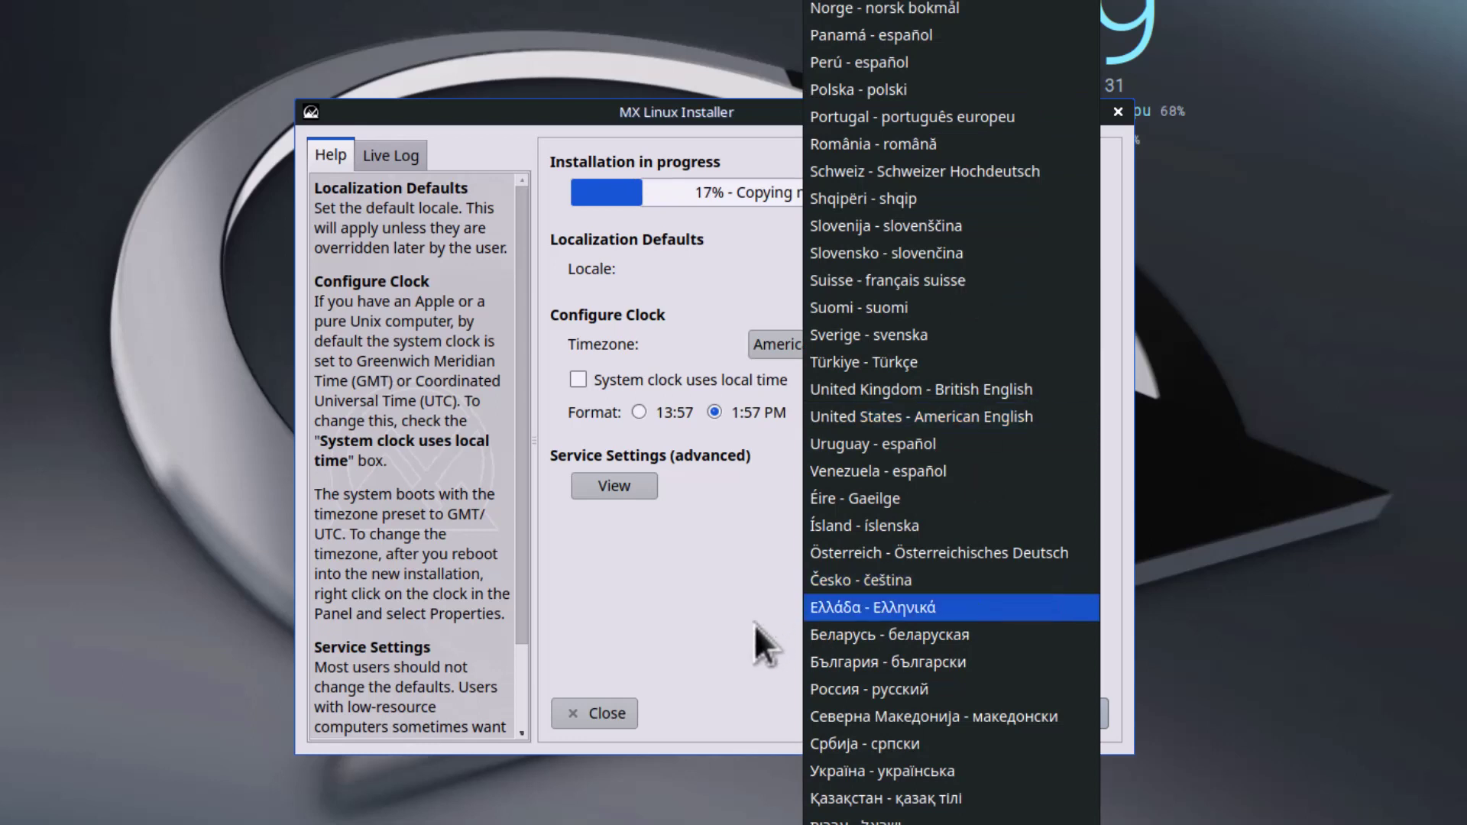
left_click(672, 631)
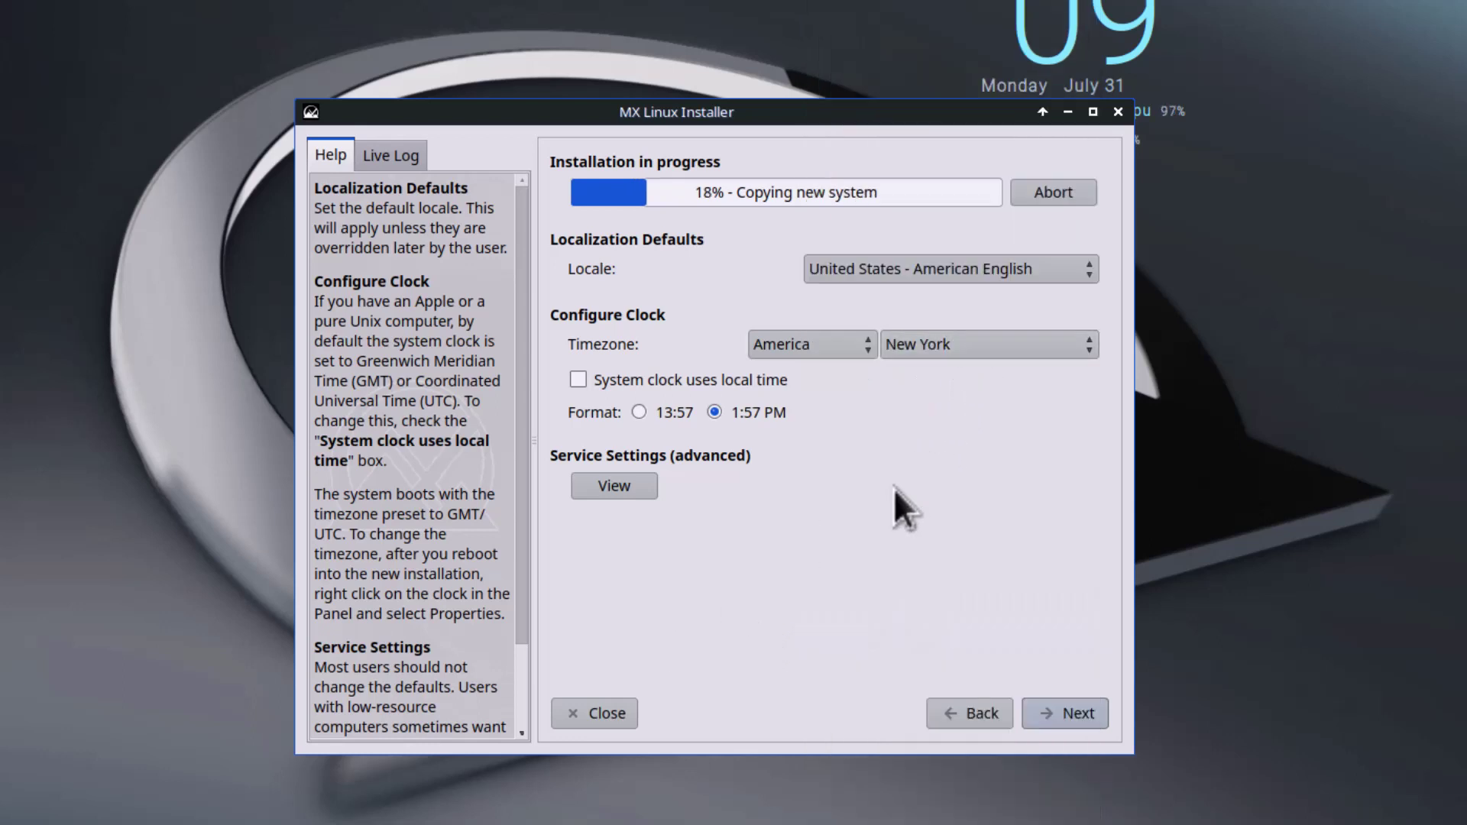
left_click(1056, 714)
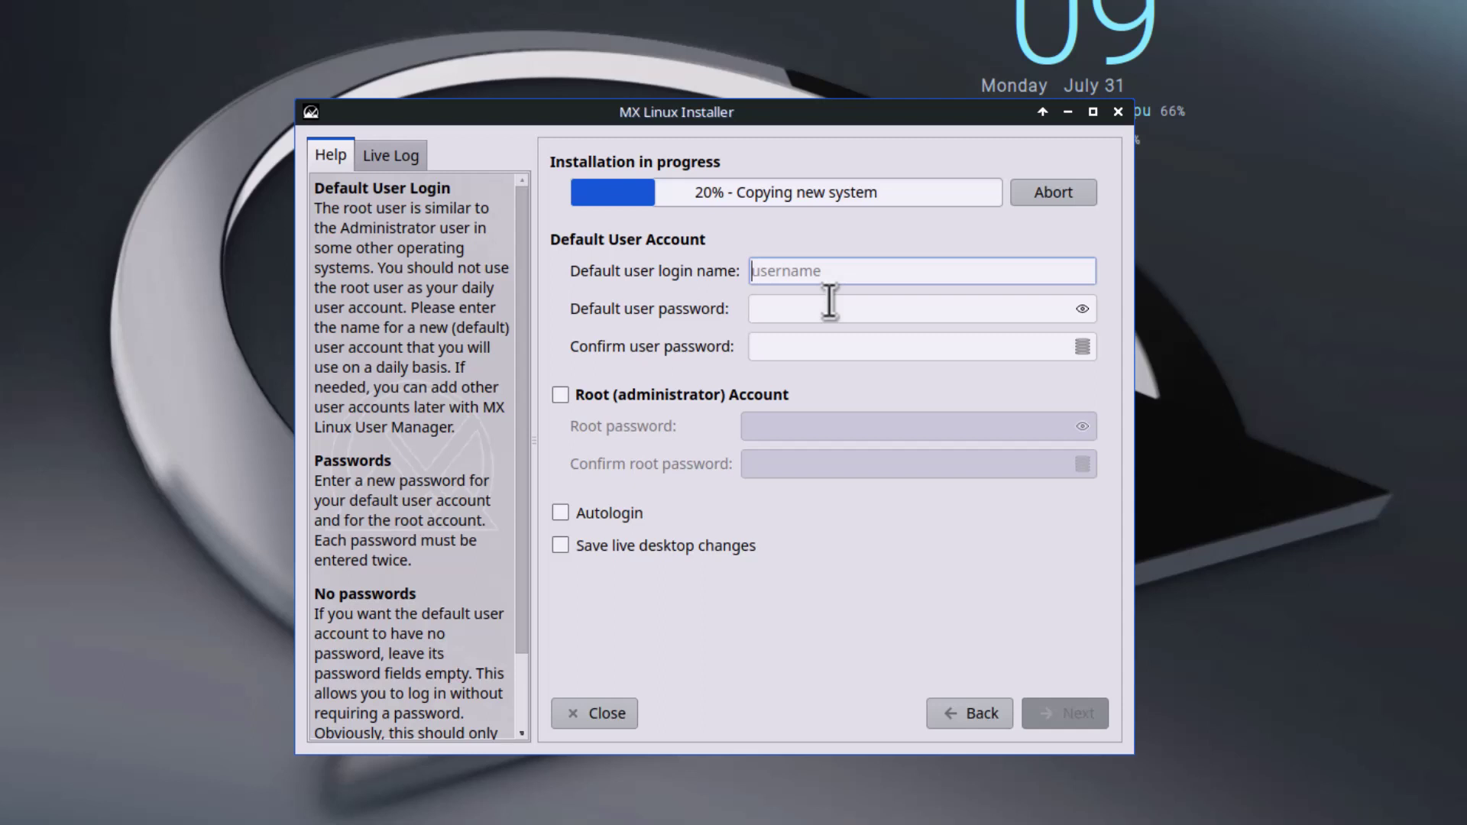
Step: Enter a login name and the account password twice, then move past the user account page
type("deb")
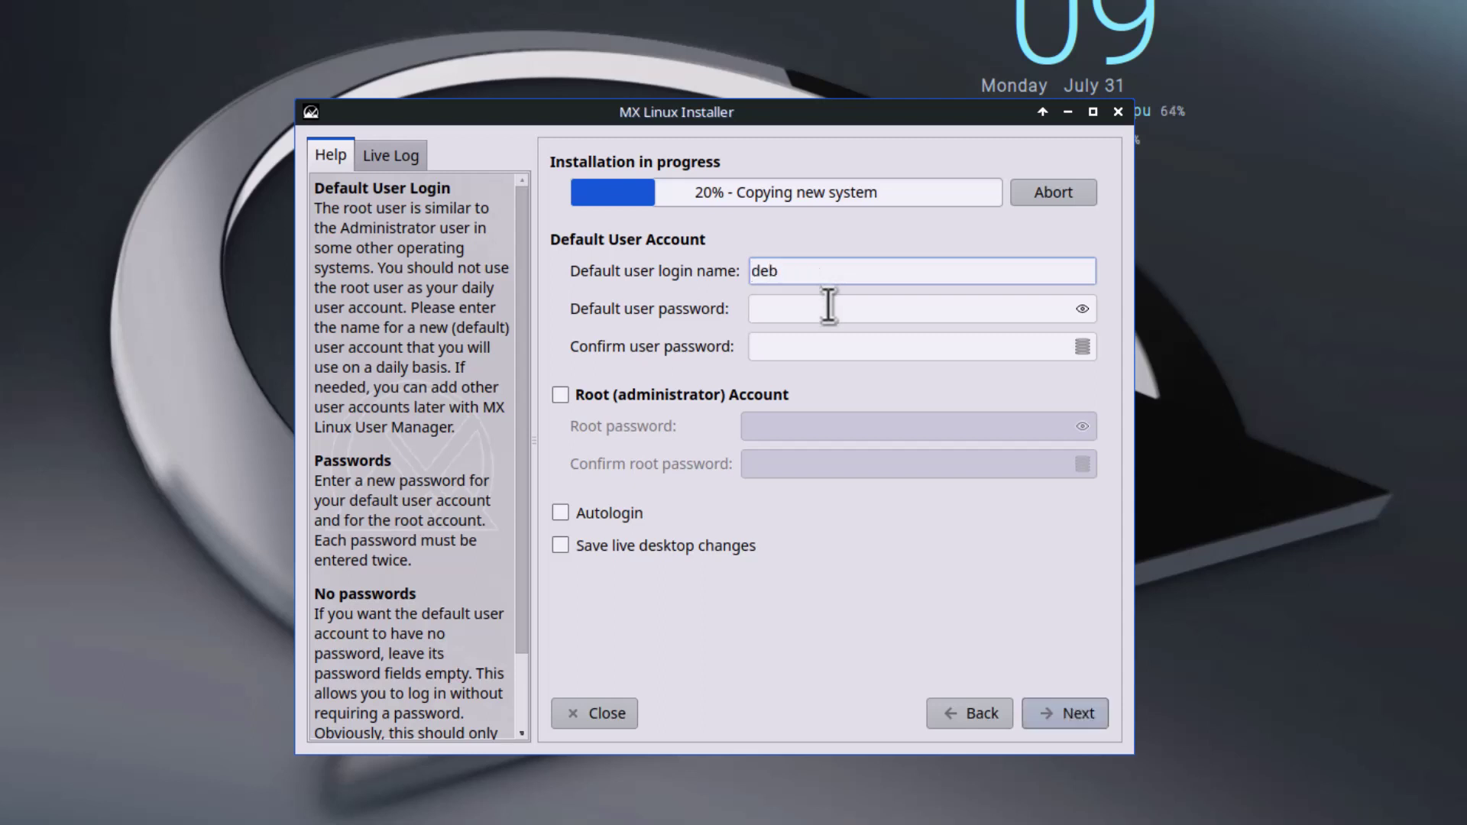
left_click(825, 311)
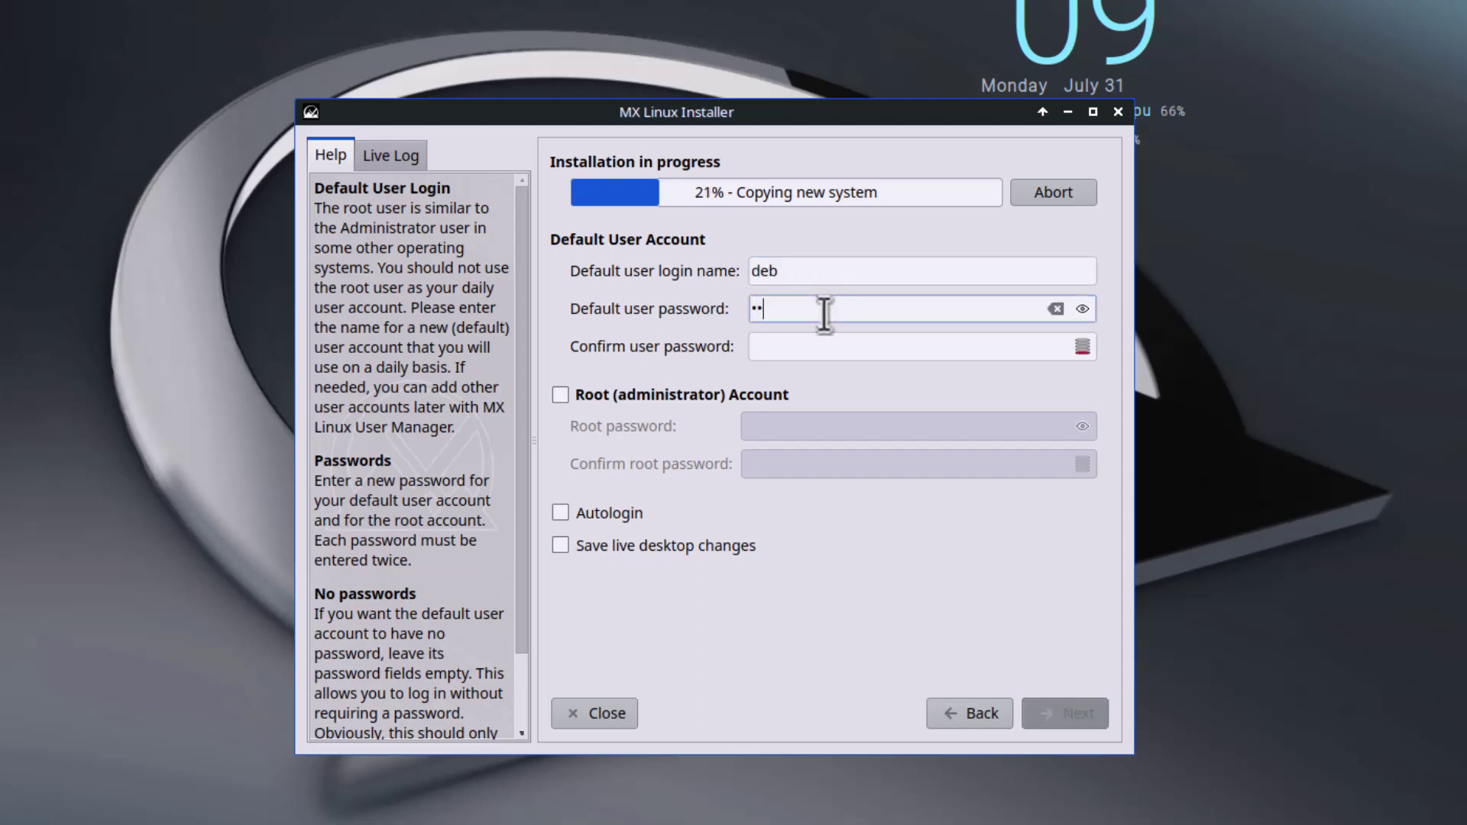
left_click(825, 348)
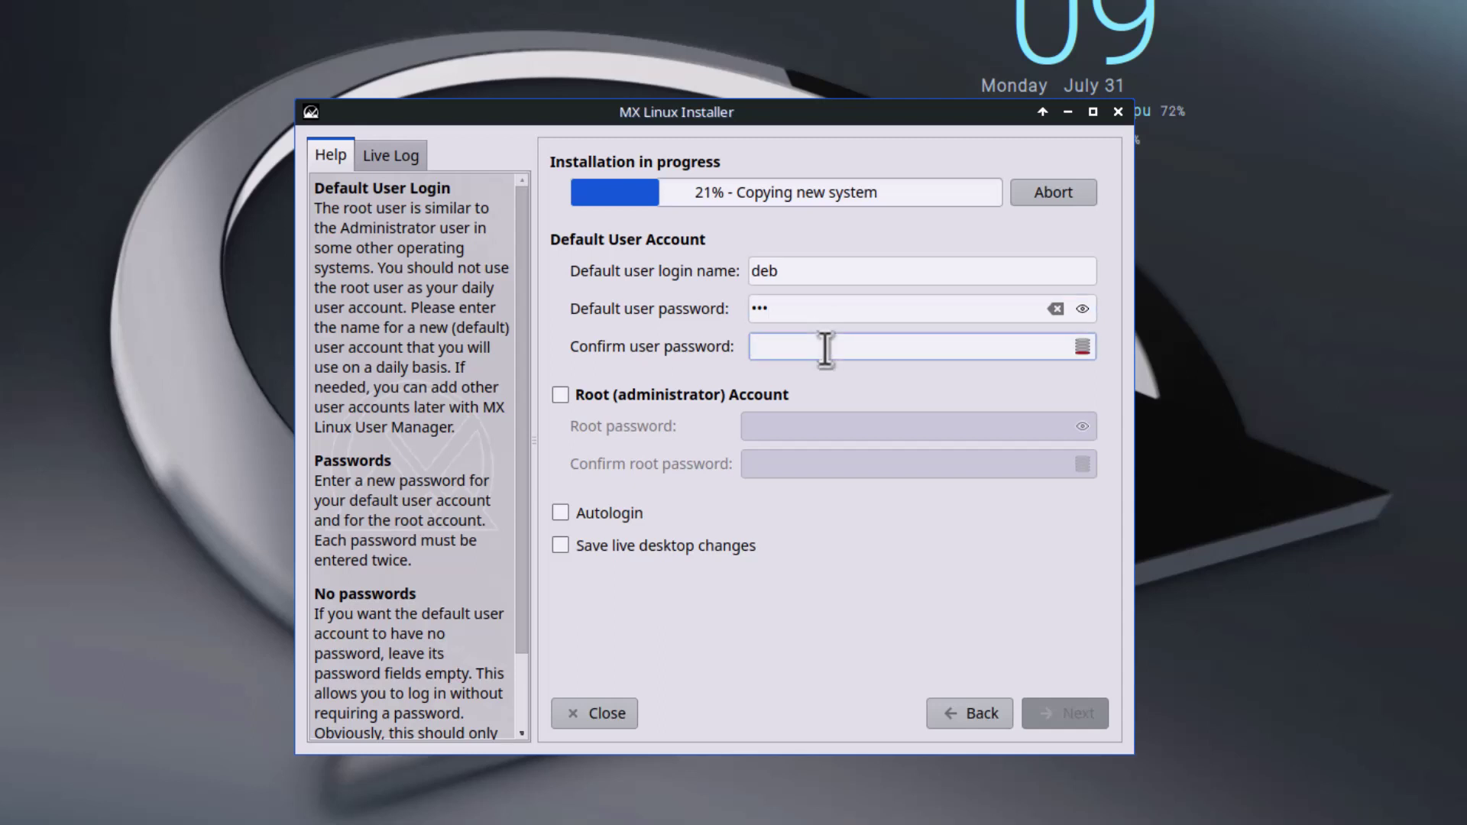
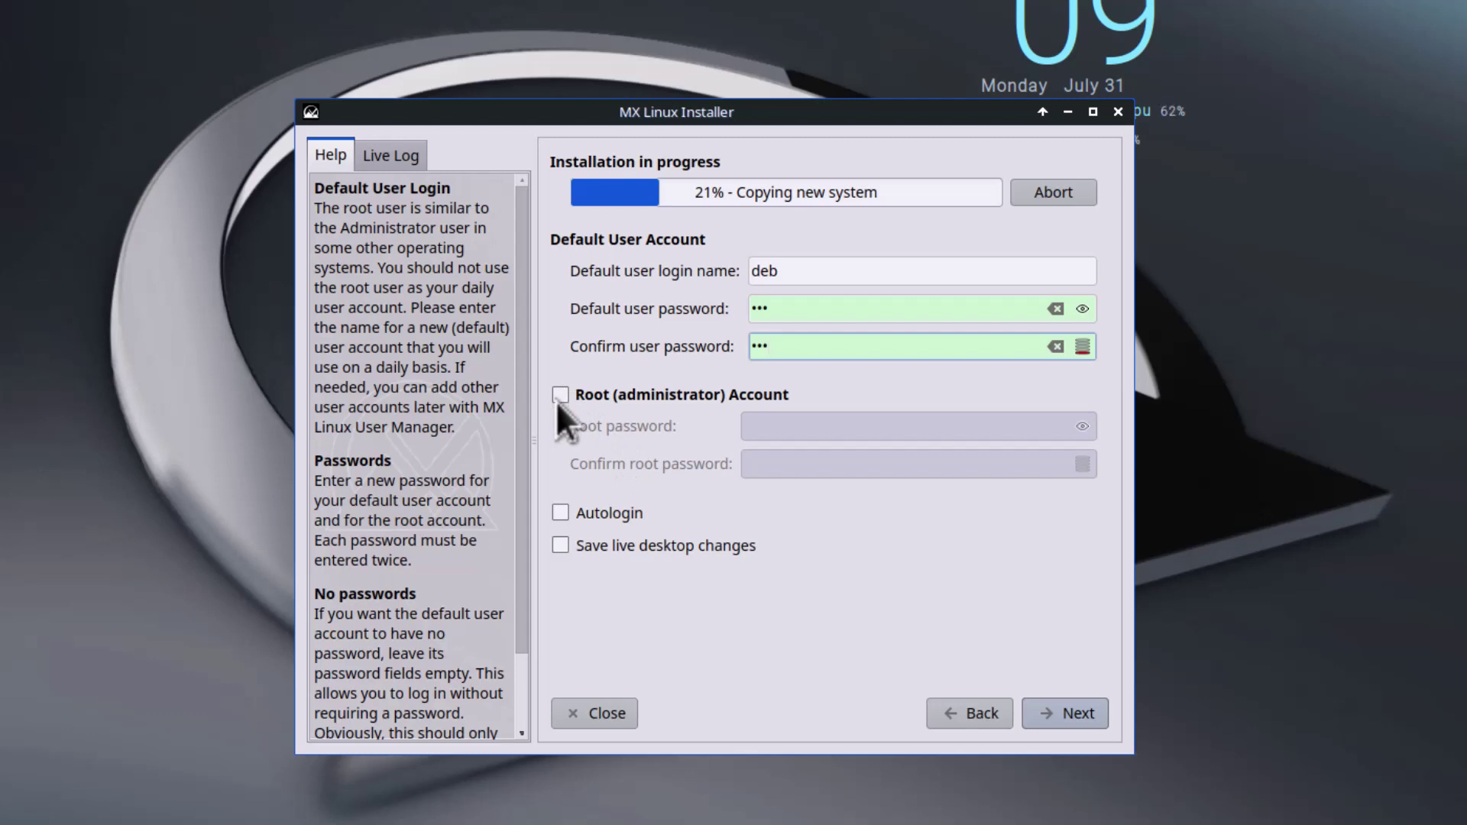
left_click(1056, 714)
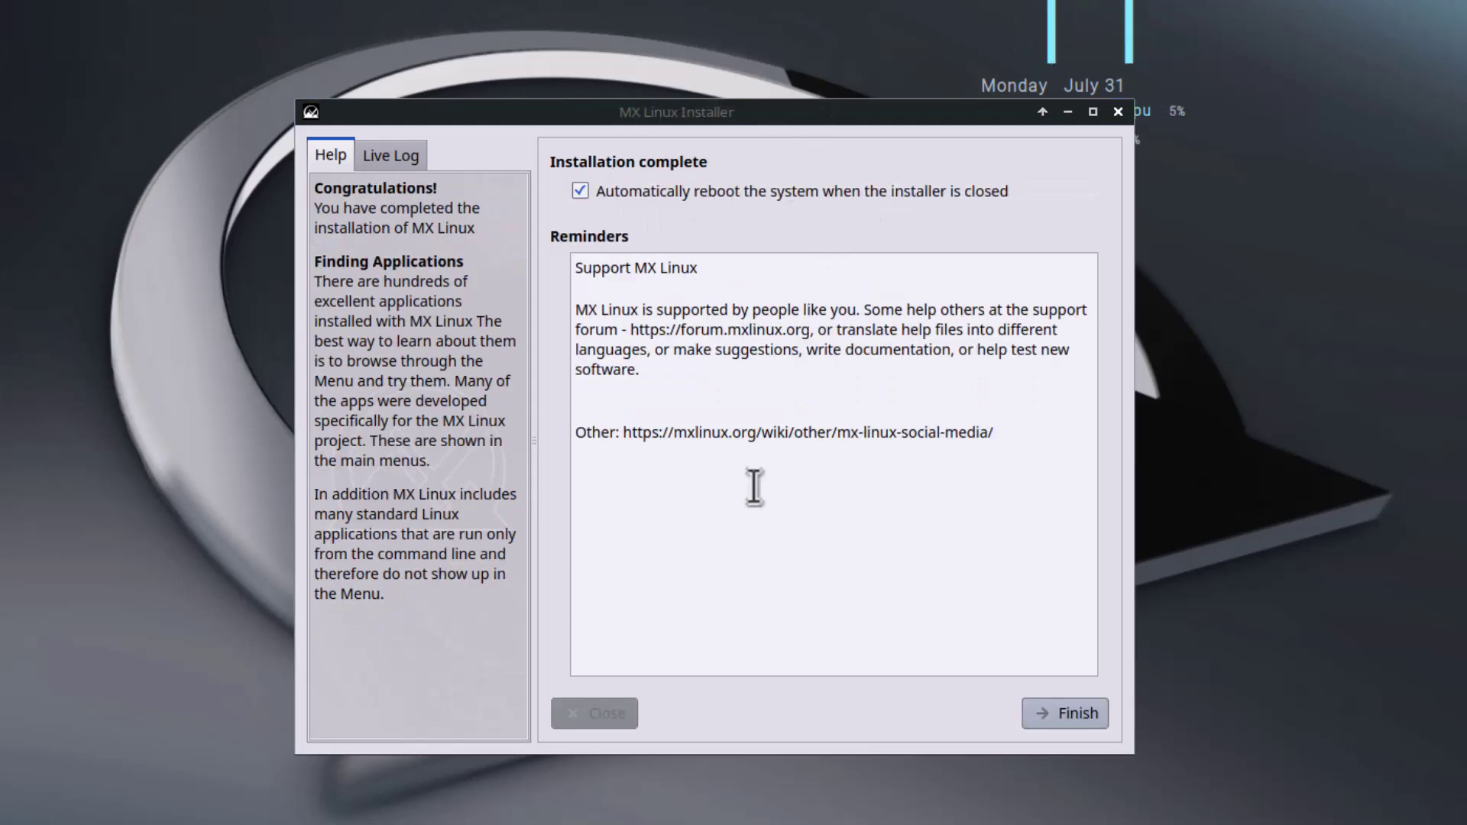
Step: Finish the installation with automatic reboot on closing left enabled
left_click(1057, 709)
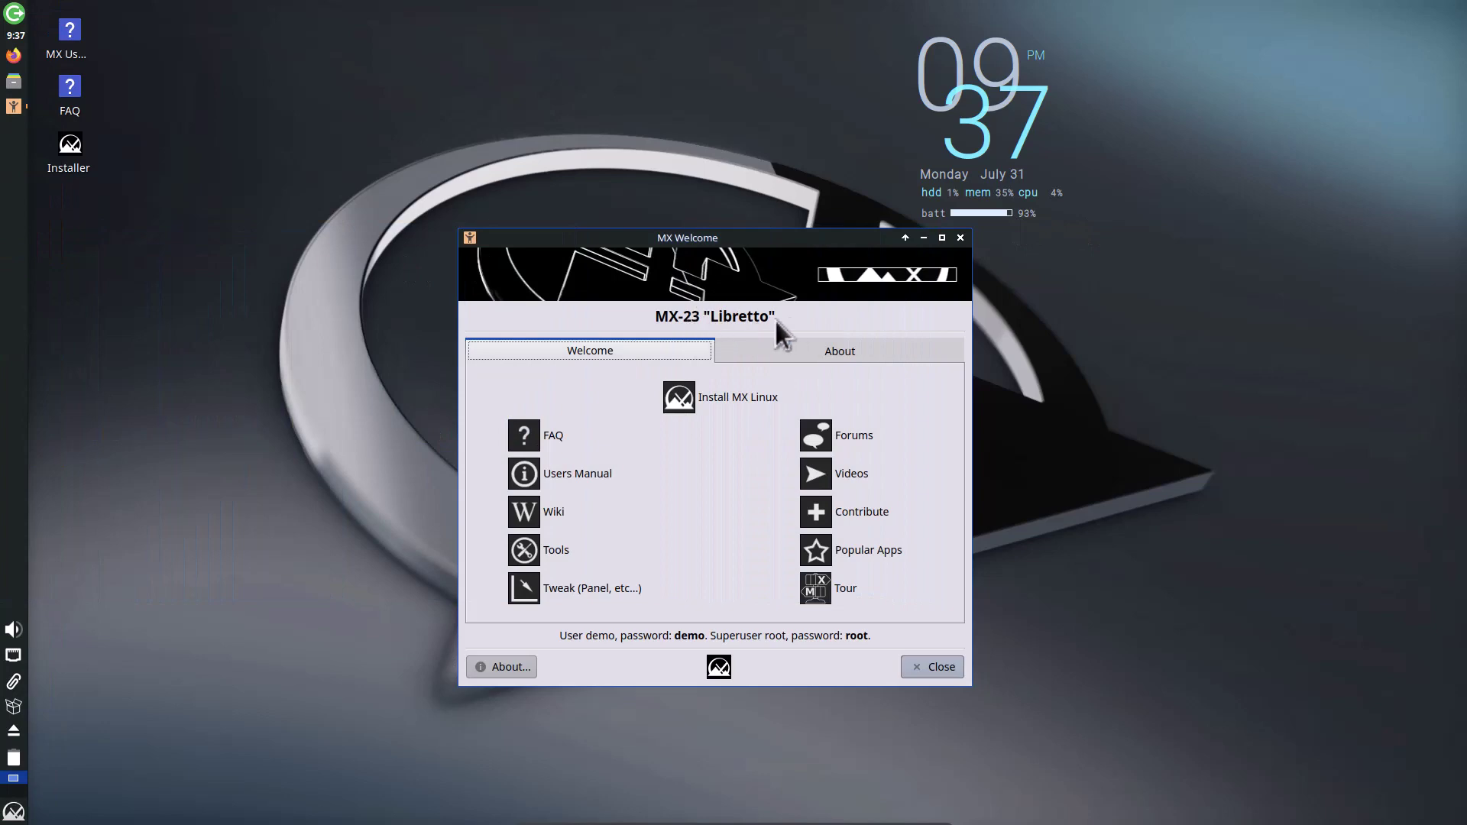
Step: Show MX Welcome's About tab with the version info and system report
left_click(792, 353)
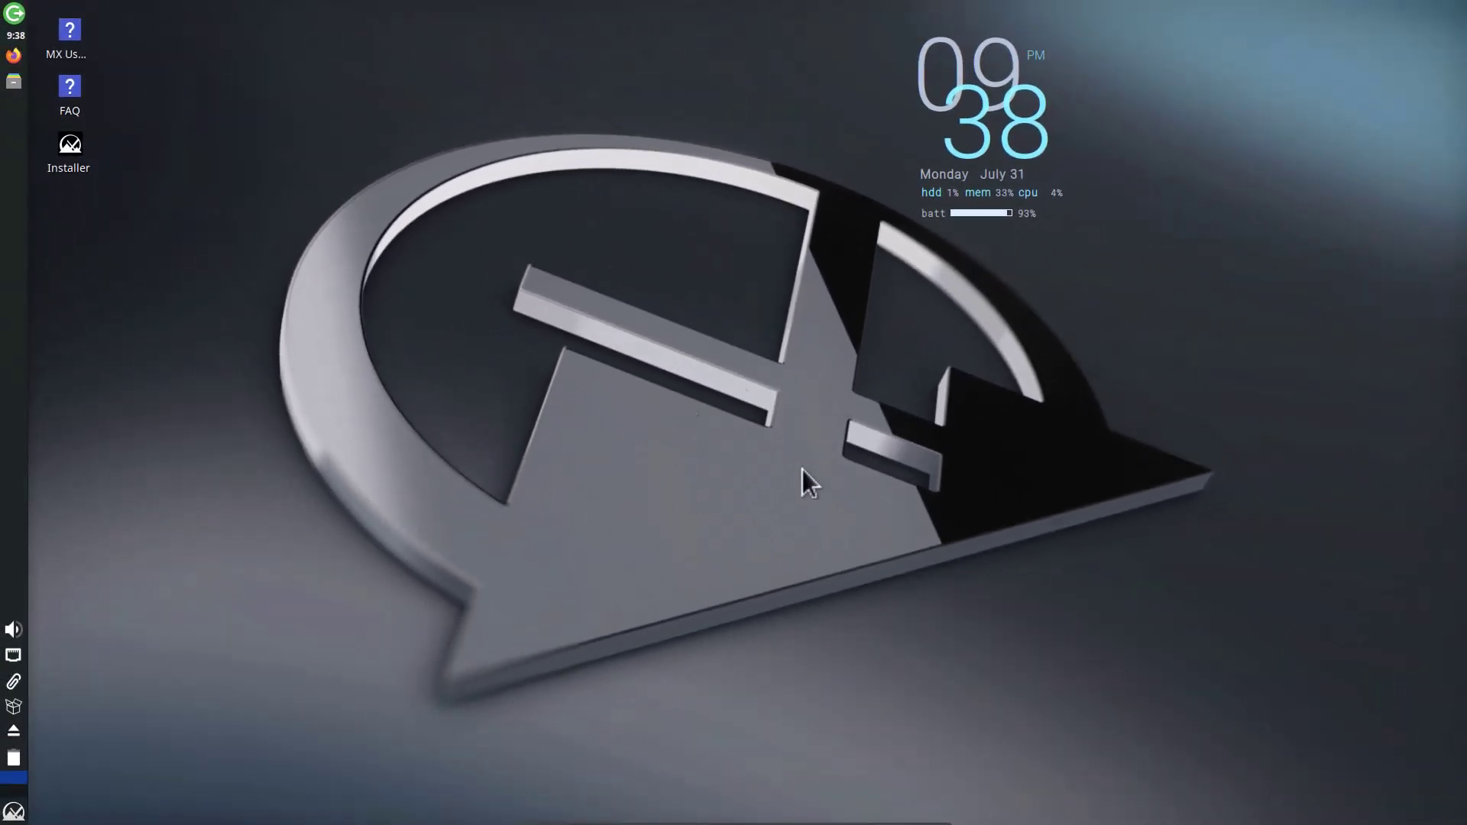
left_click(13, 812)
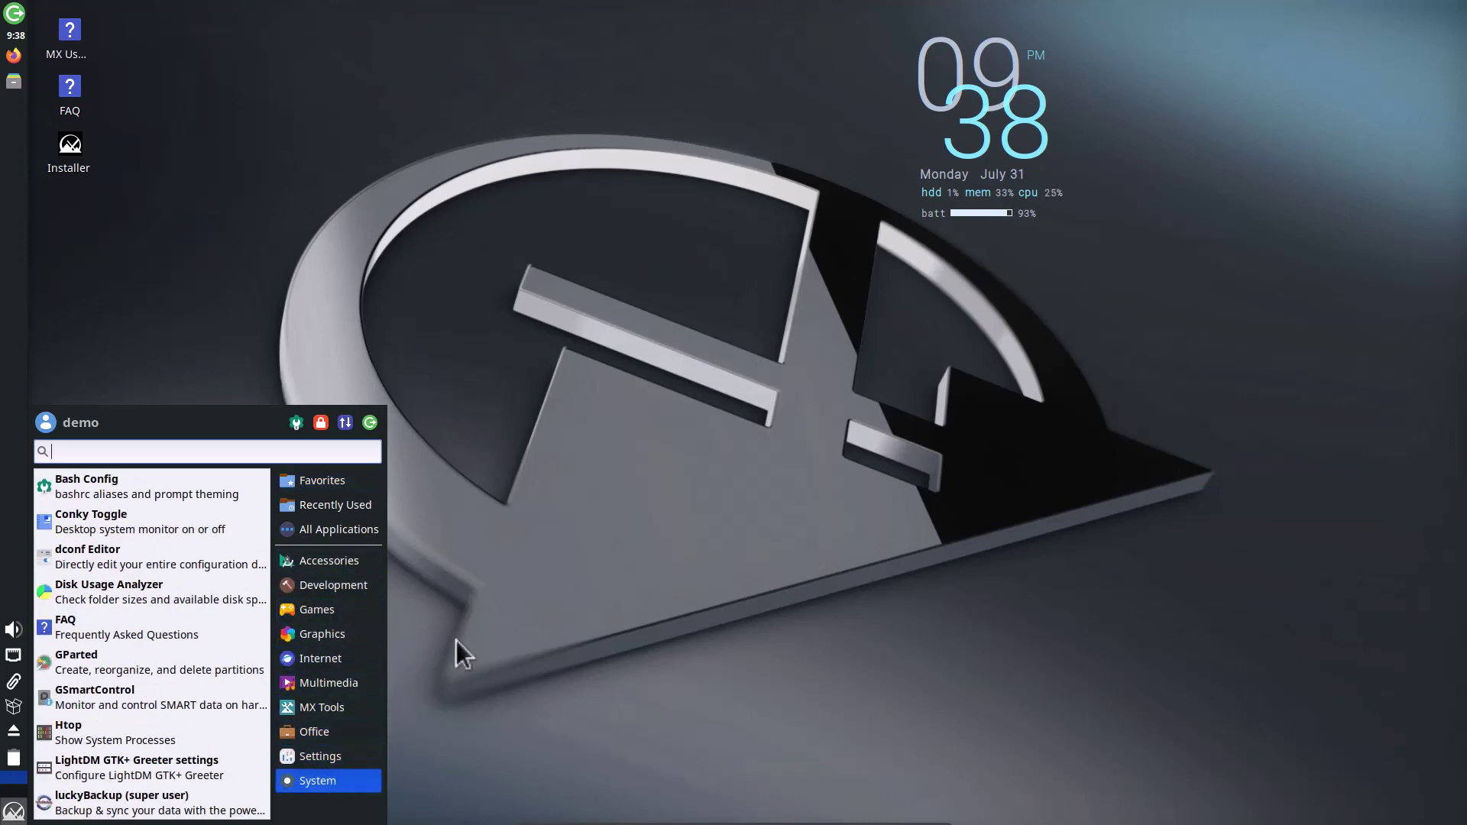
left_click(584, 505)
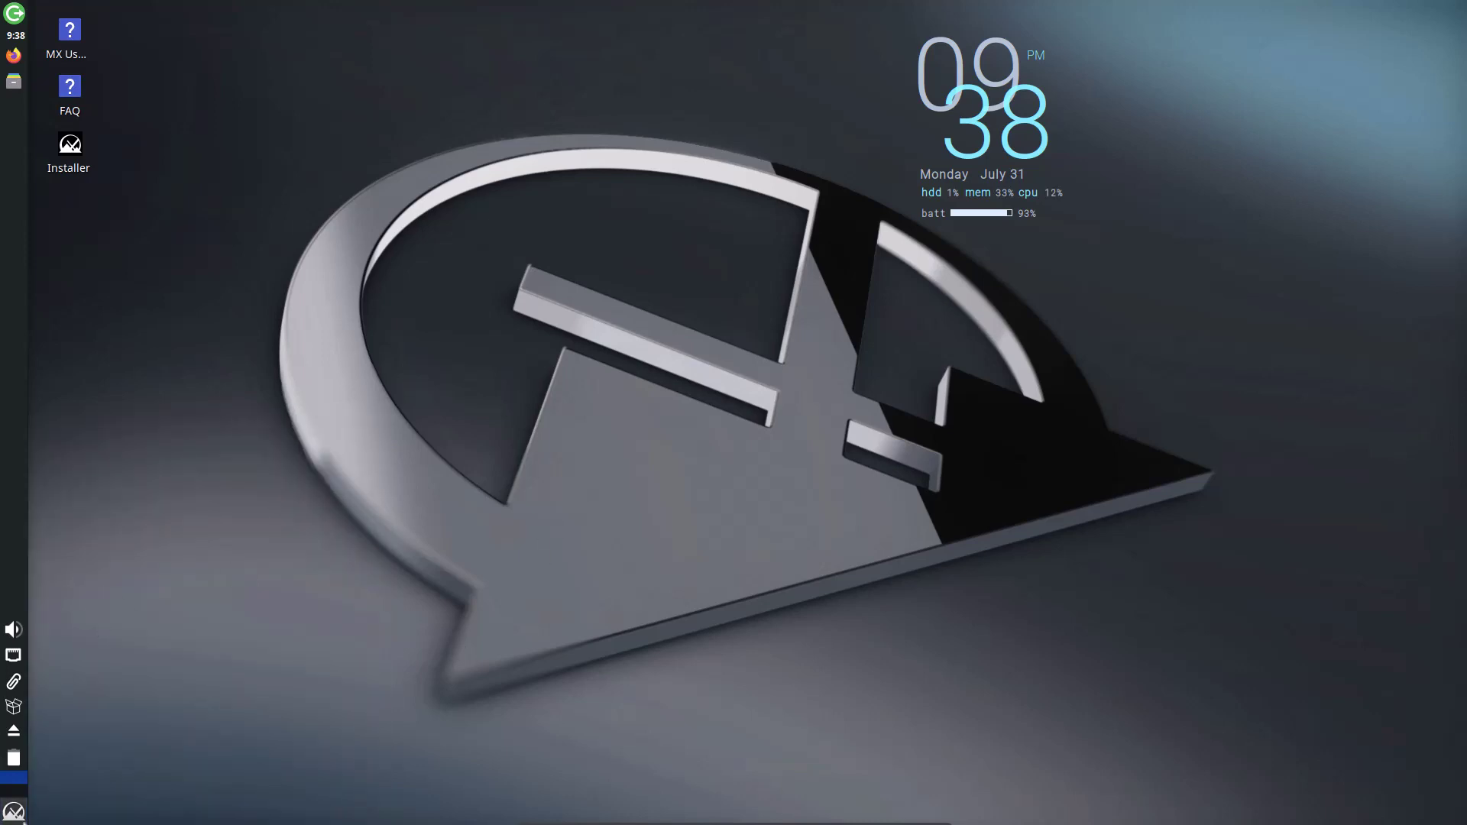
left_click(14, 812)
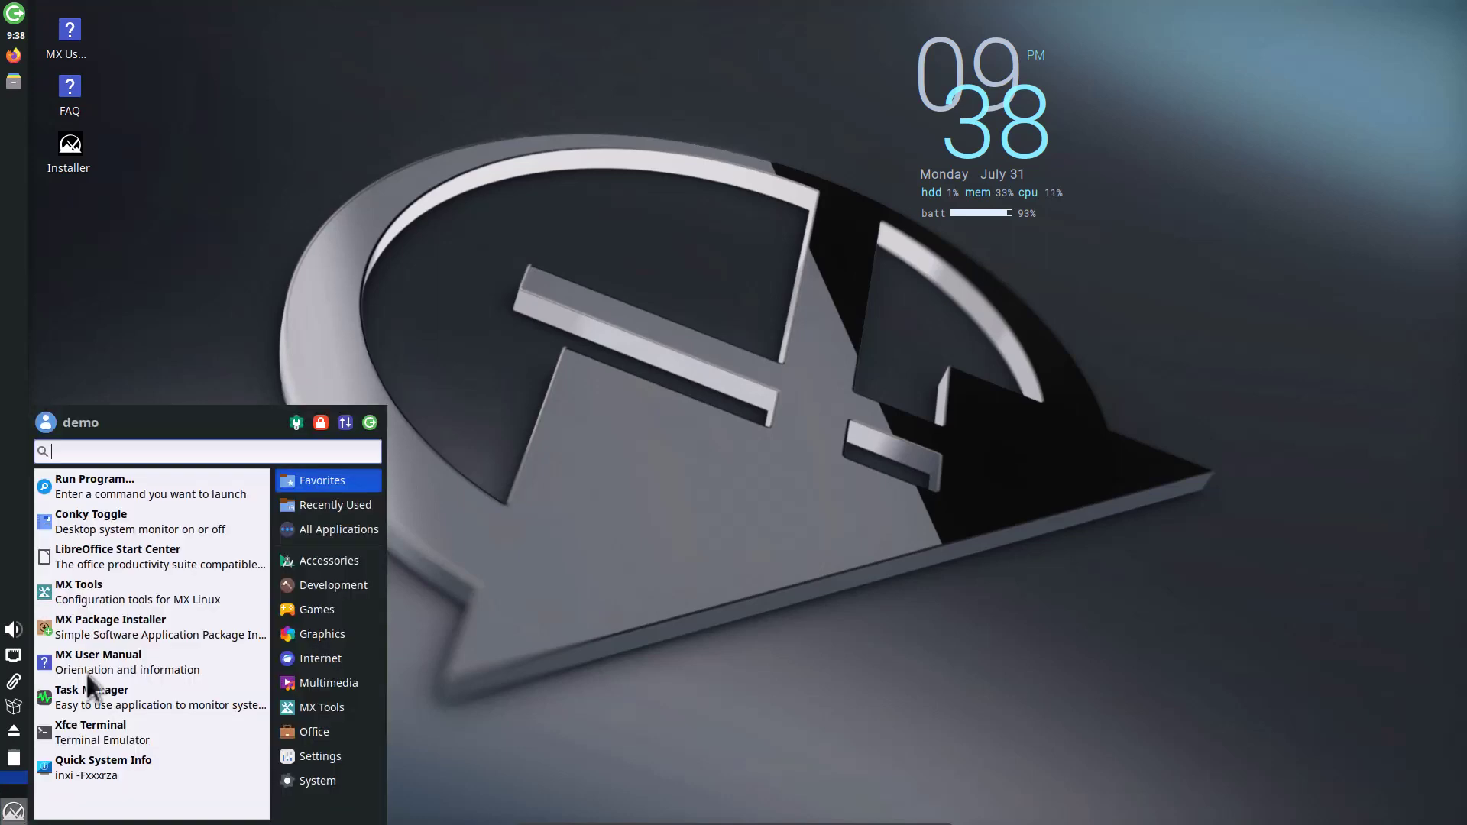
left_click(172, 289)
left_click(17, 80)
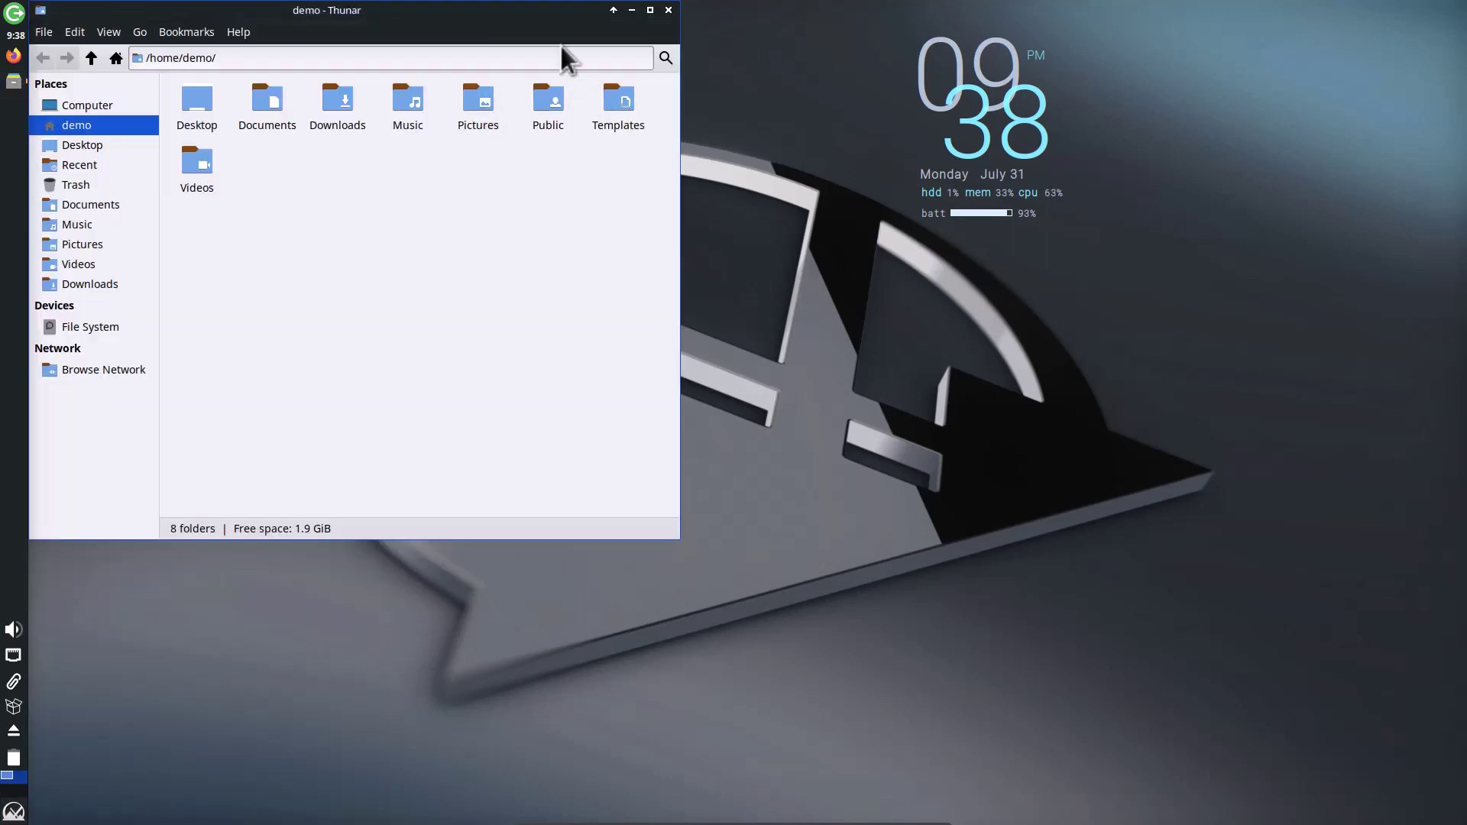
left_click_drag(524, 22, 950, 174)
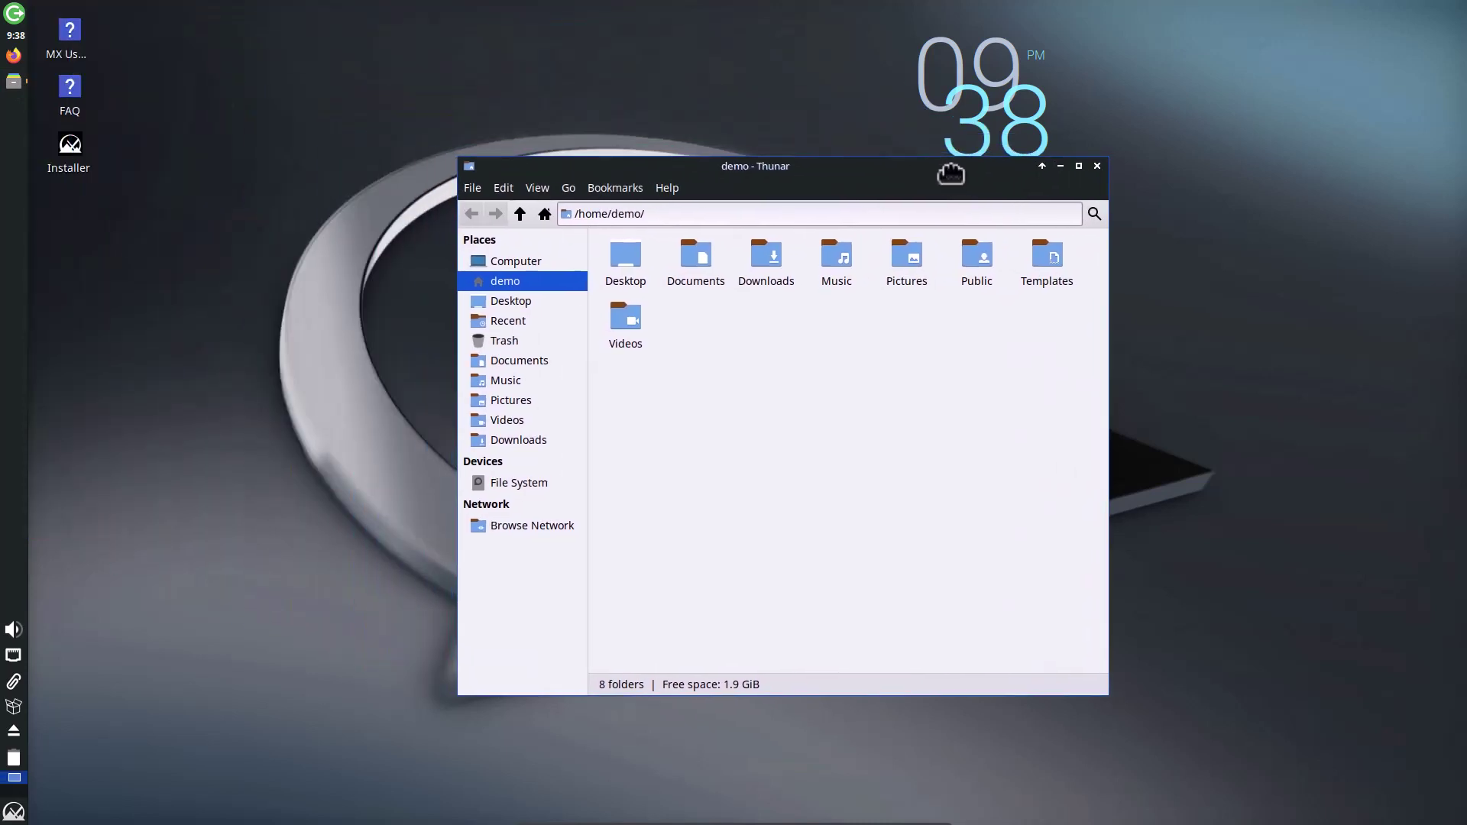
left_click(1098, 166)
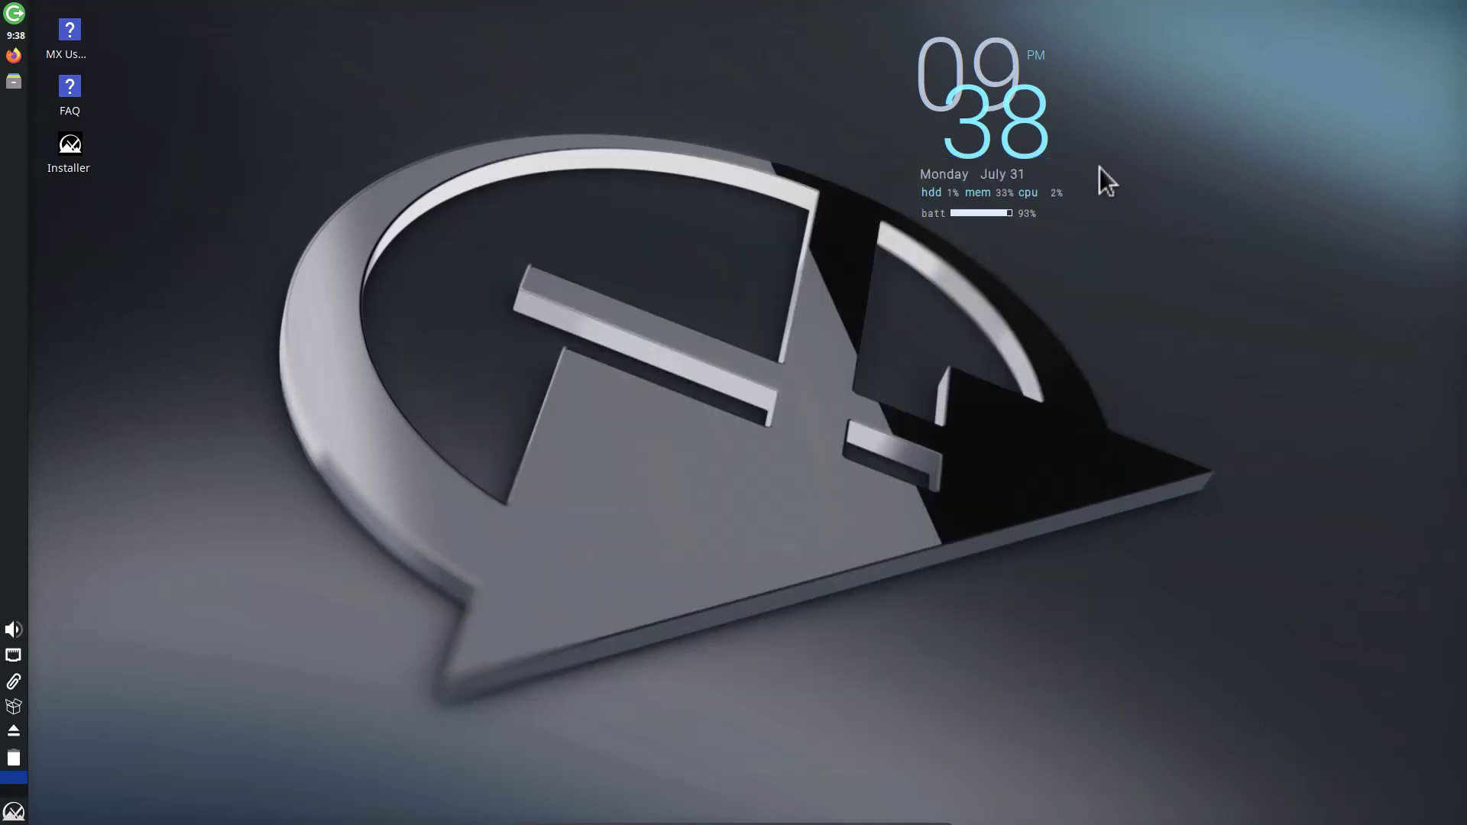
Step: Browse the Whisker menu categories and launch Appearance from the Settings category
left_click(14, 812)
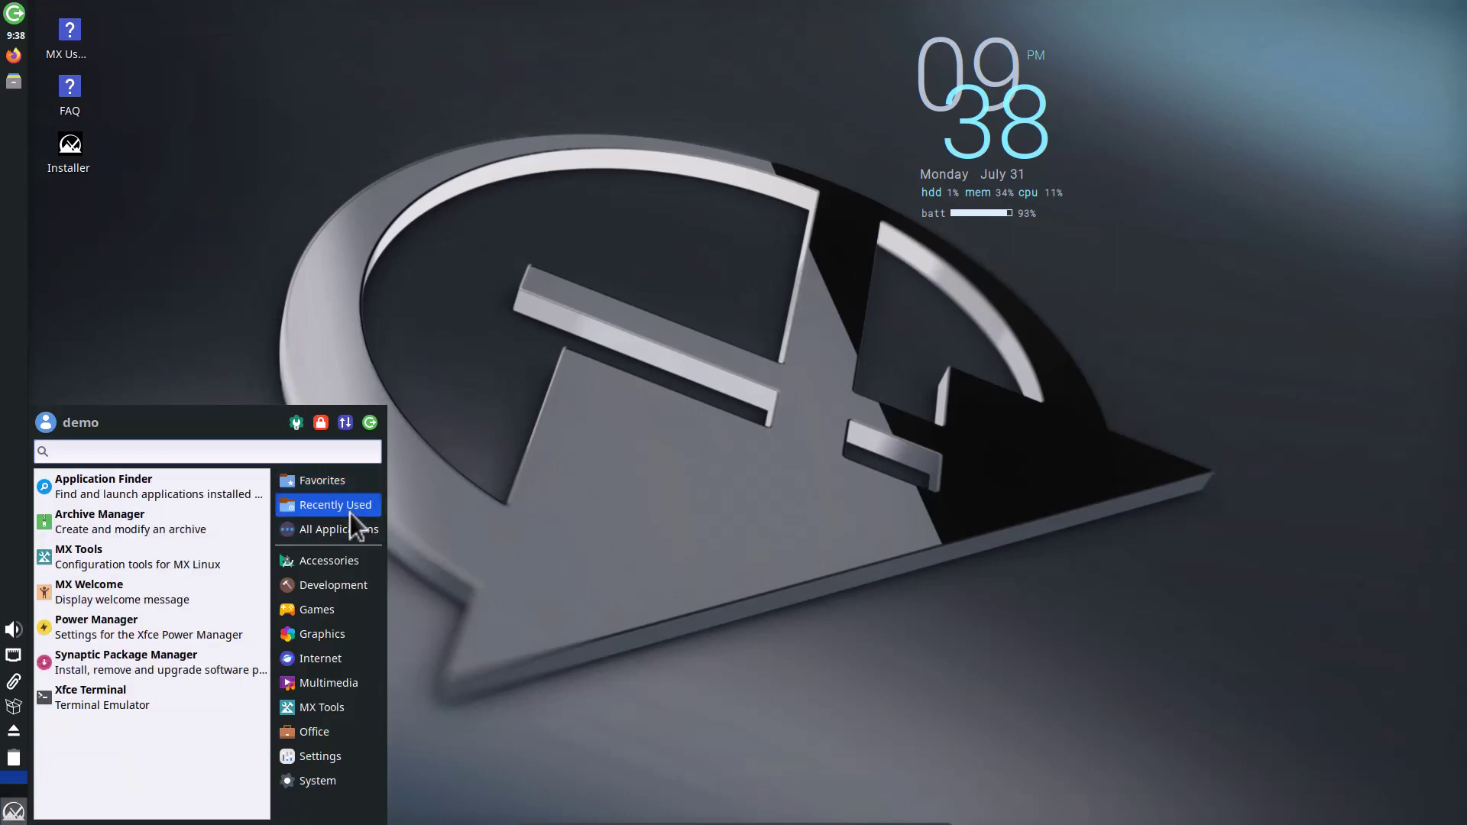
mouse_move(347, 565)
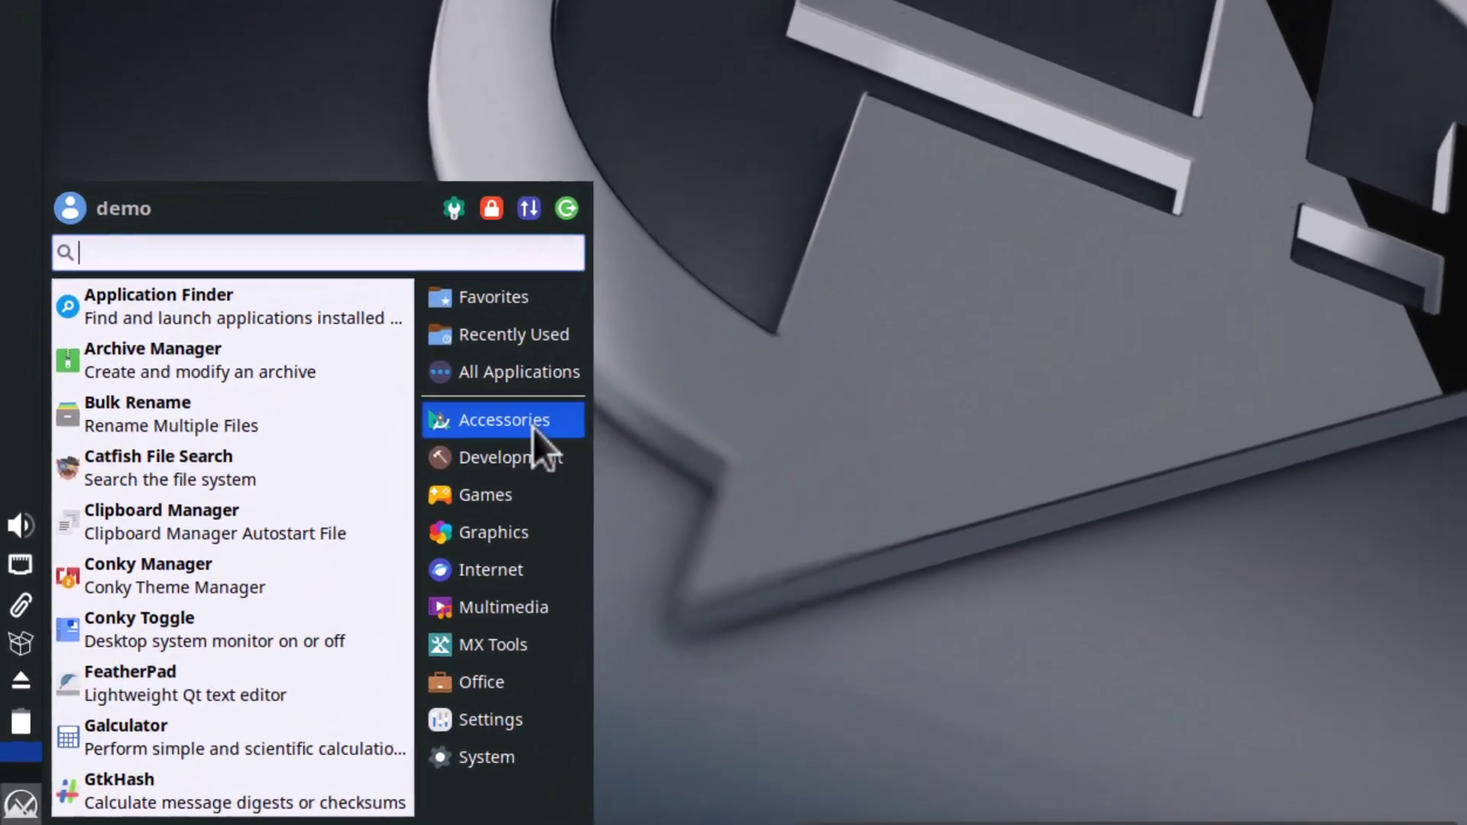
mouse_move(344, 592)
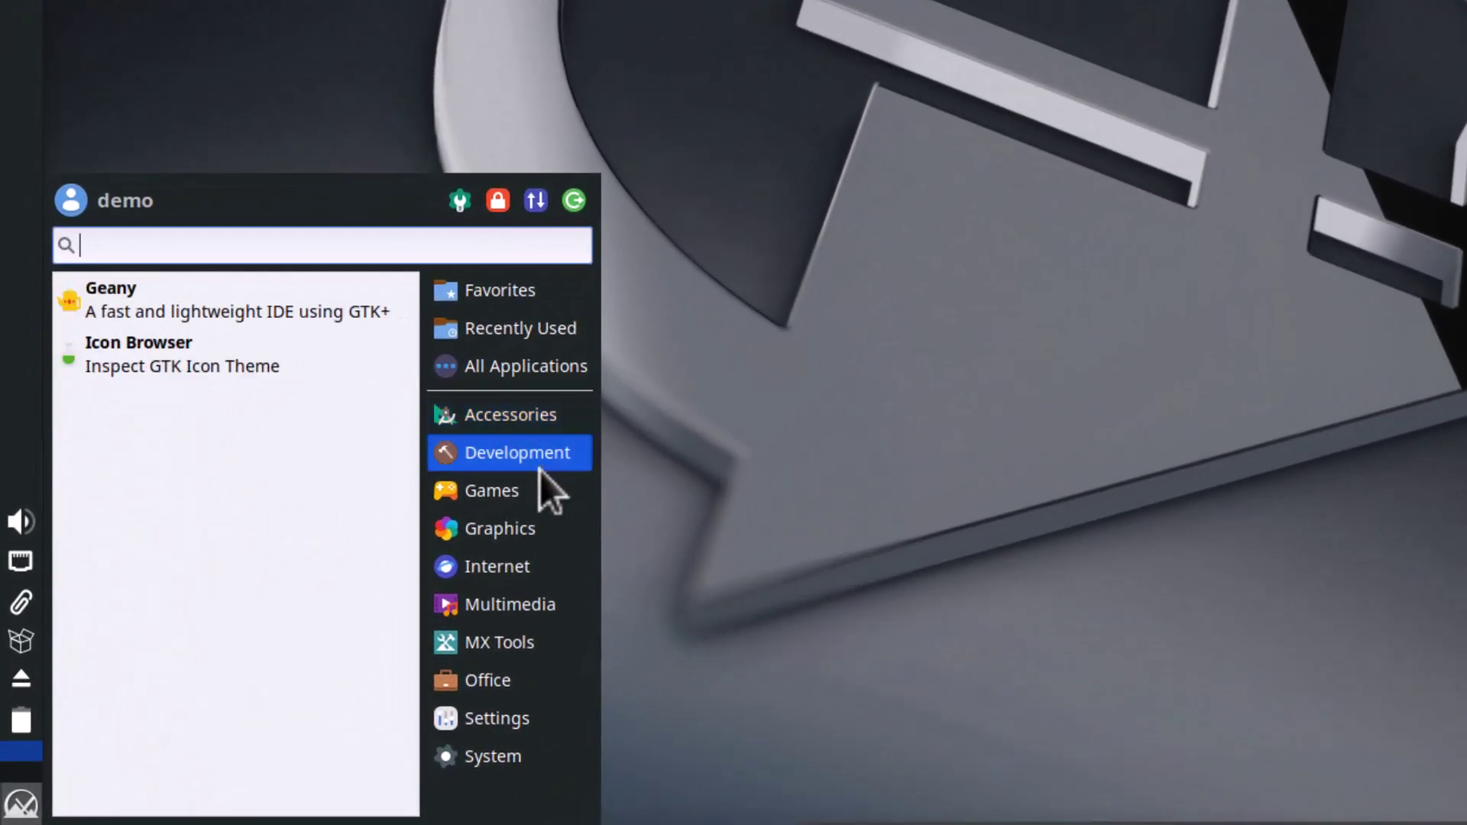
mouse_move(536, 492)
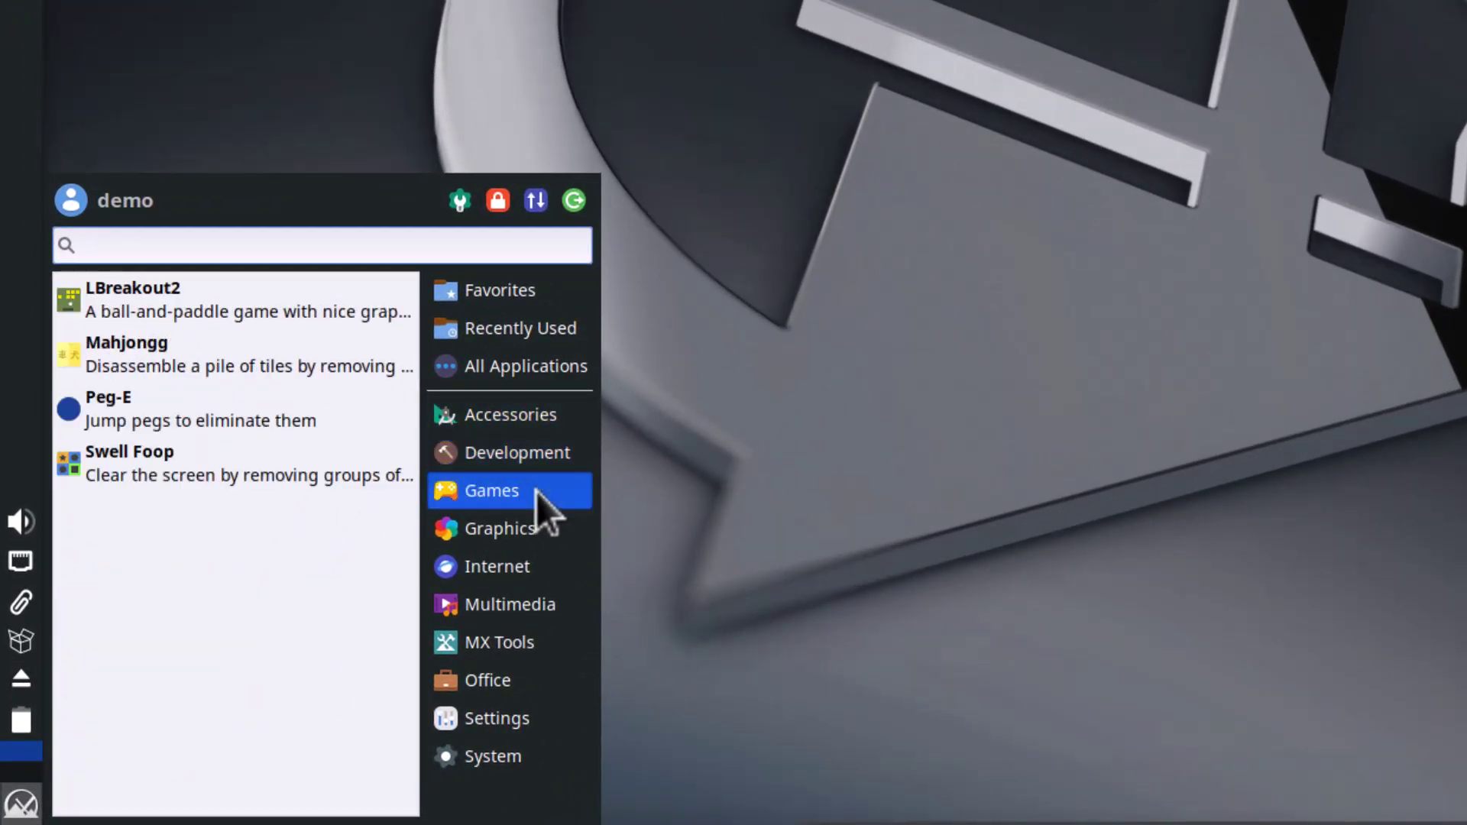
mouse_move(533, 520)
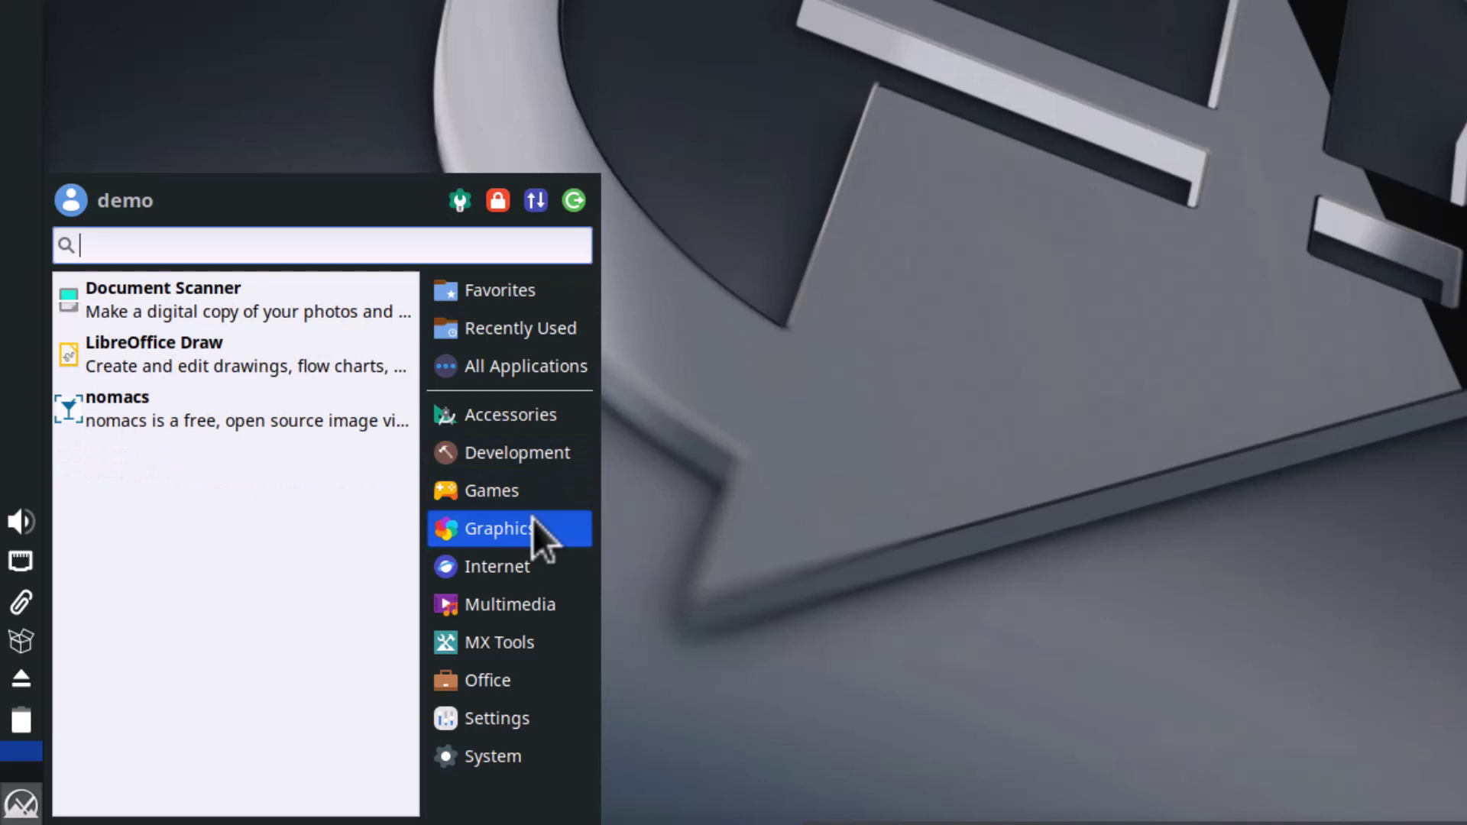
mouse_move(530, 562)
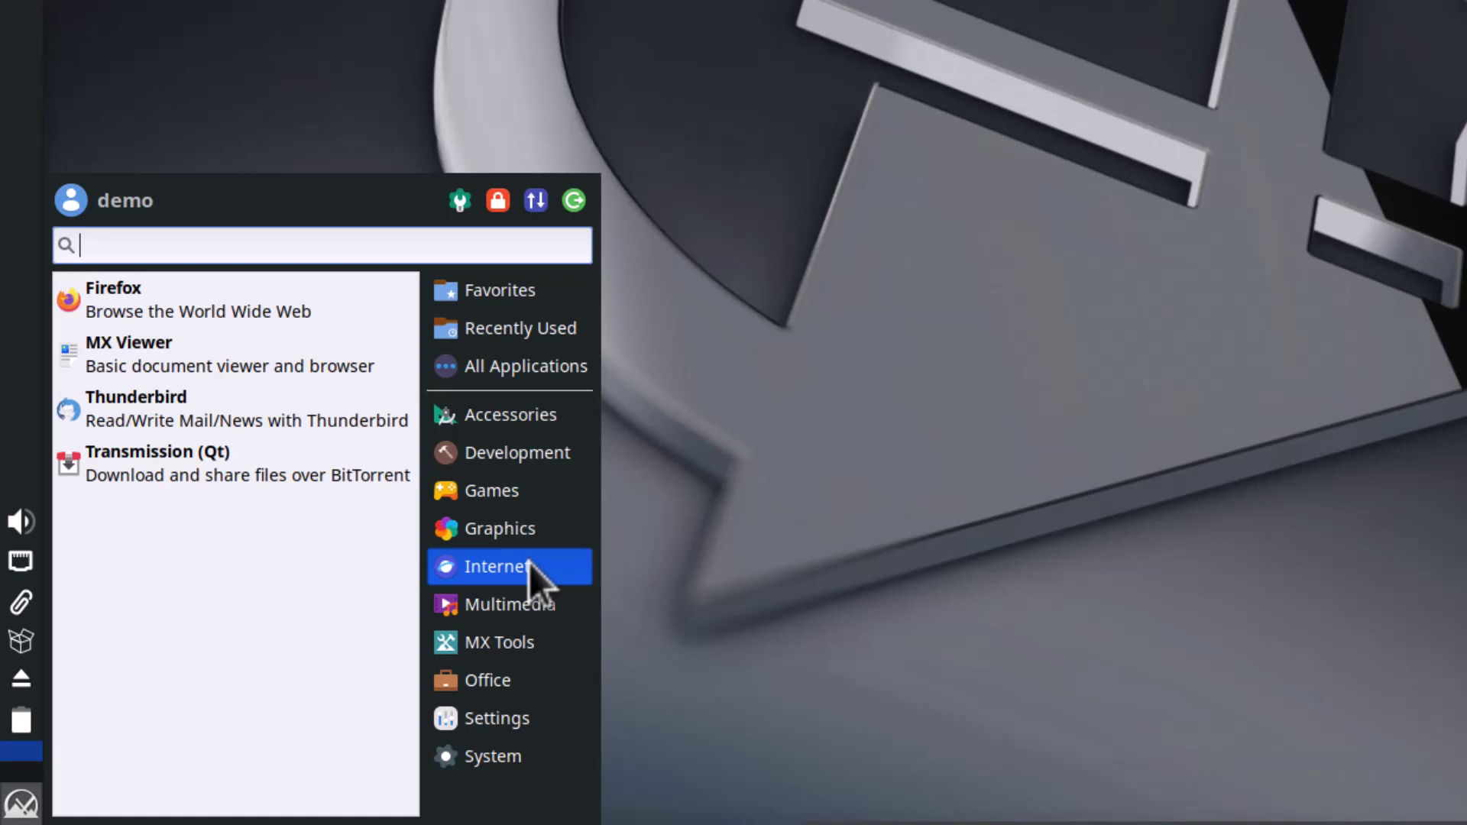
mouse_move(526, 599)
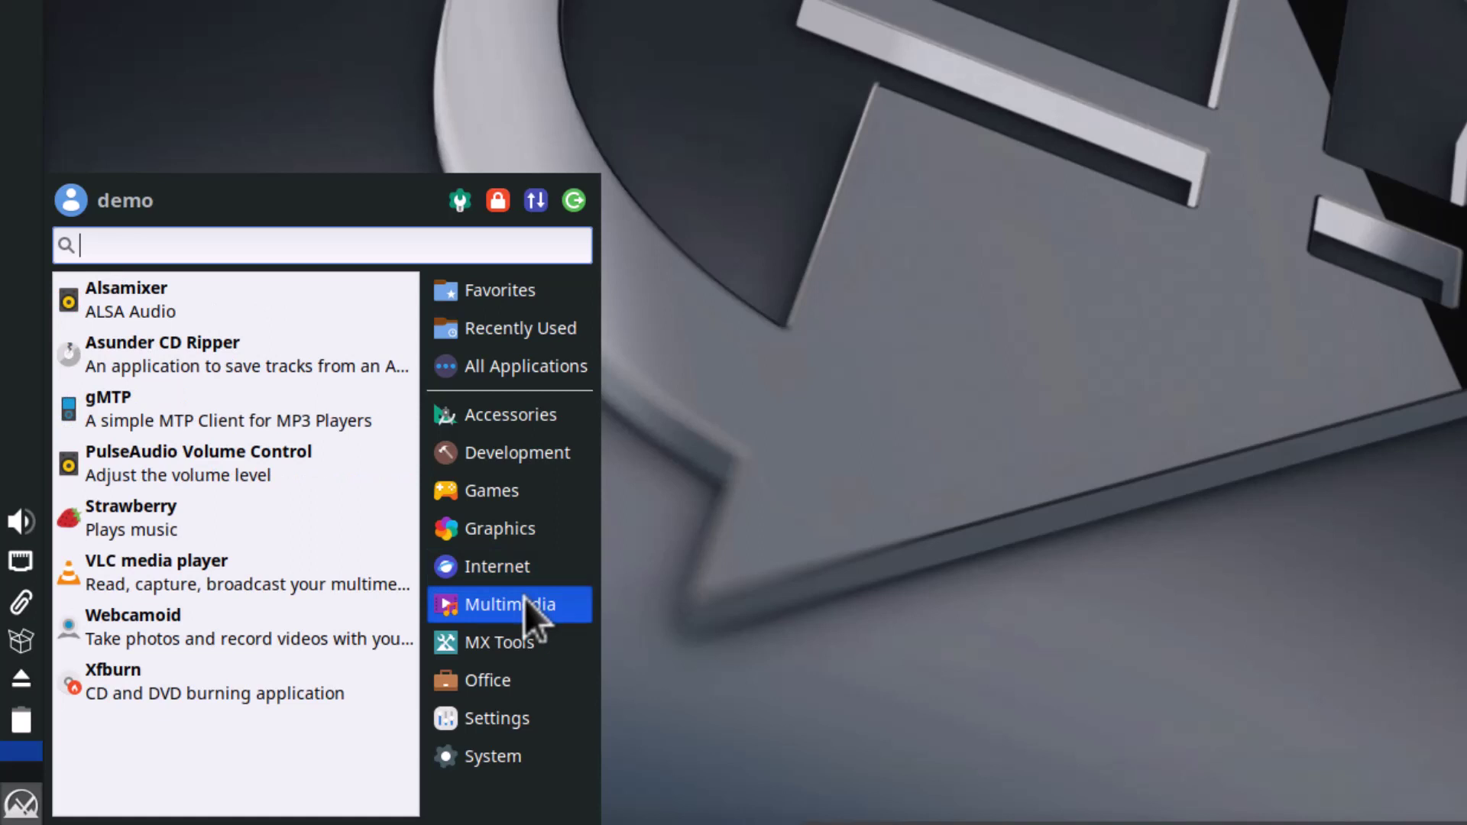
mouse_move(516, 643)
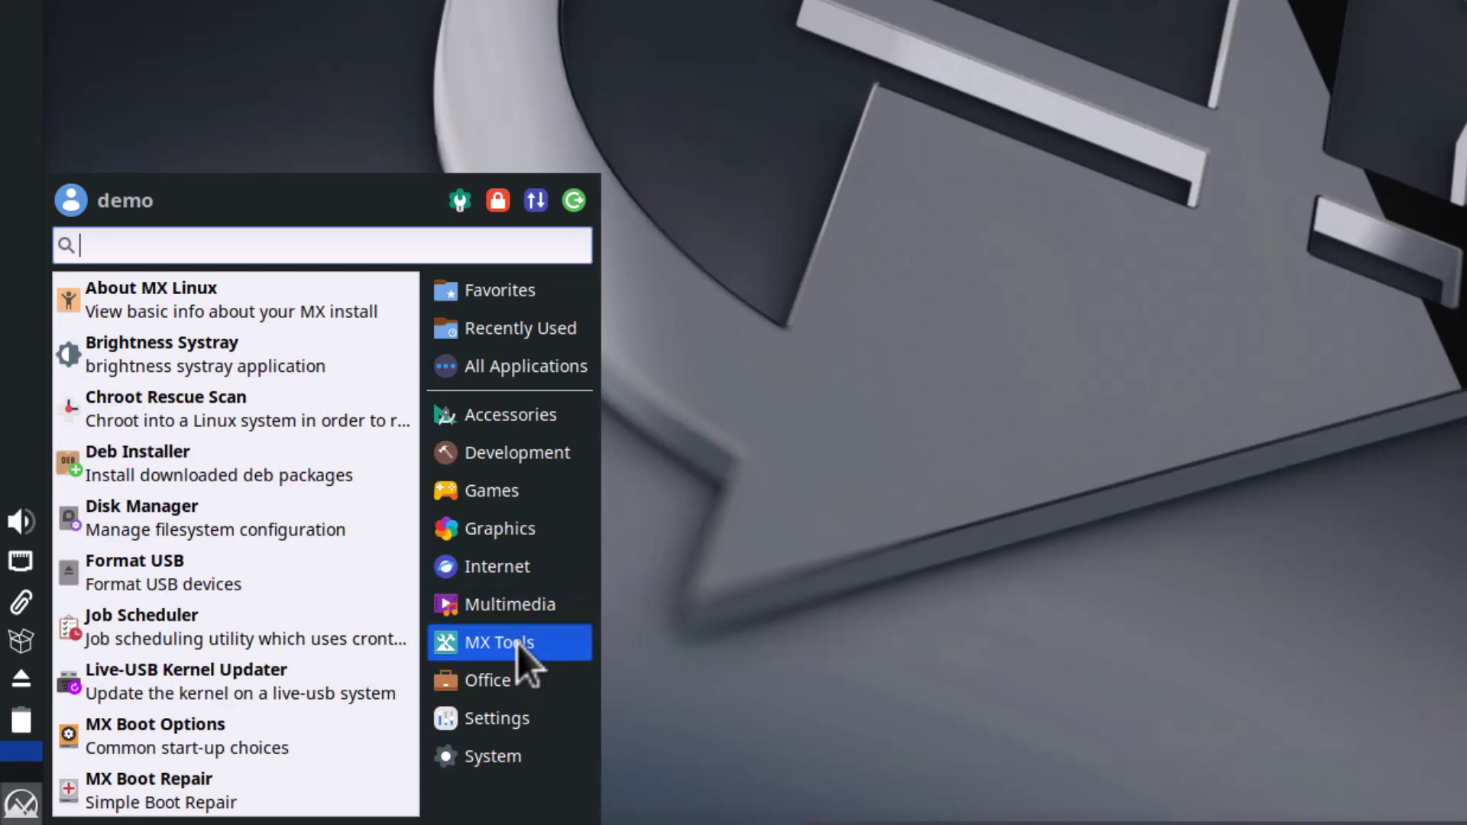
mouse_move(515, 683)
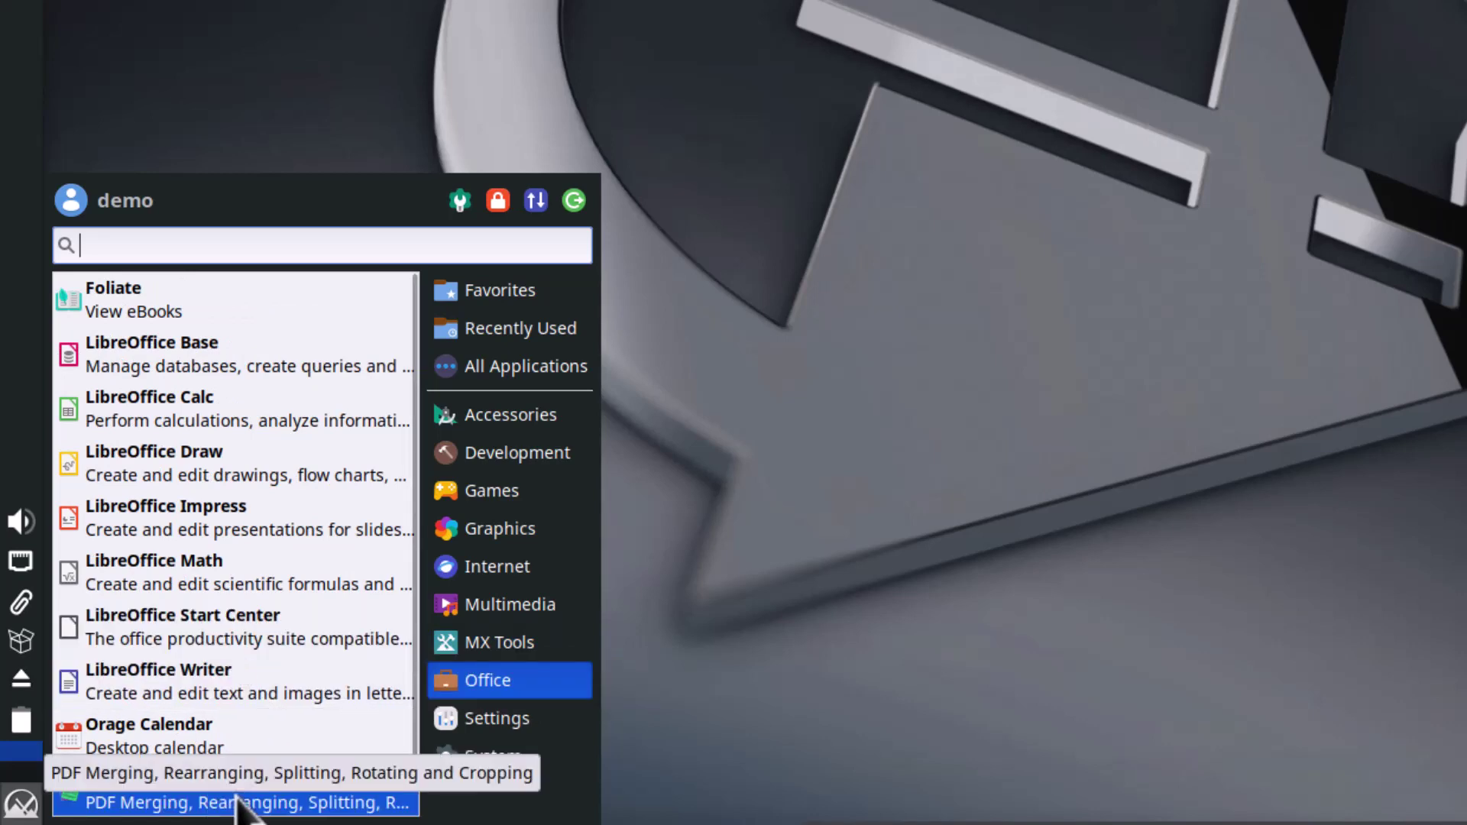
left_click(541, 723)
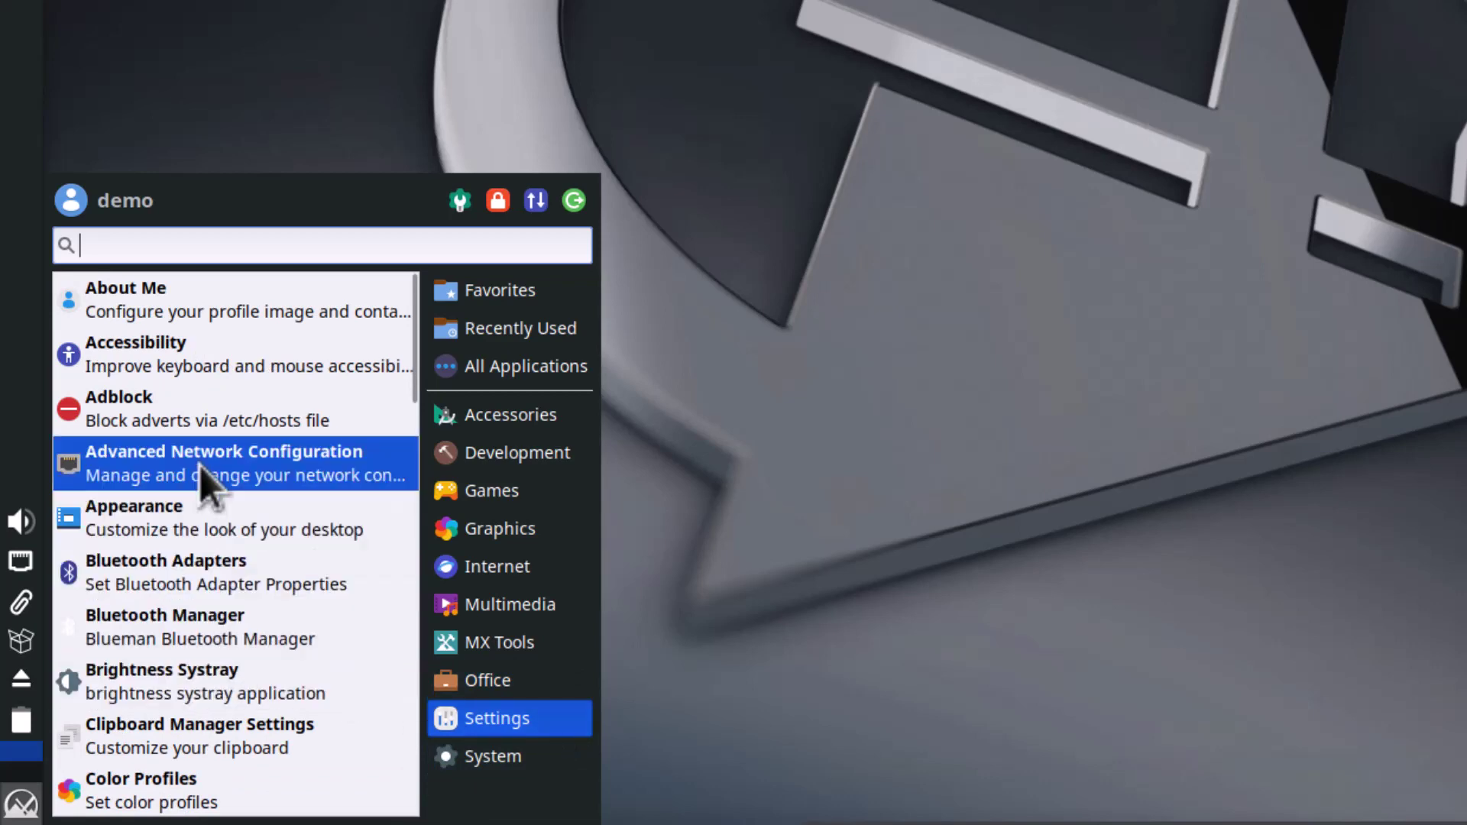
left_click(196, 521)
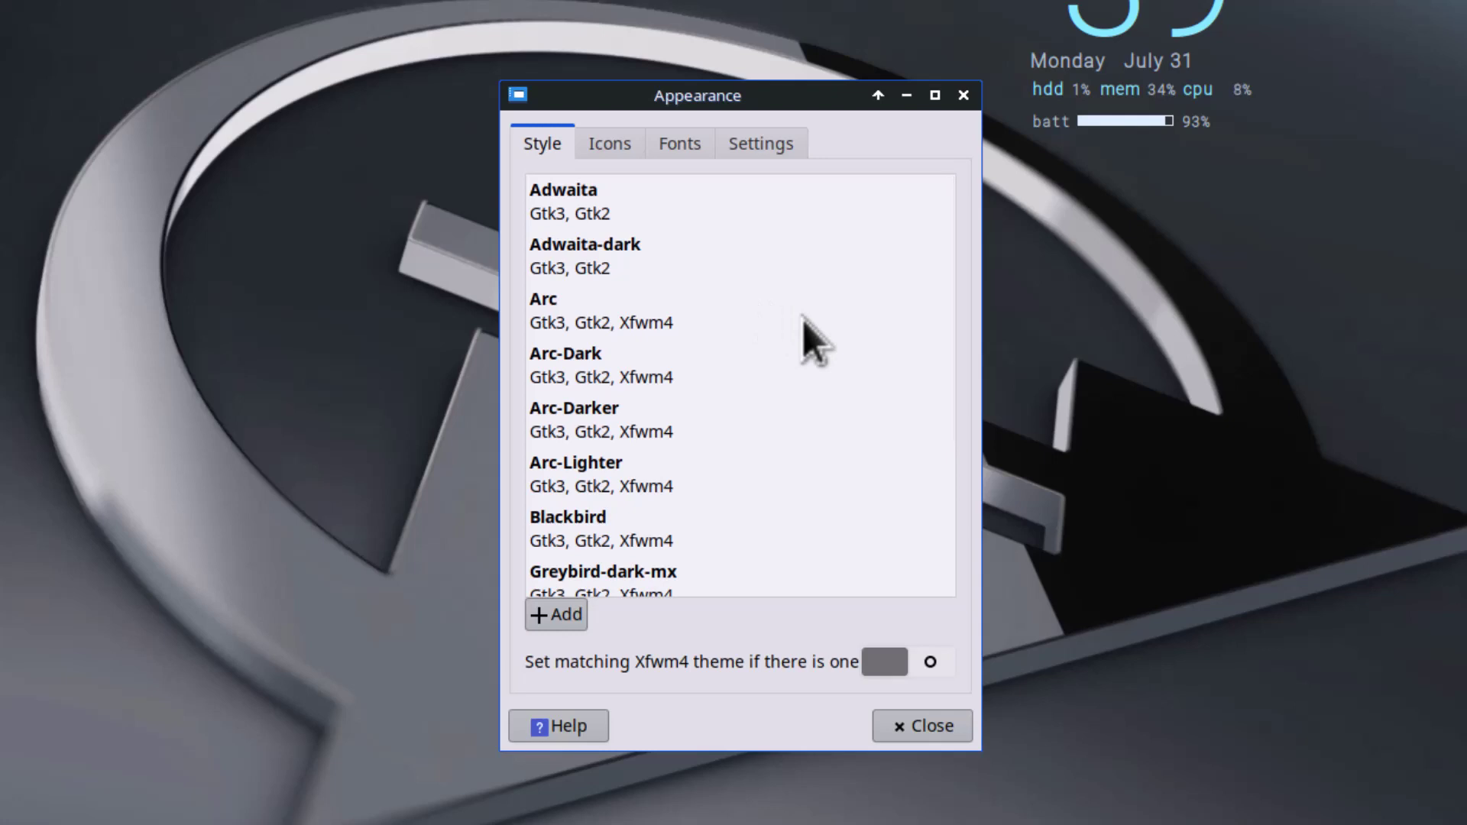
Step: Look through the Style, Icons, Fonts and Settings tabs of Appearance, then close the window
scroll(802, 320, "down", 5)
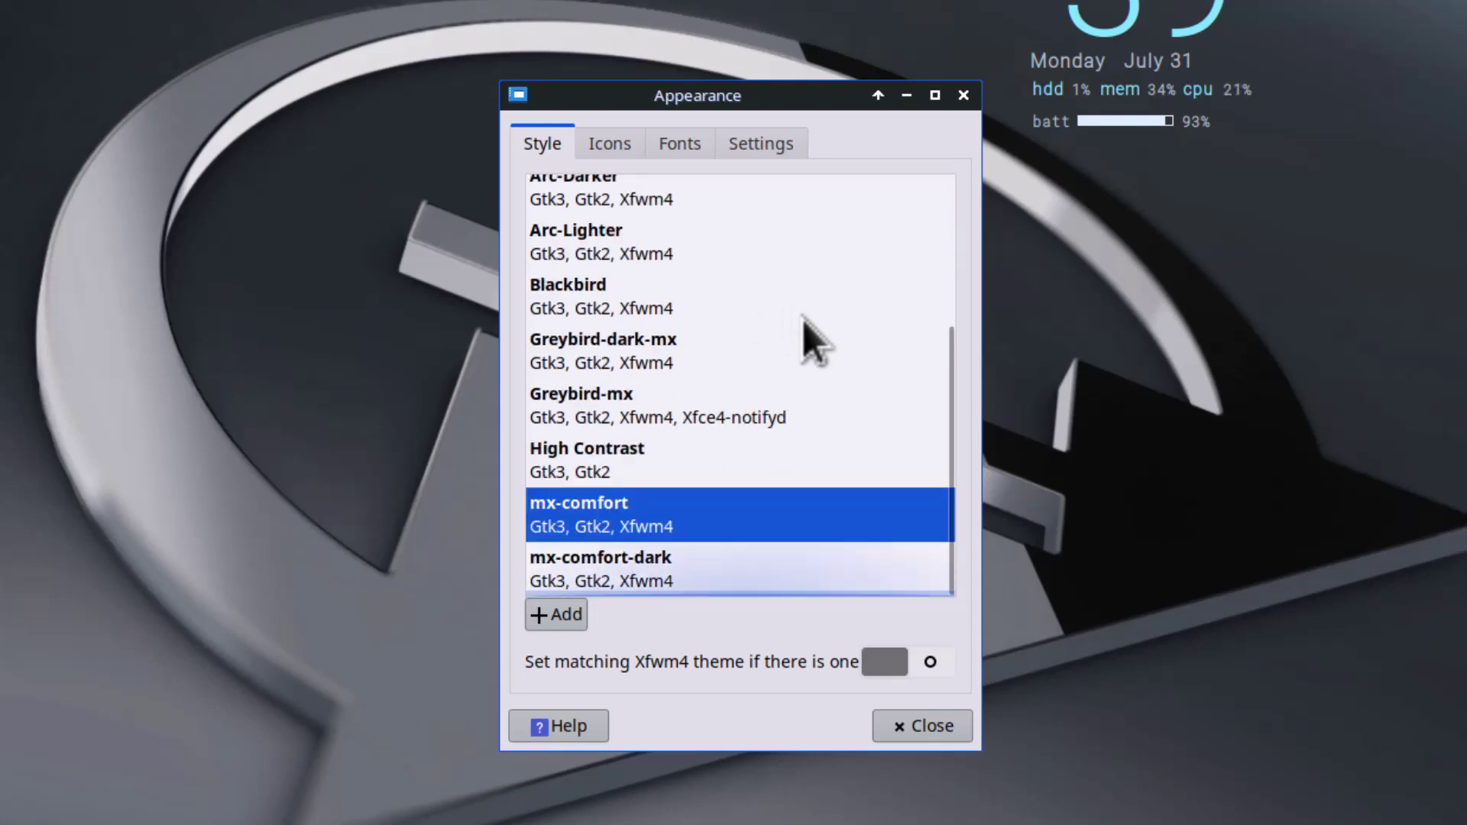
scroll(753, 489, "up", 5)
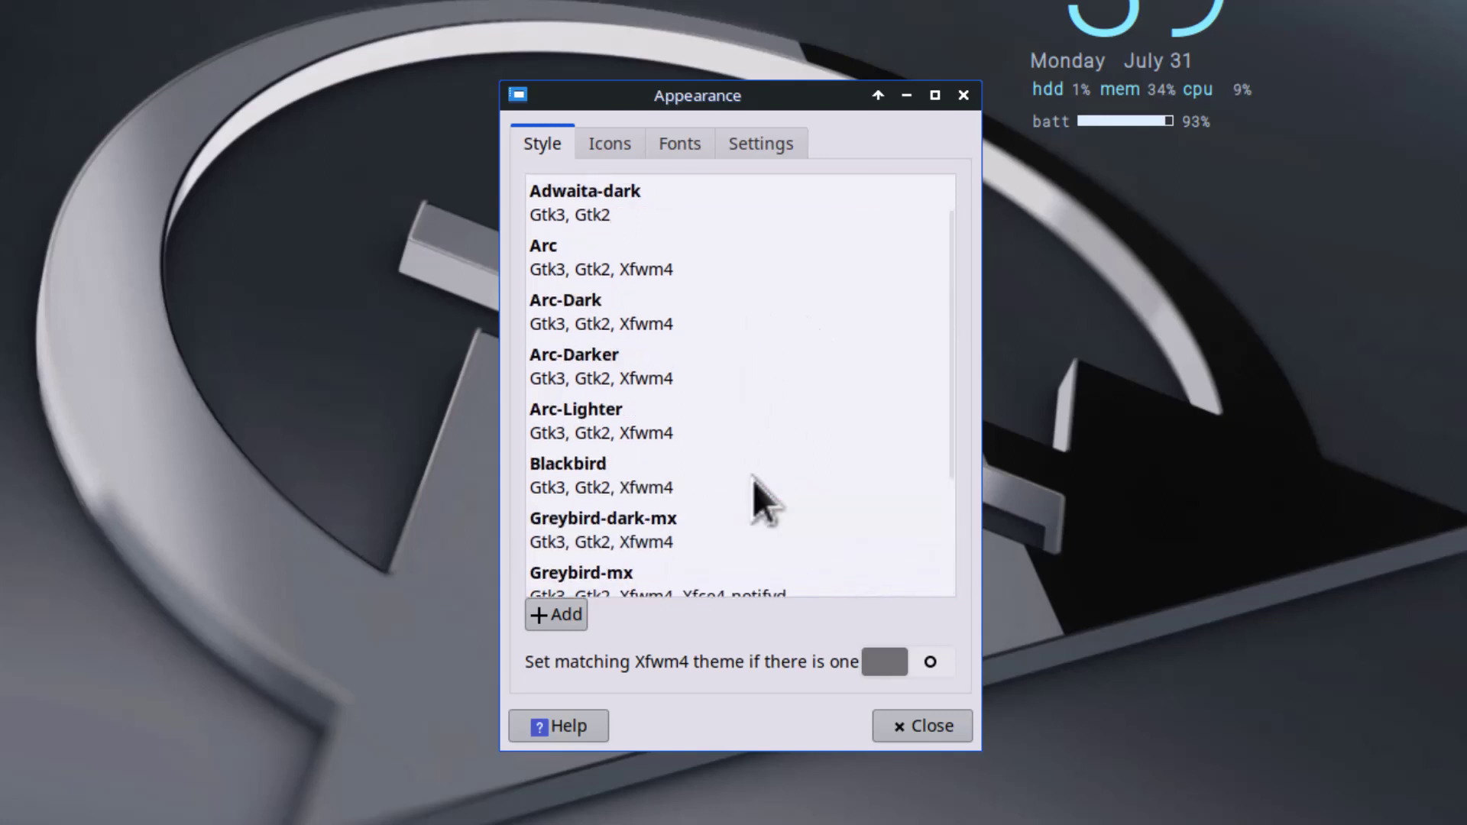
left_click(621, 141)
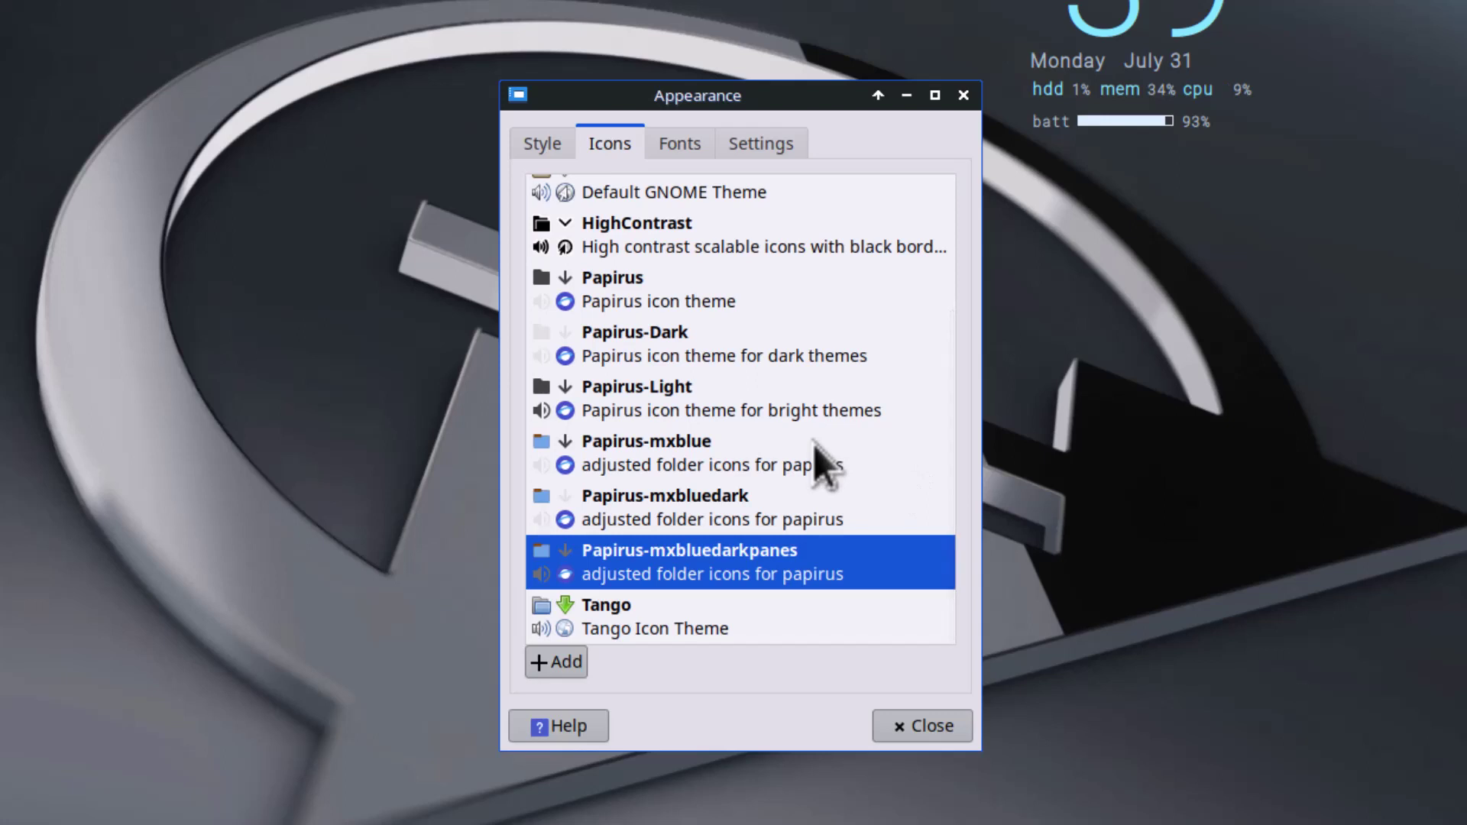
scroll(813, 445, "down", 2)
scroll(813, 445, "up", 4)
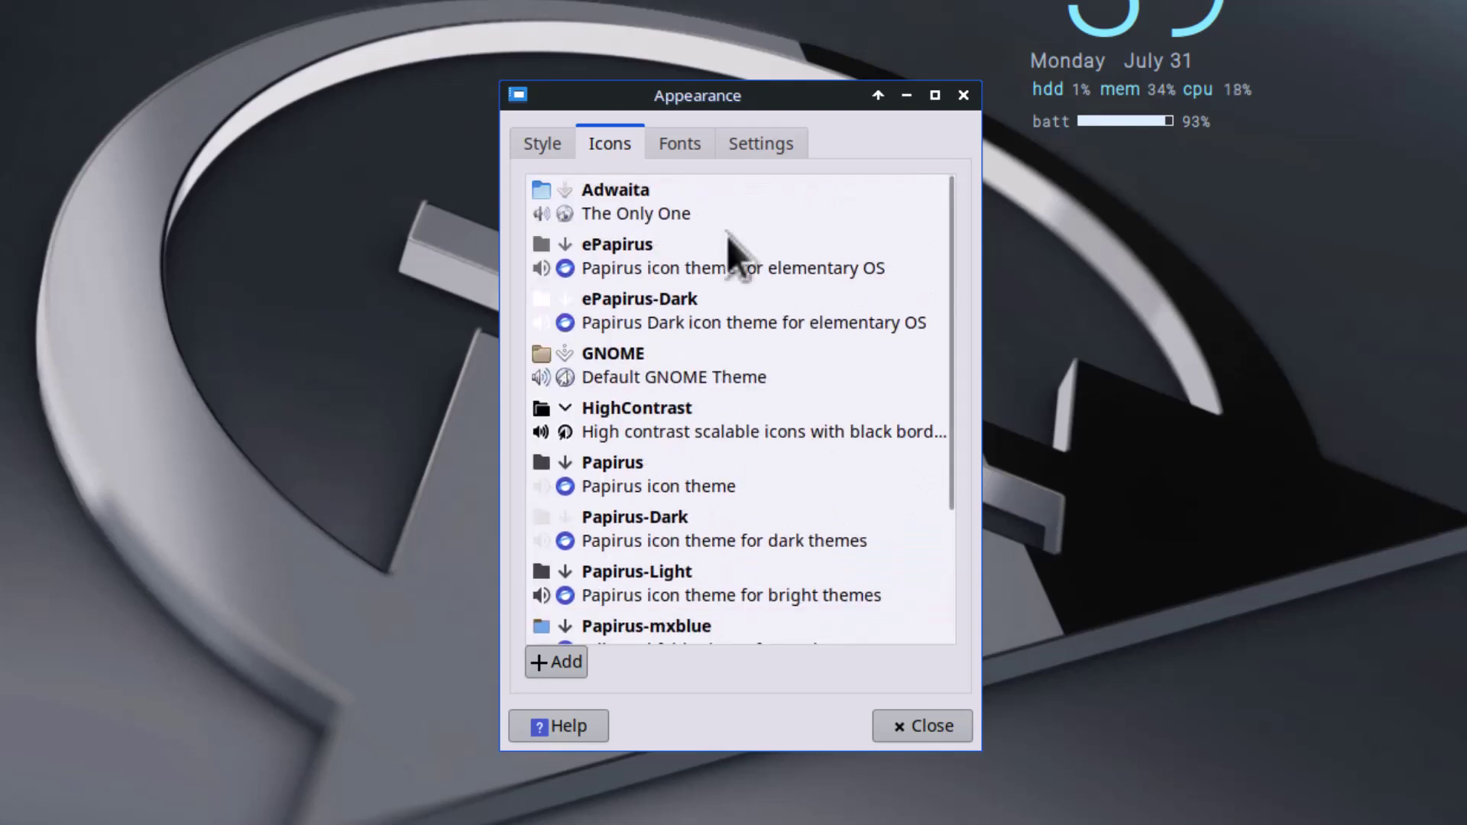
left_click(678, 144)
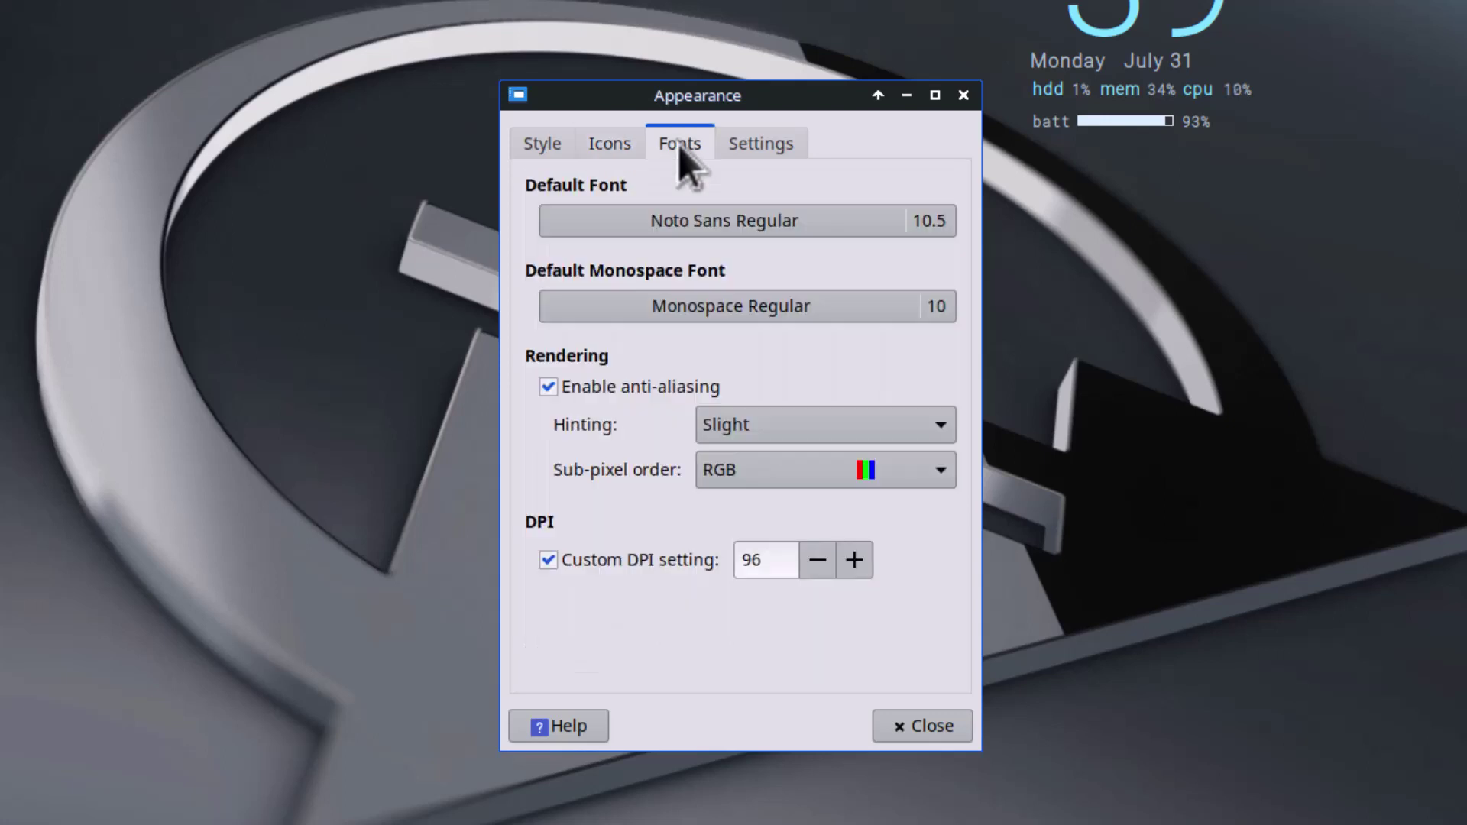
left_click(746, 145)
left_click(964, 96)
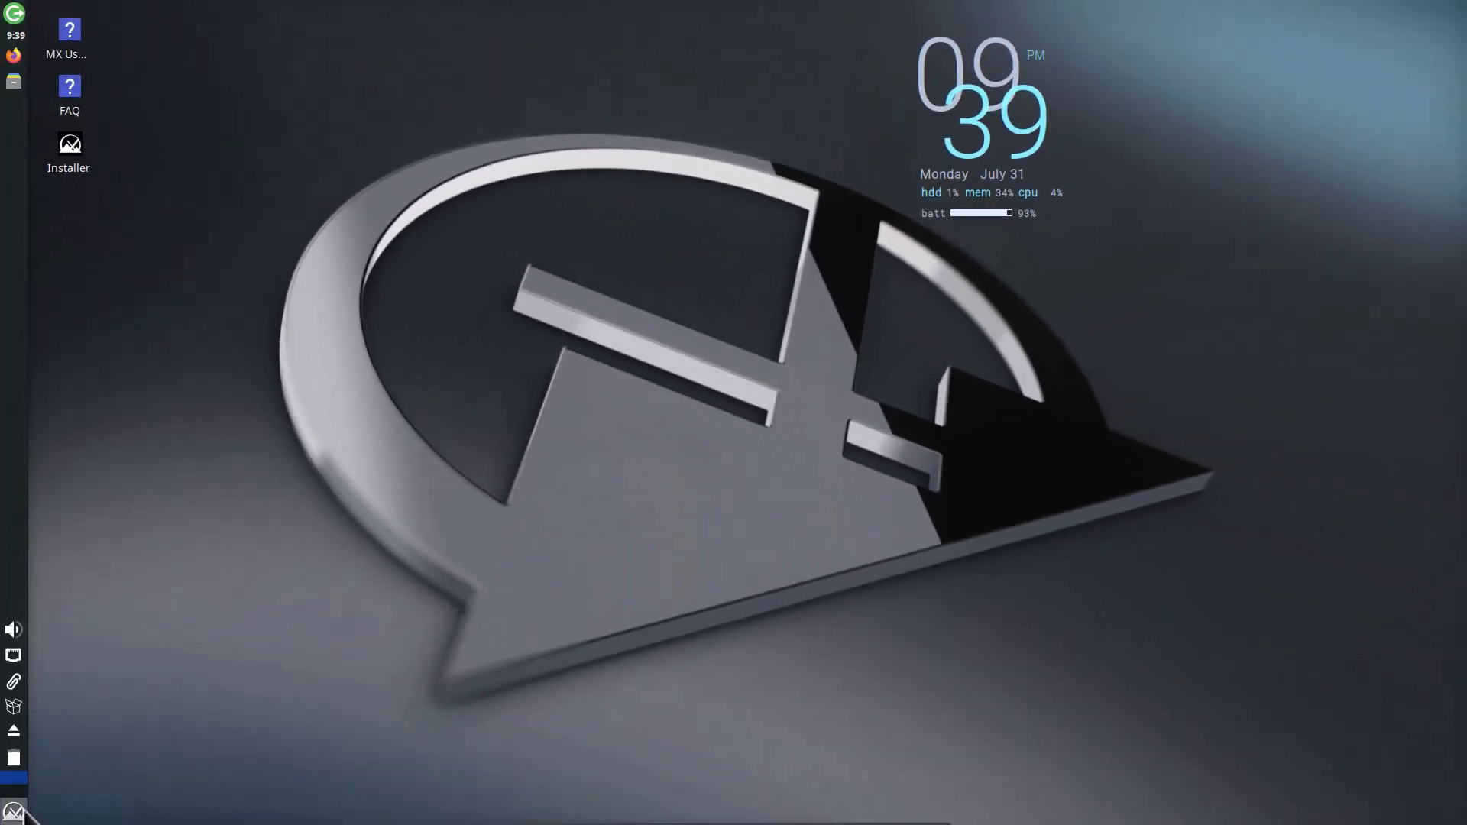
Step: Launch MX Tools from the application menu and maximize its window
left_click(19, 812)
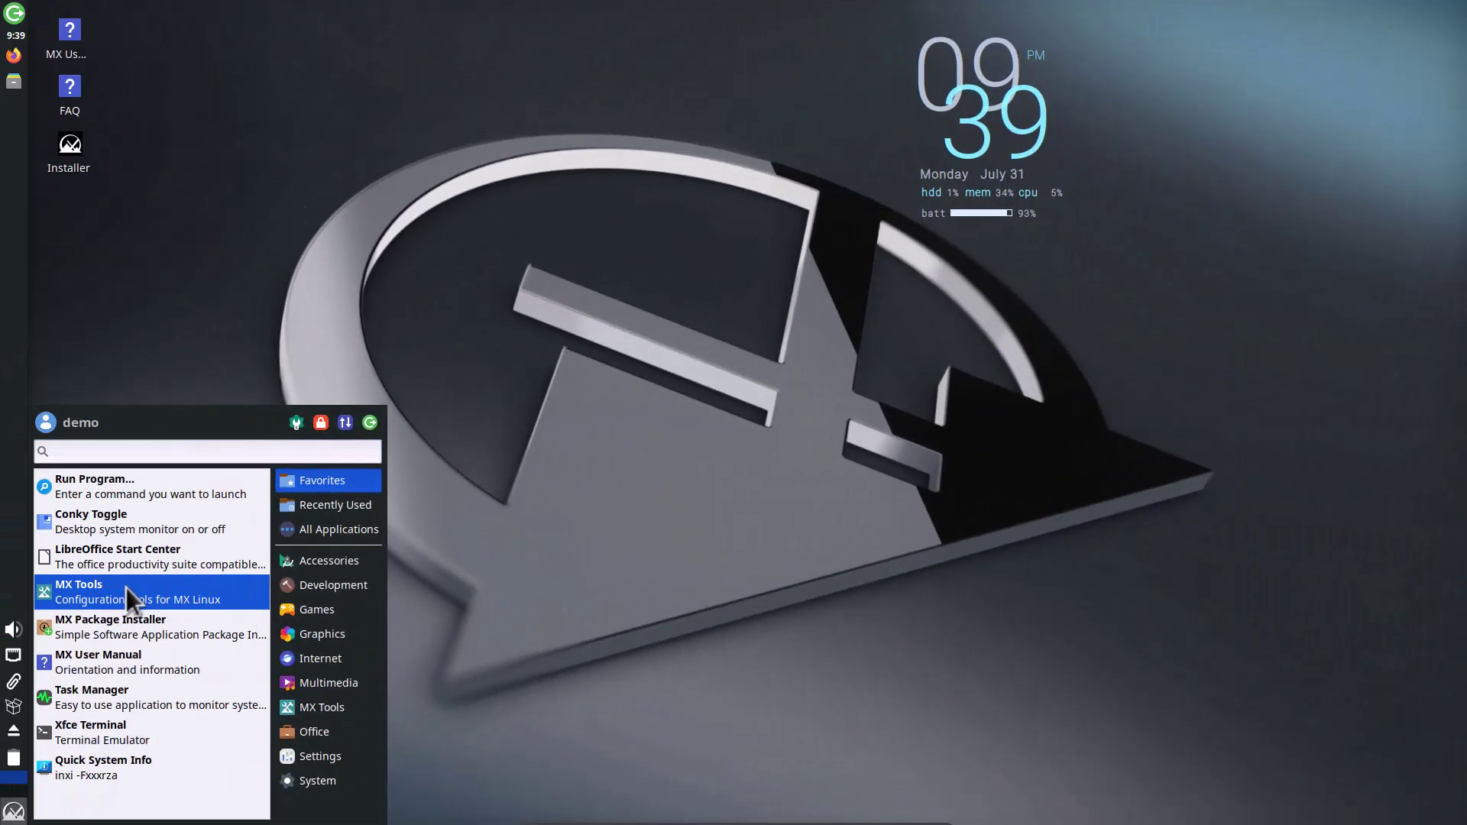
left_click(126, 588)
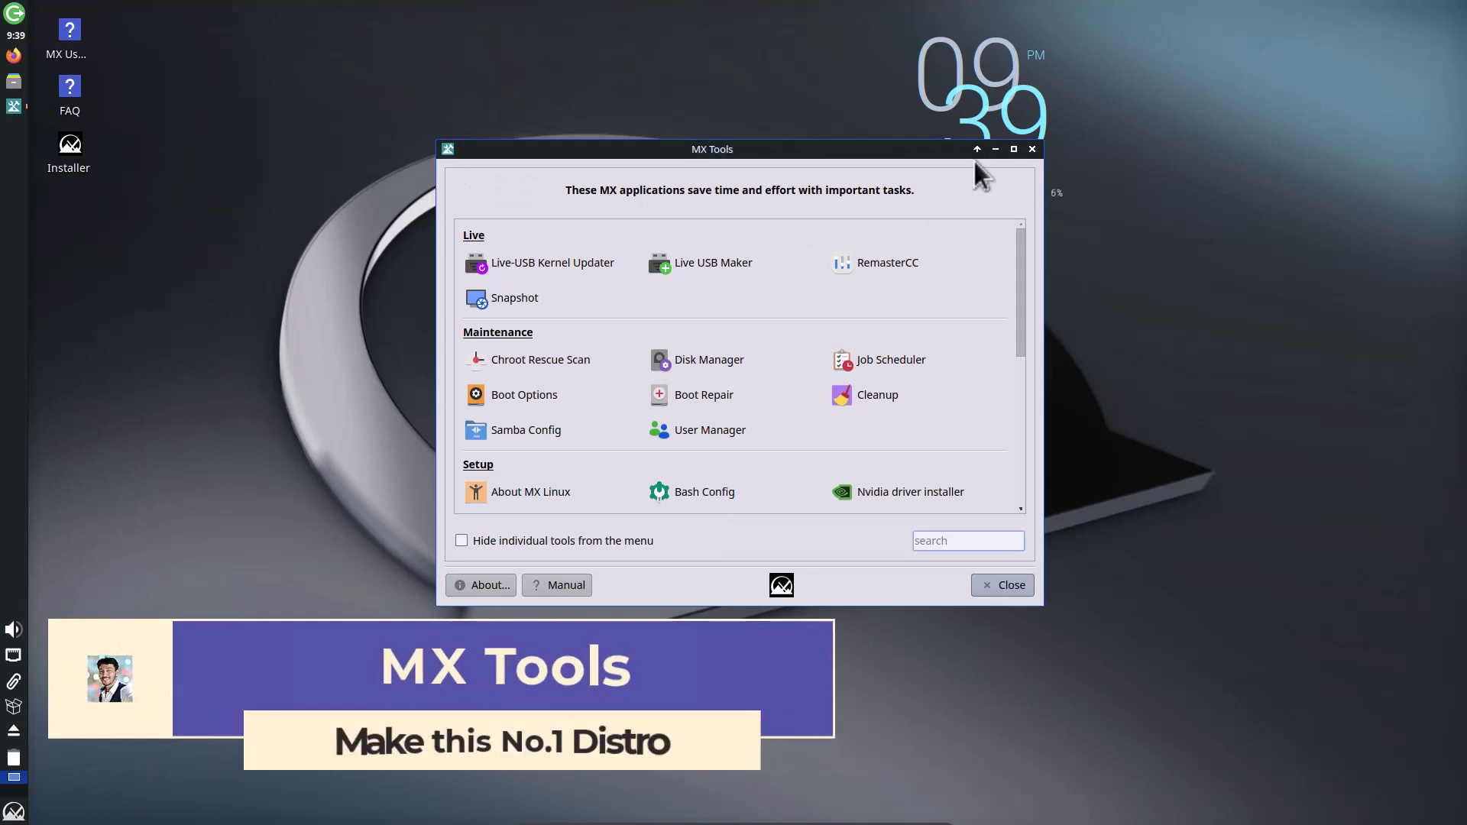
left_click(1012, 149)
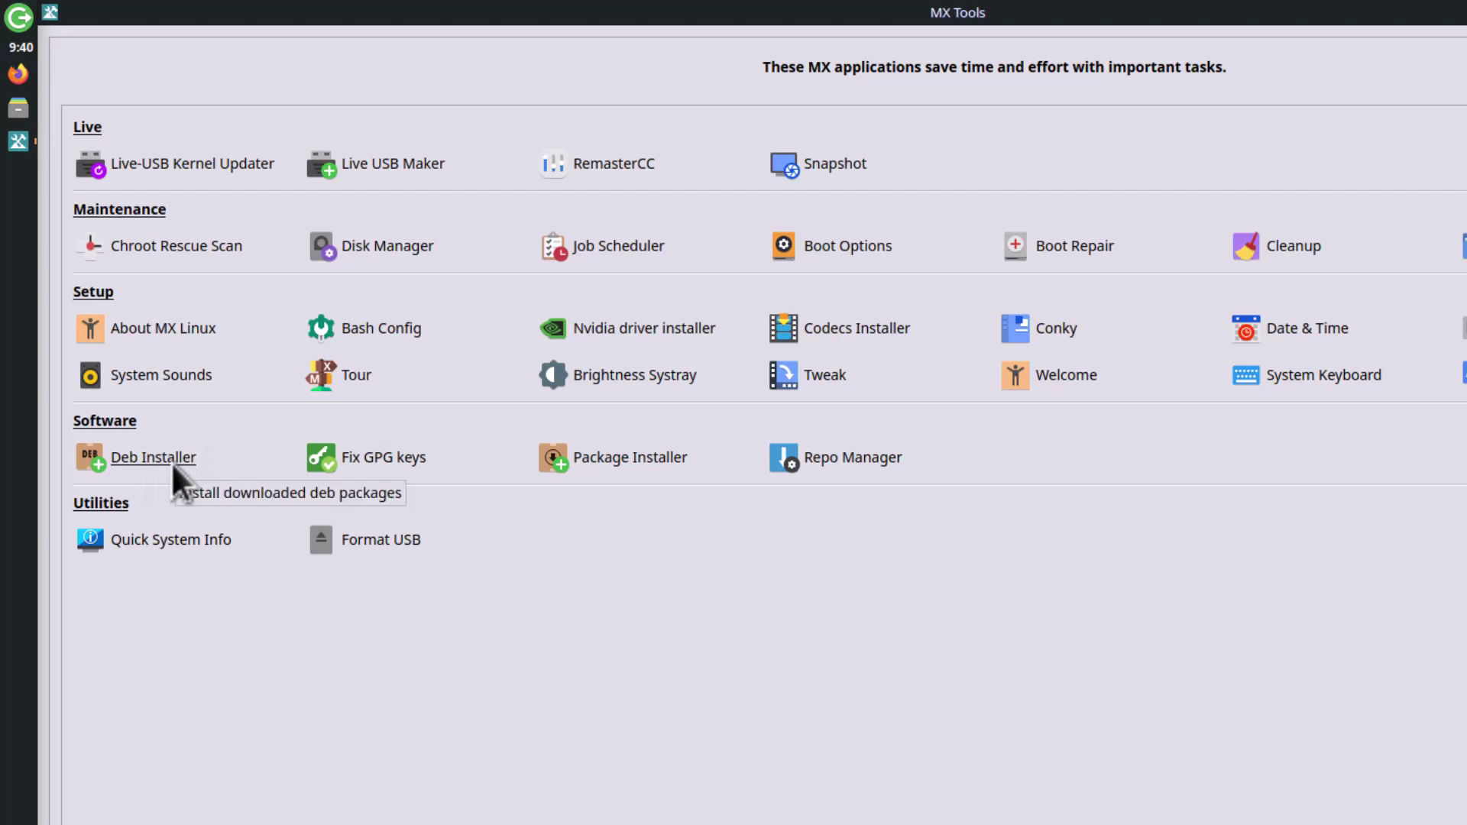
Step: Start Package Installer from MX Tools, authenticate with the admin password, and maximize it
left_click(622, 458)
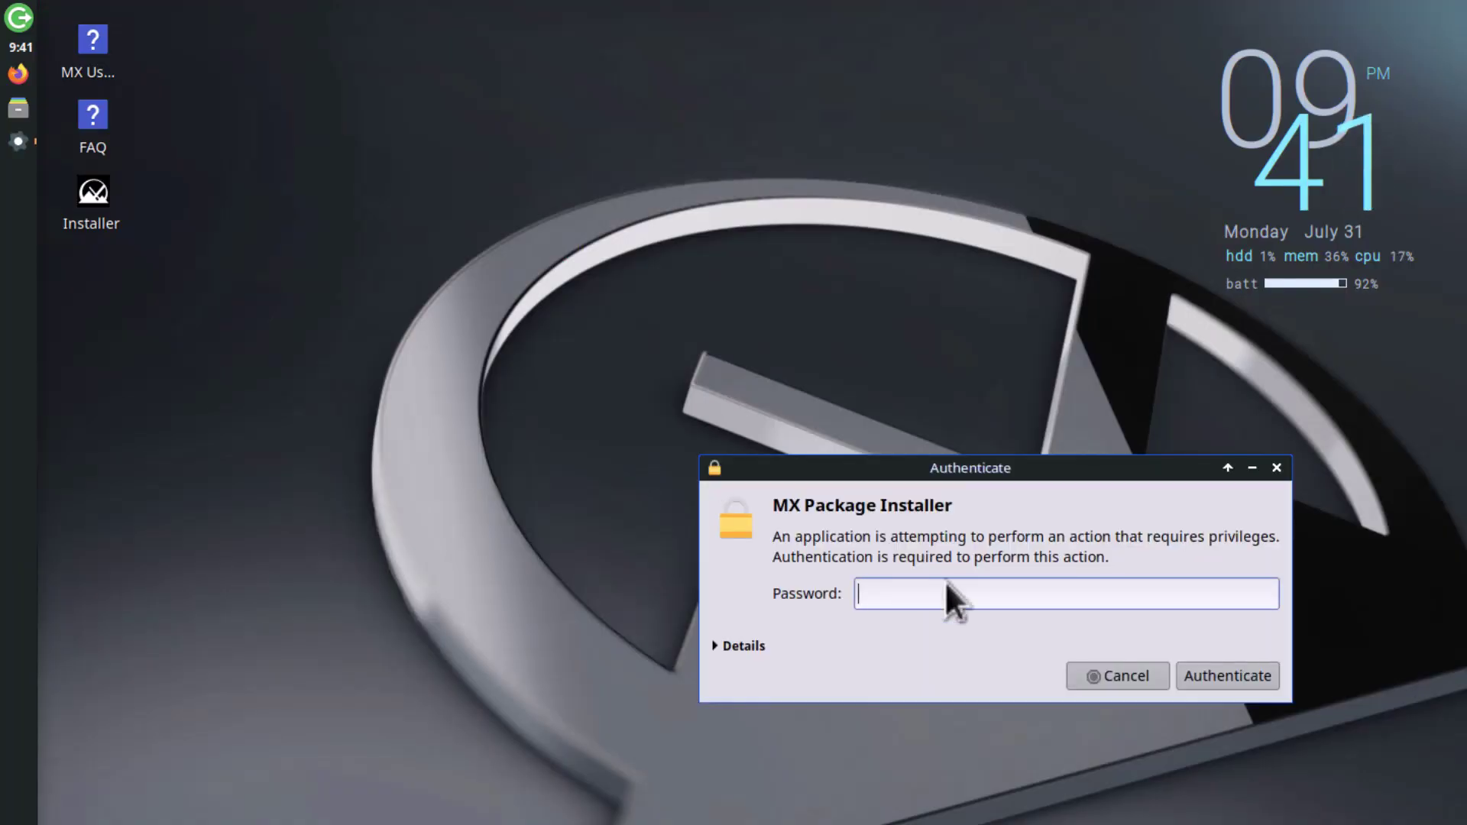
type("••••")
key("Return")
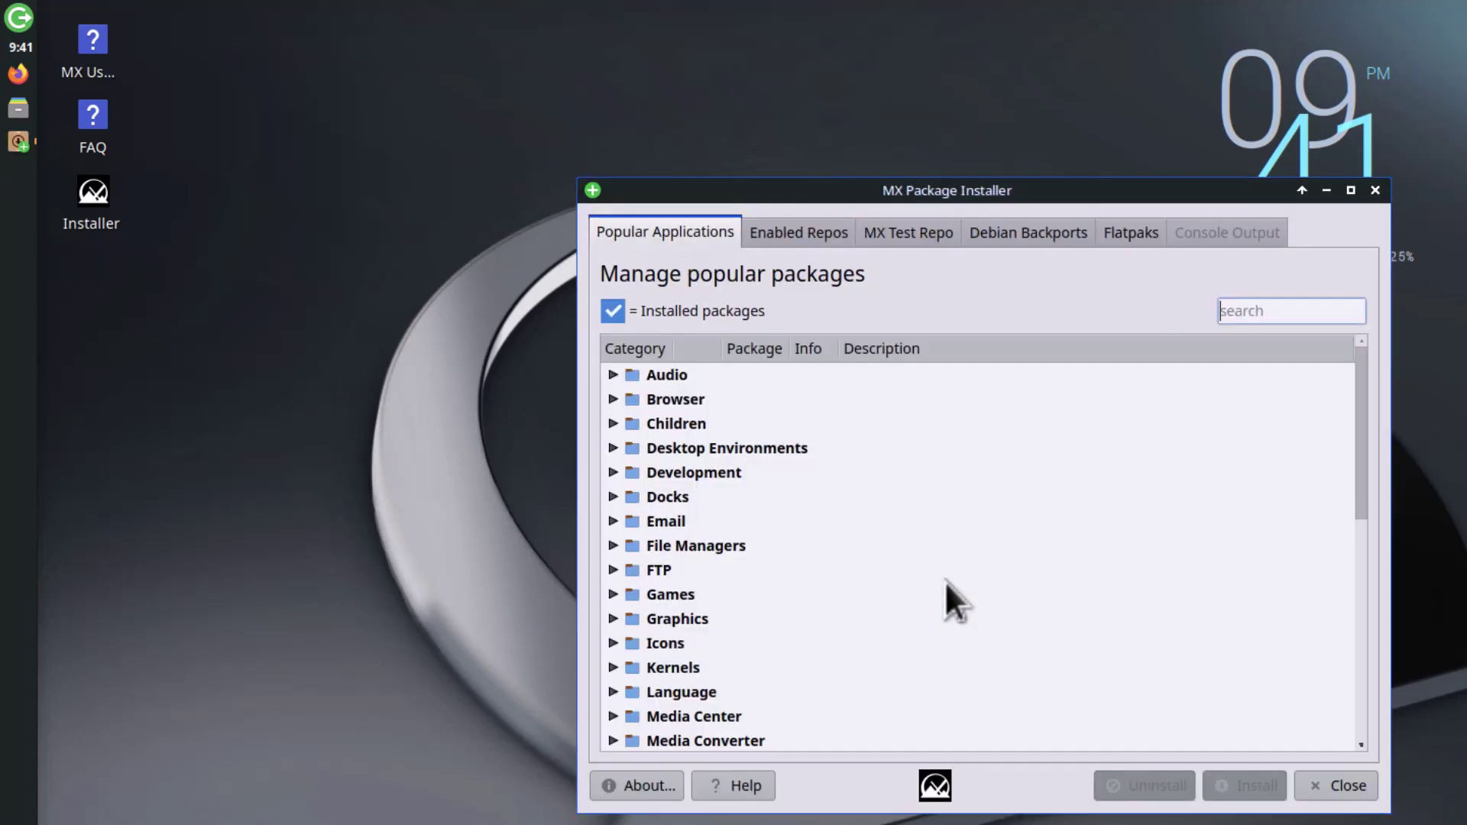
left_click(1348, 190)
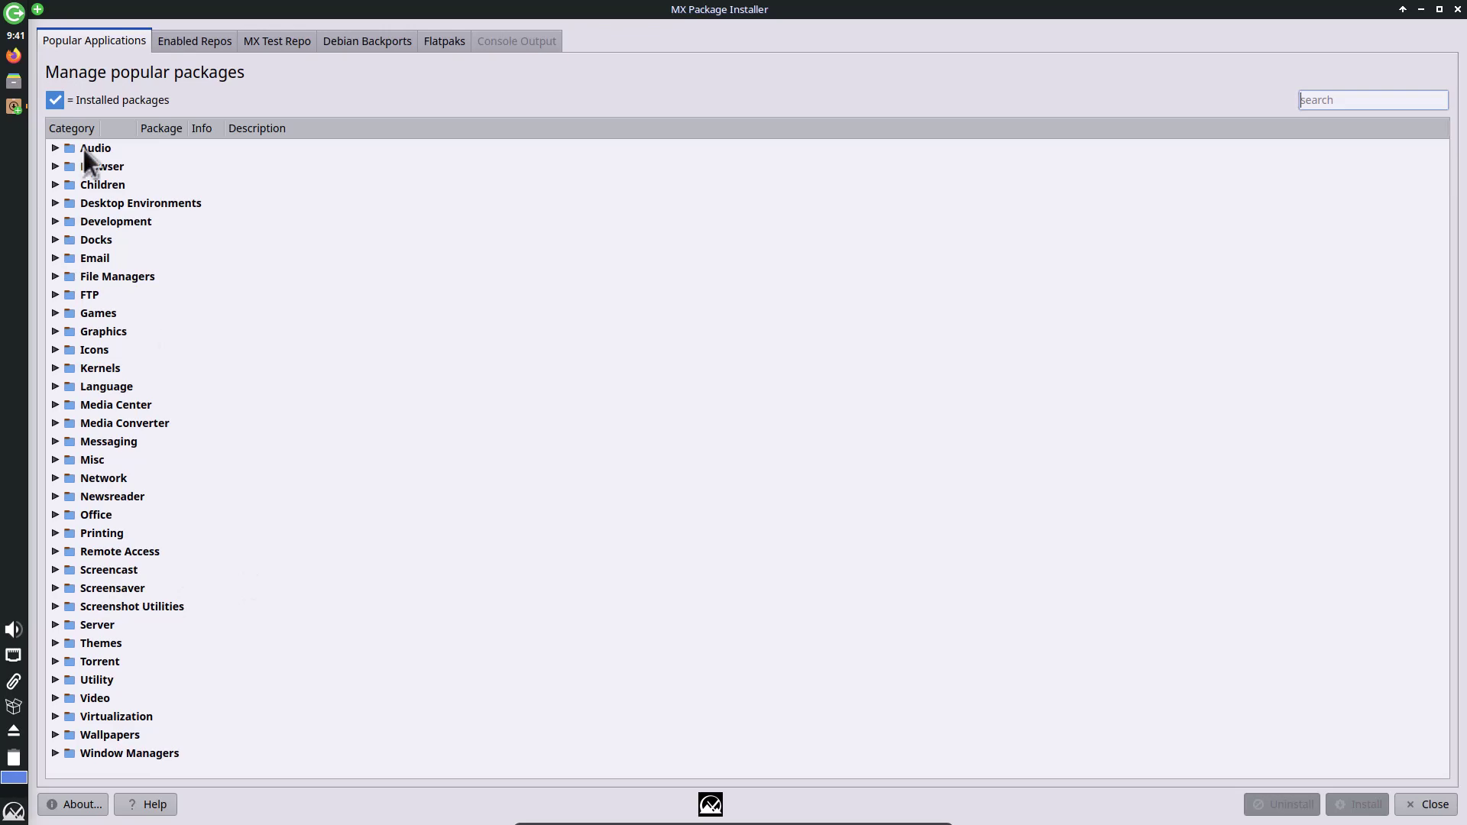
left_click(53, 148)
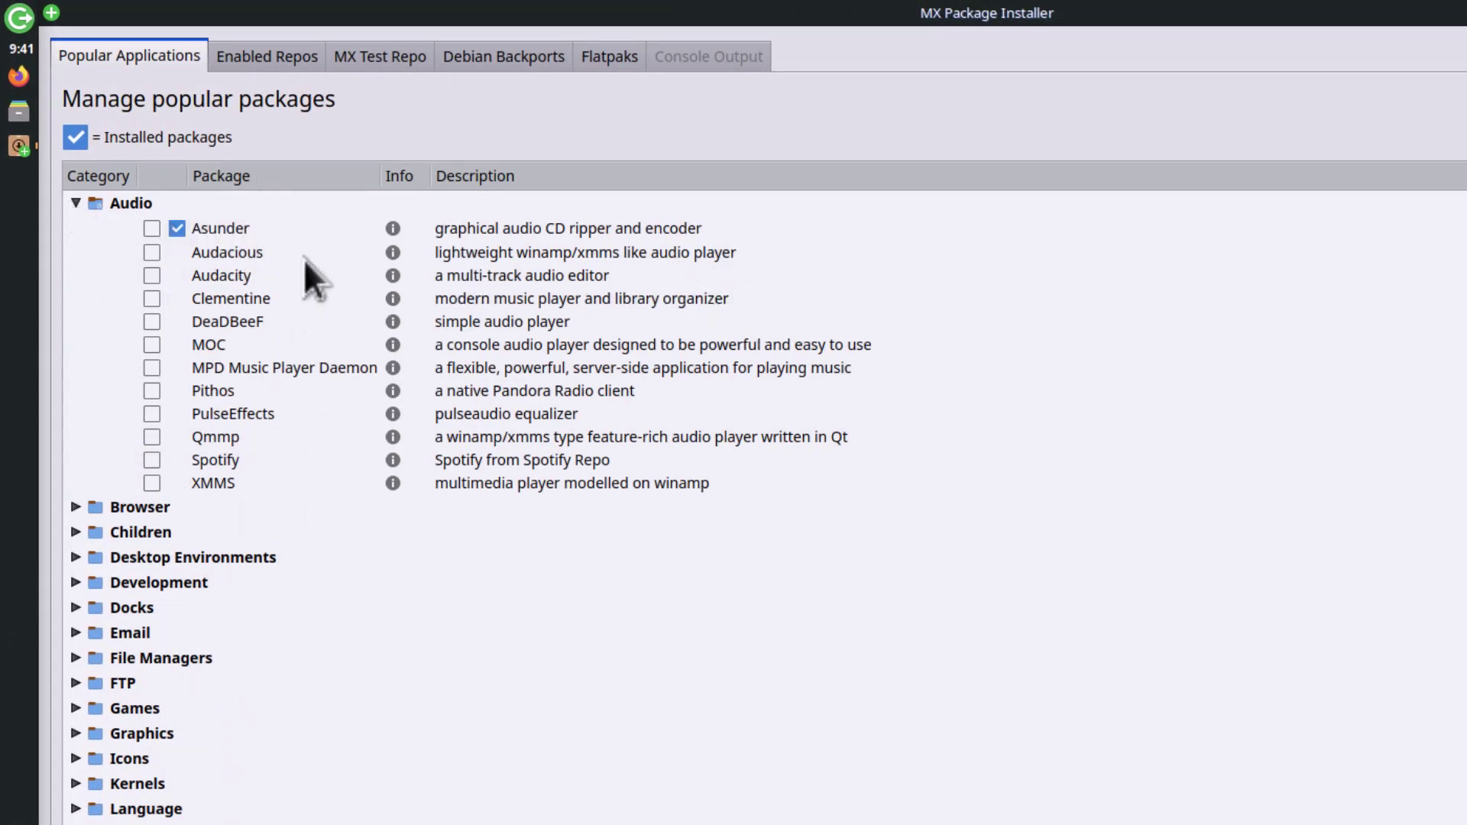
left_click(76, 204)
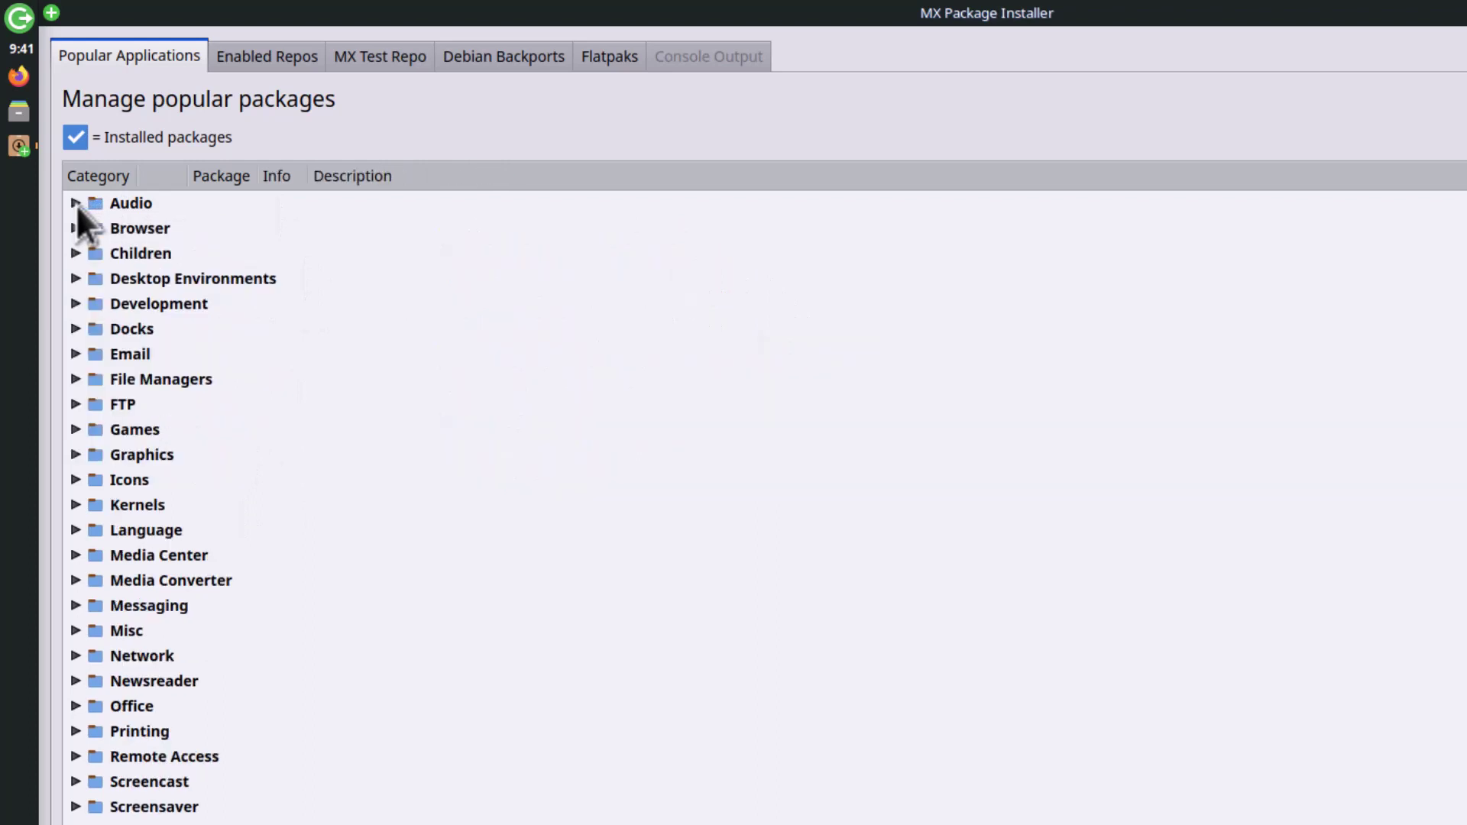
left_click(76, 228)
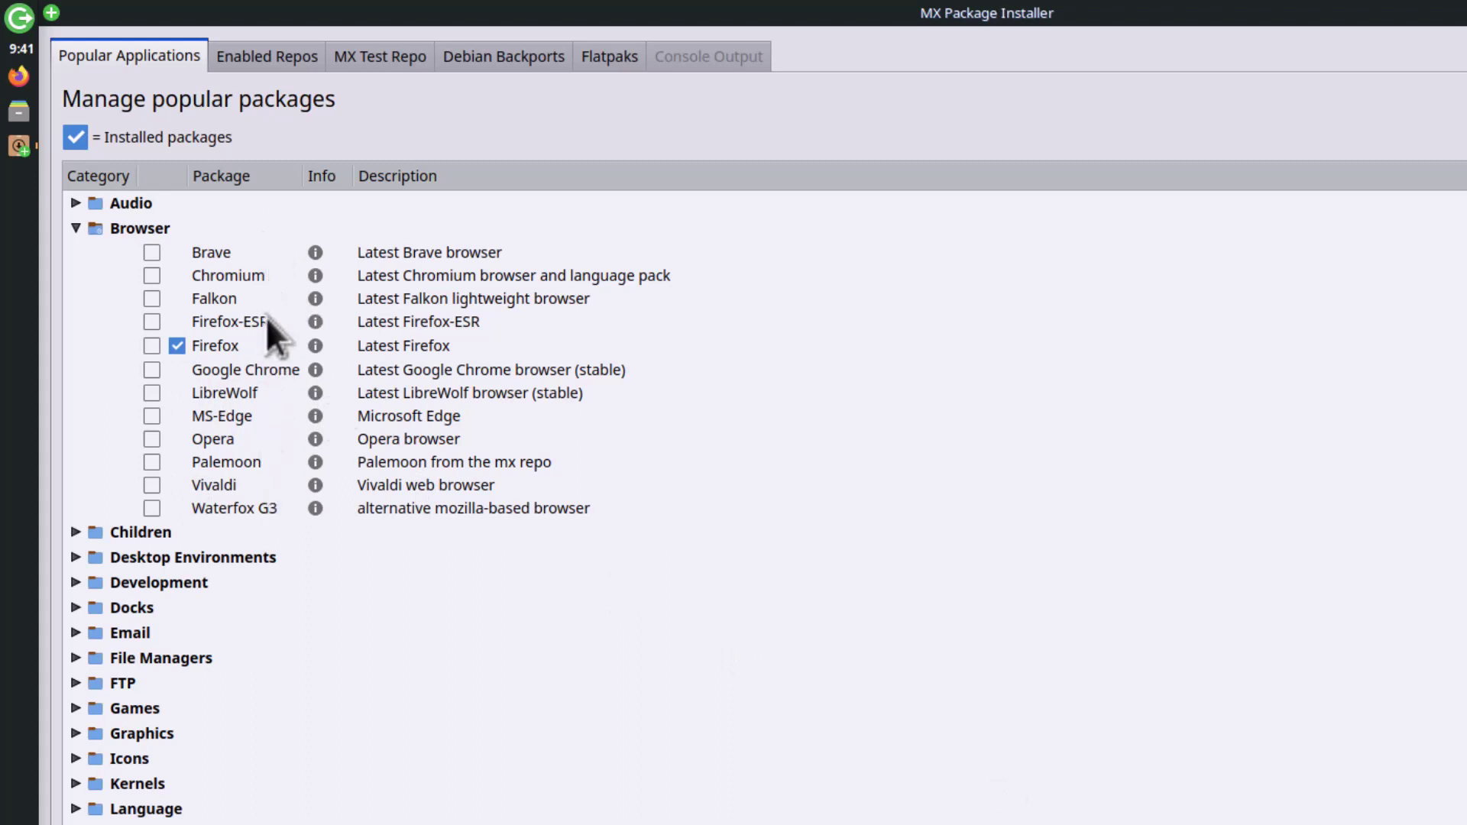
left_click(239, 438)
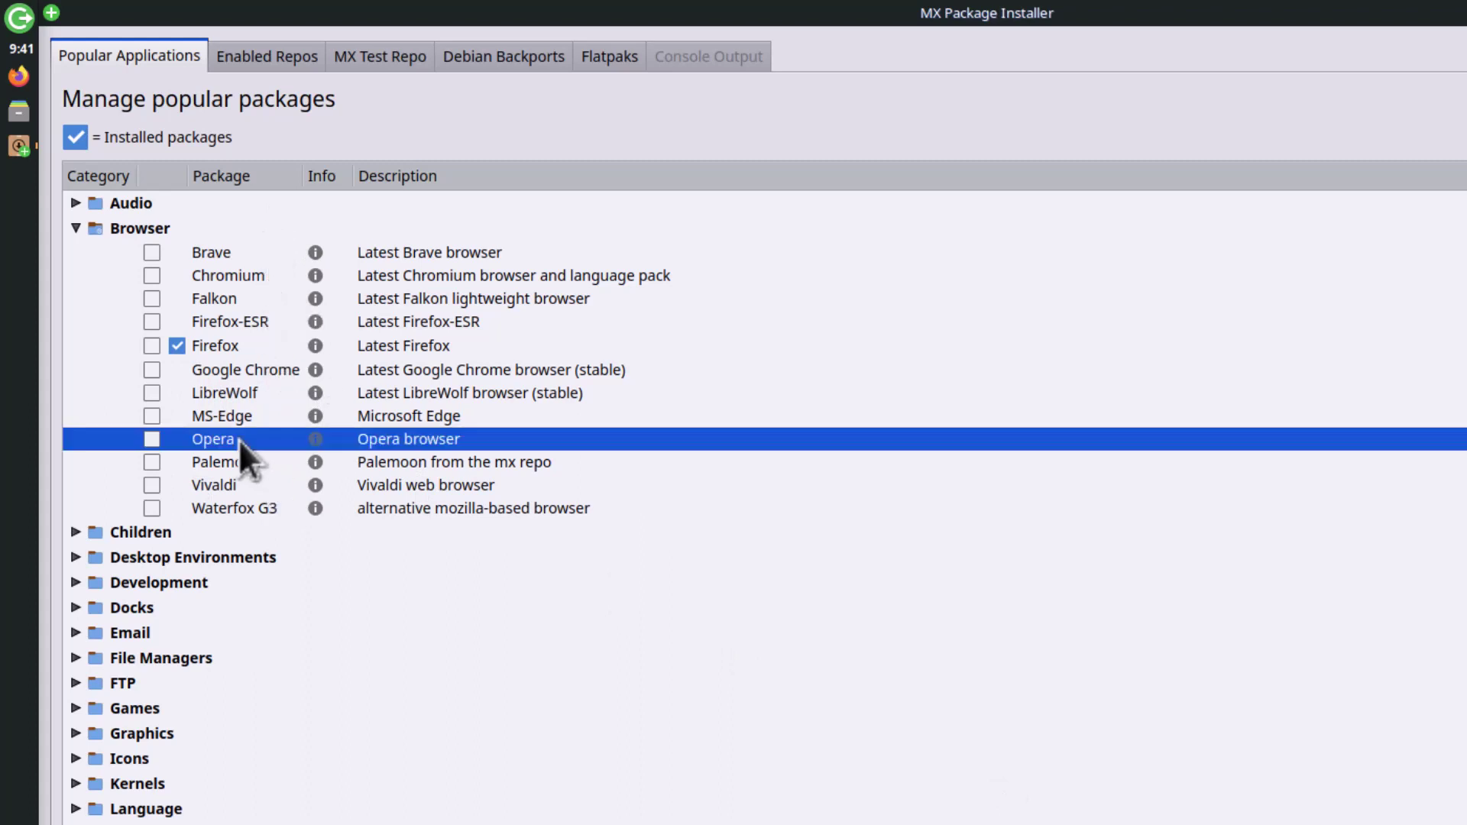
left_click(268, 417)
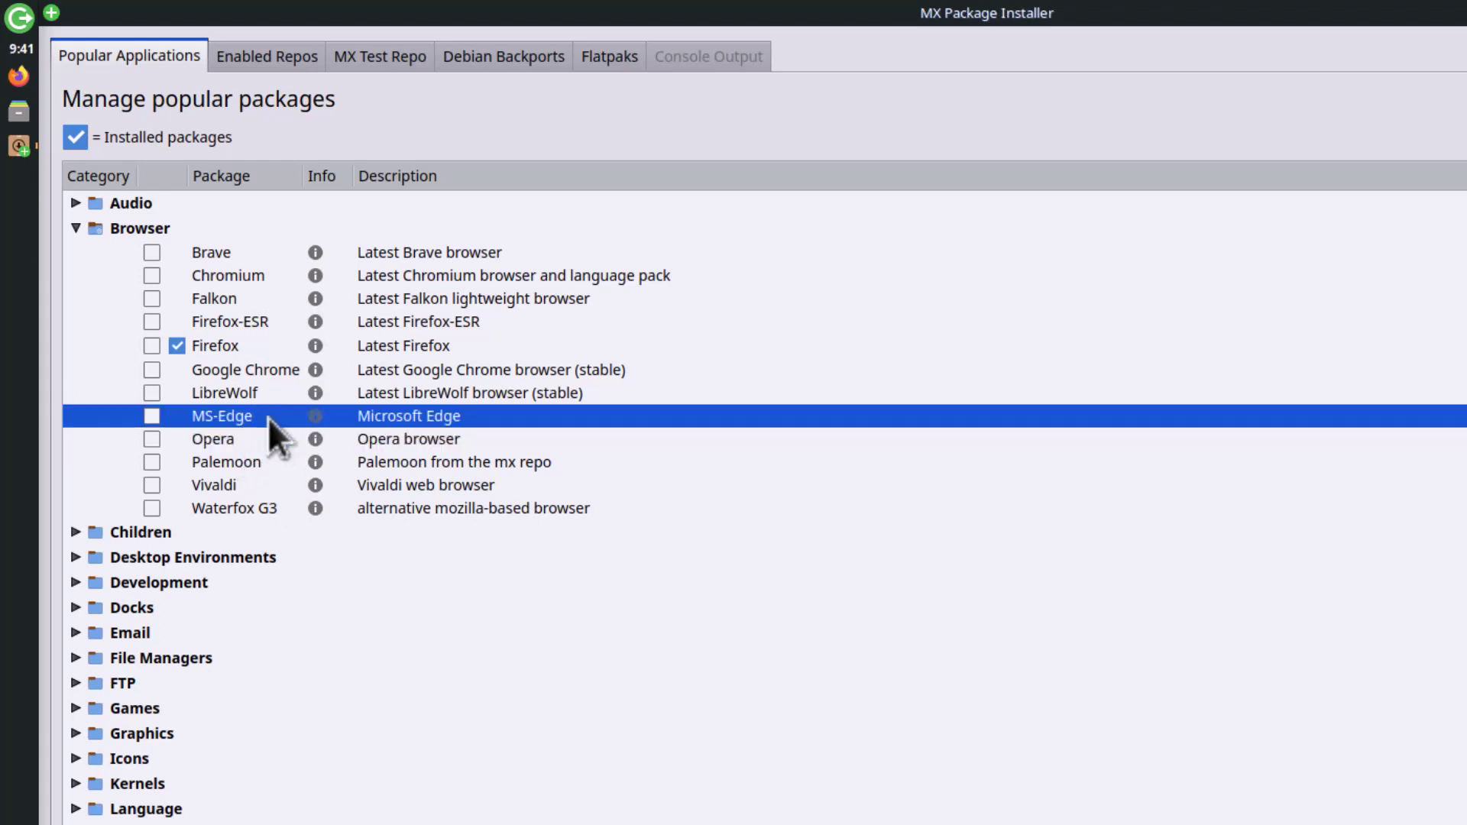
left_click(258, 287)
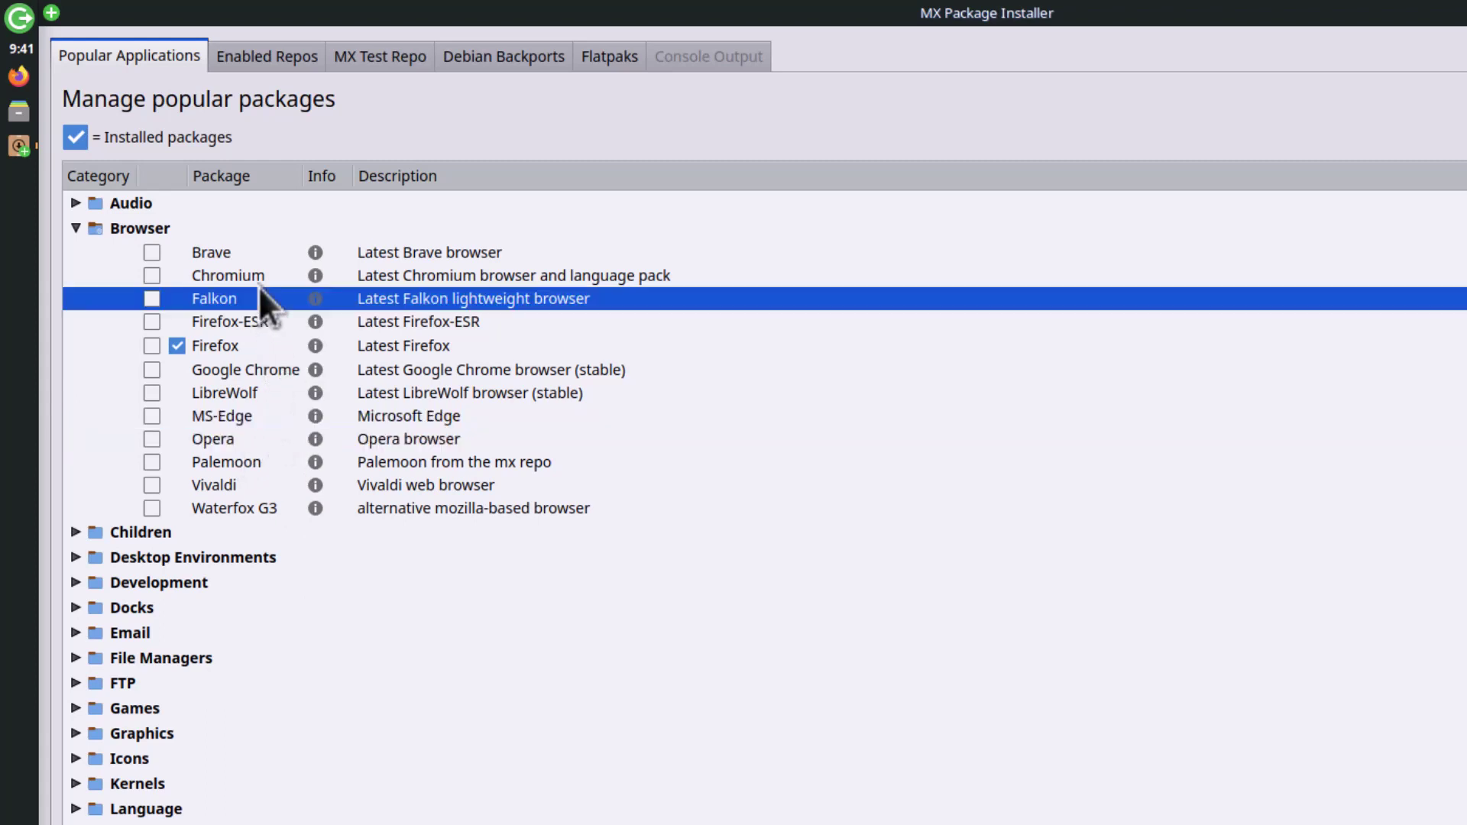
left_click(246, 253)
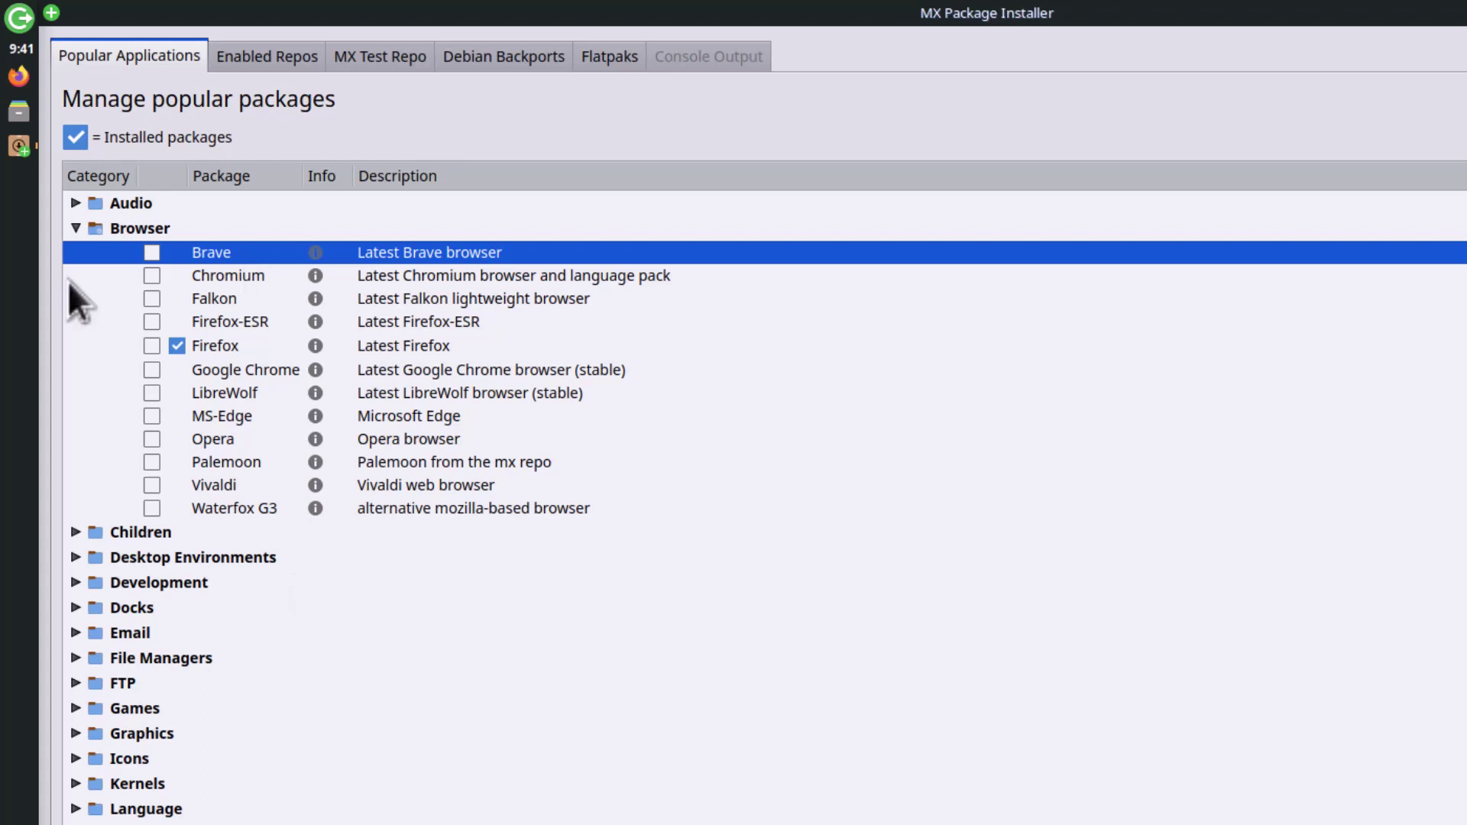
left_click(76, 230)
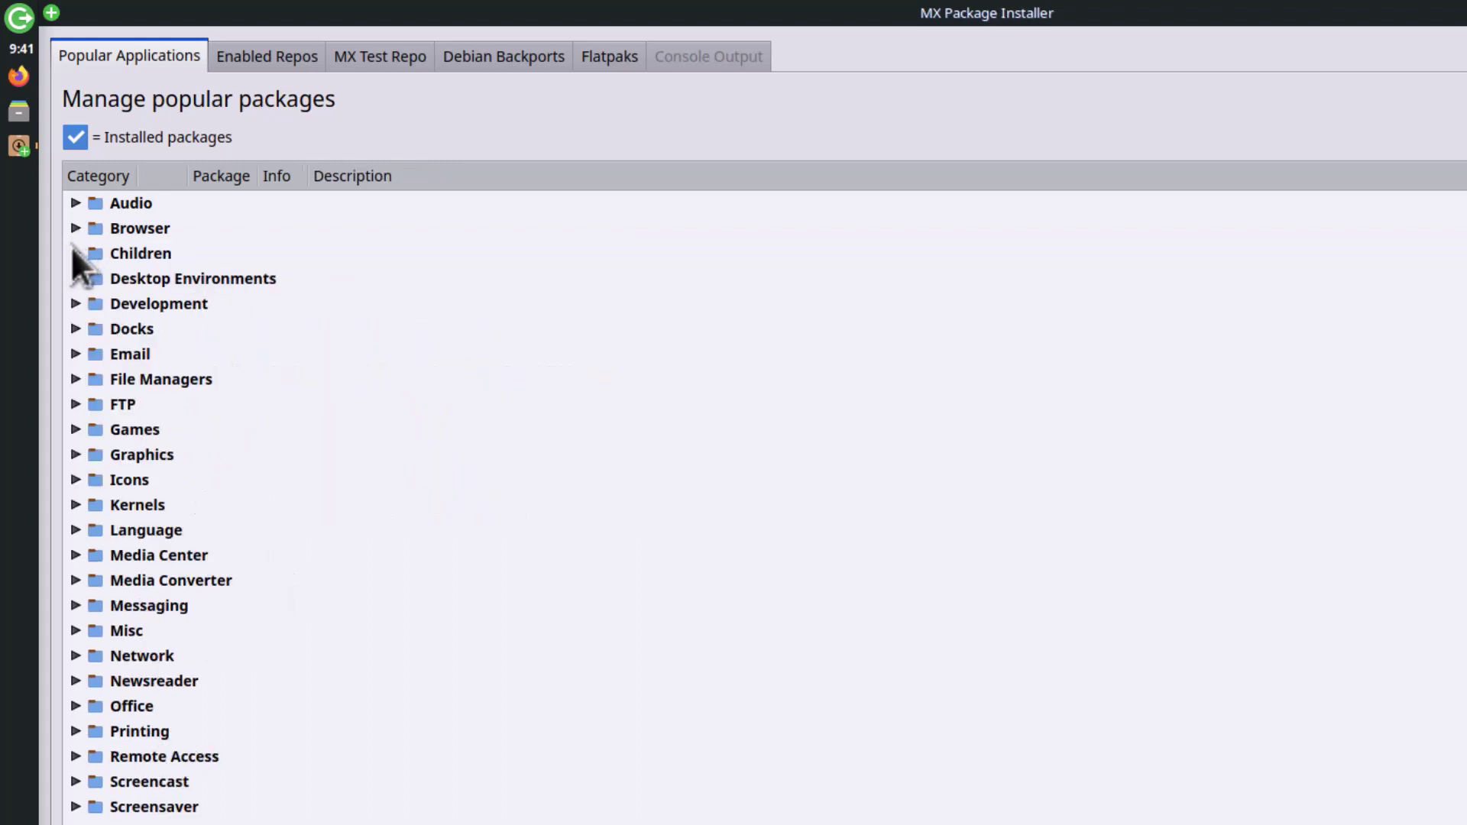
left_click(76, 253)
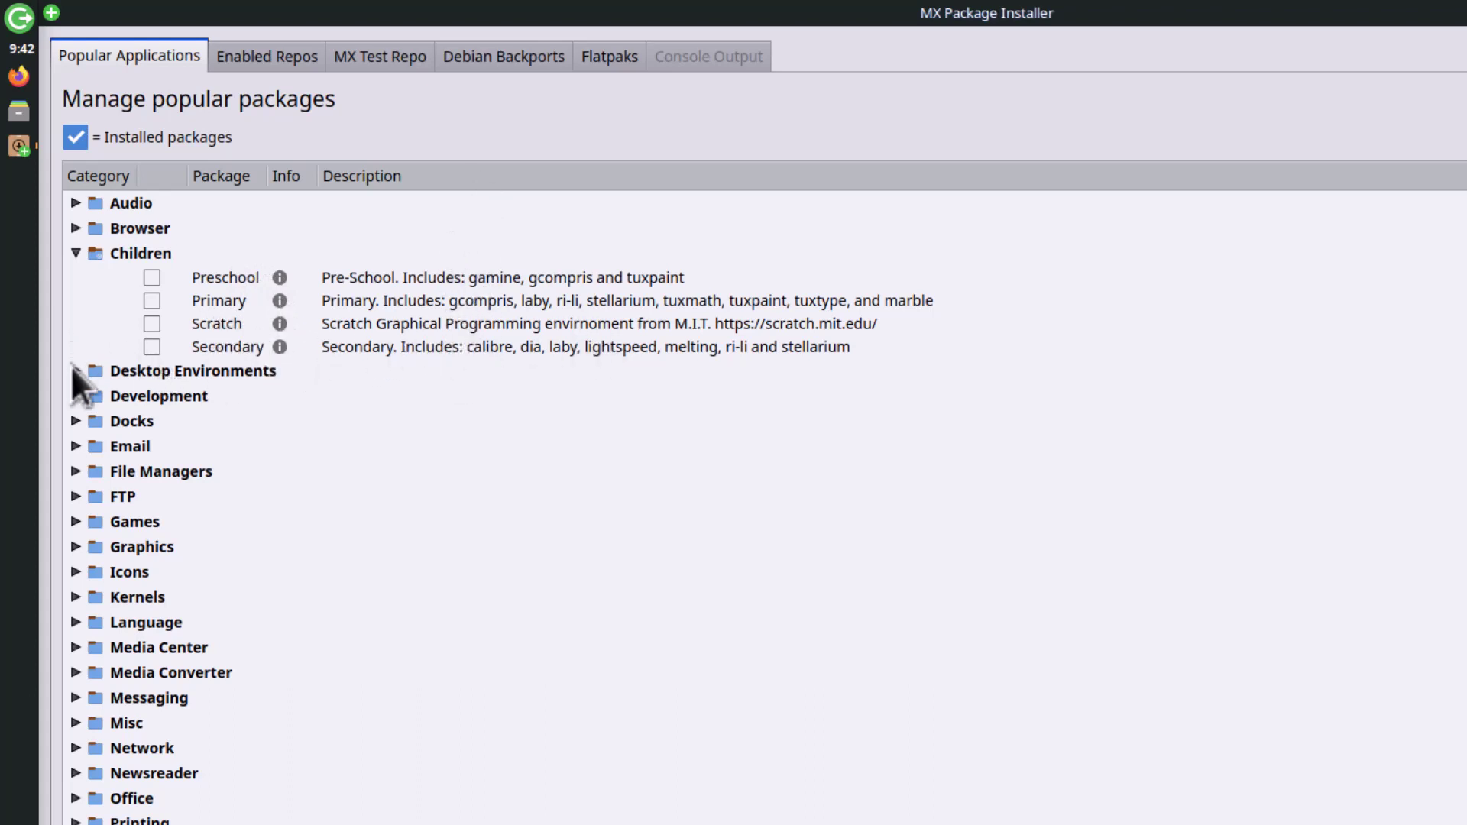
left_click(74, 253)
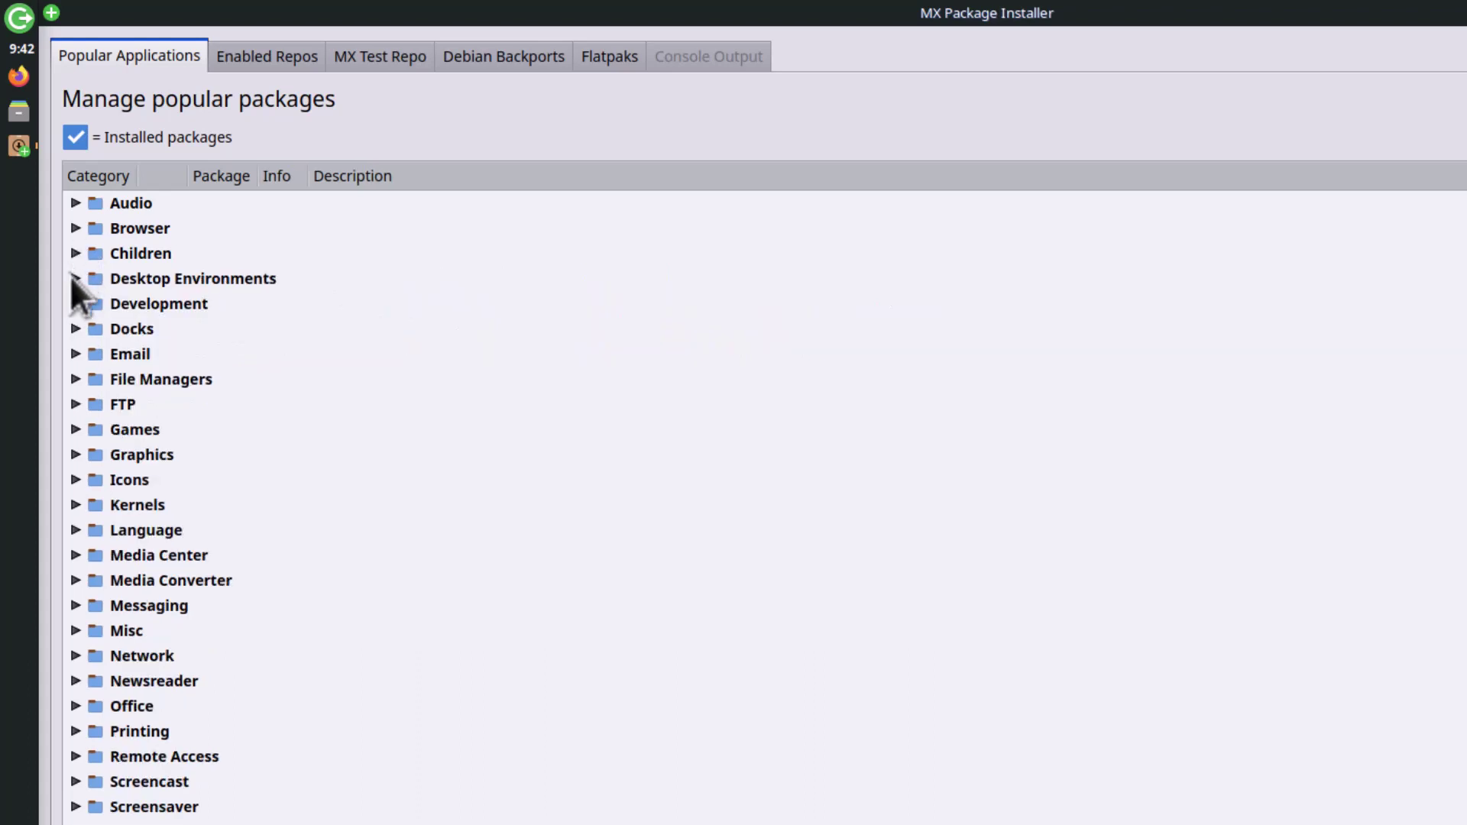
left_click(74, 278)
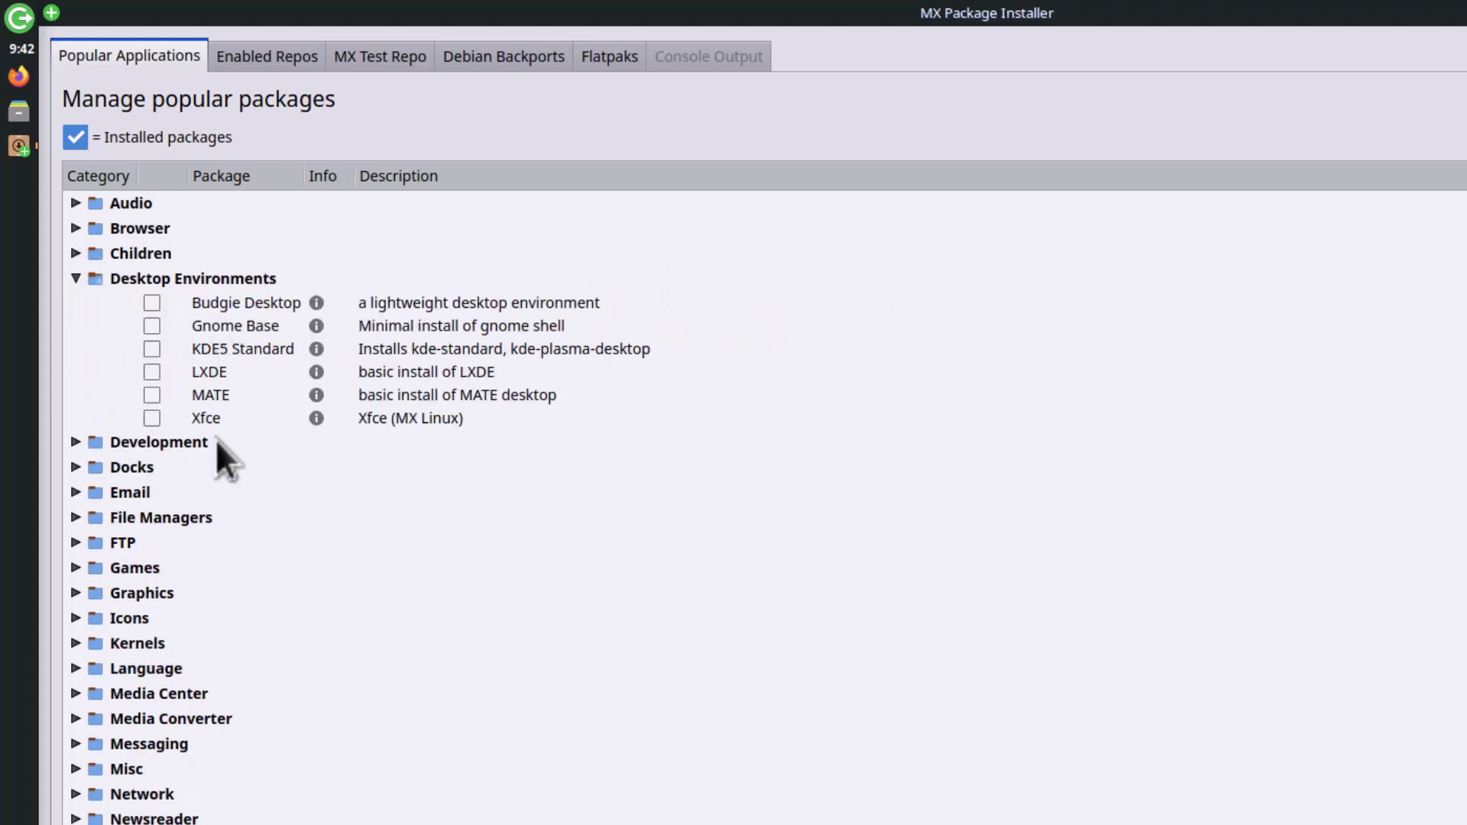
left_click(74, 278)
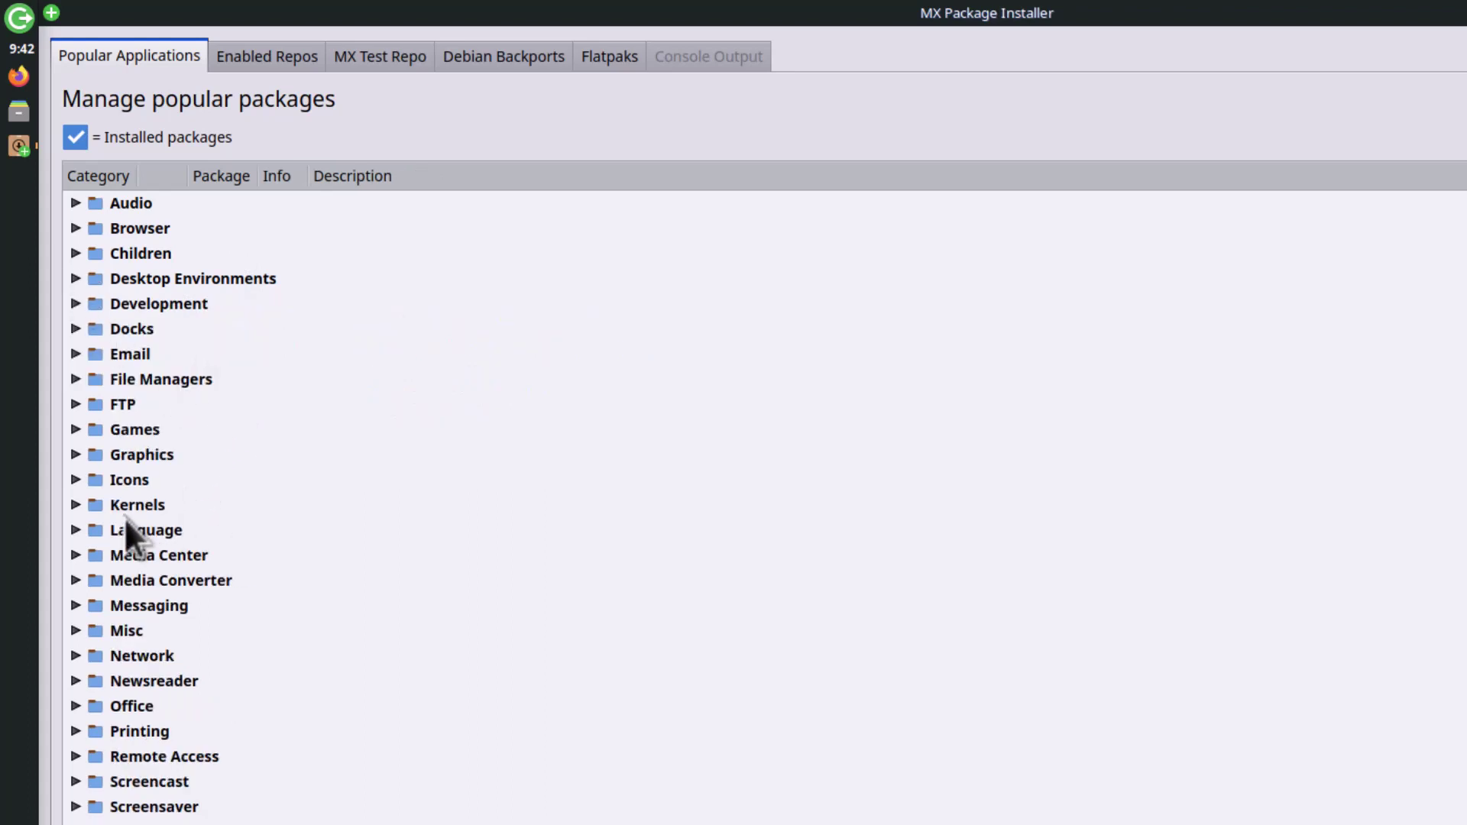
left_click(74, 505)
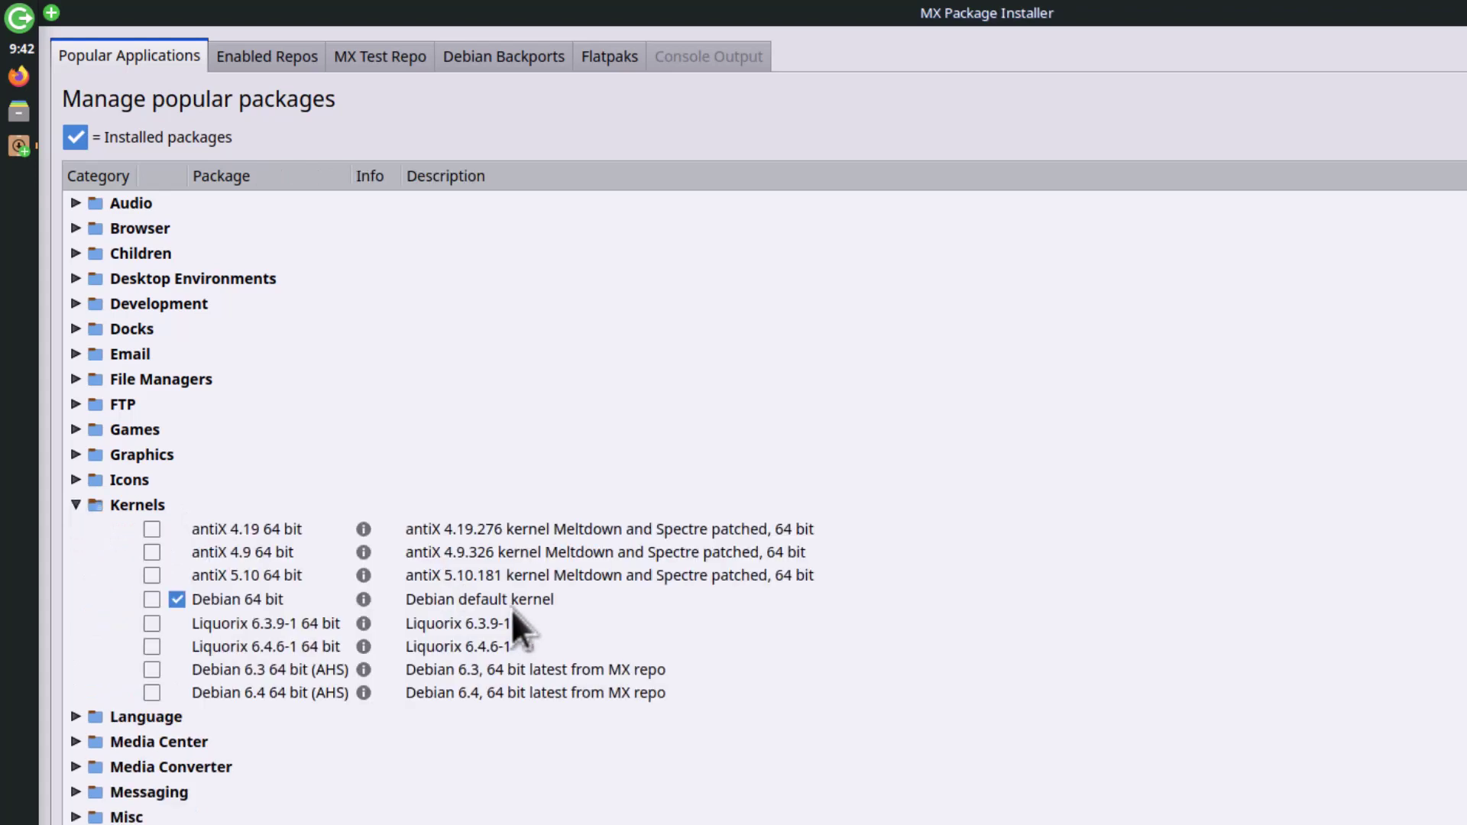
left_click(524, 595)
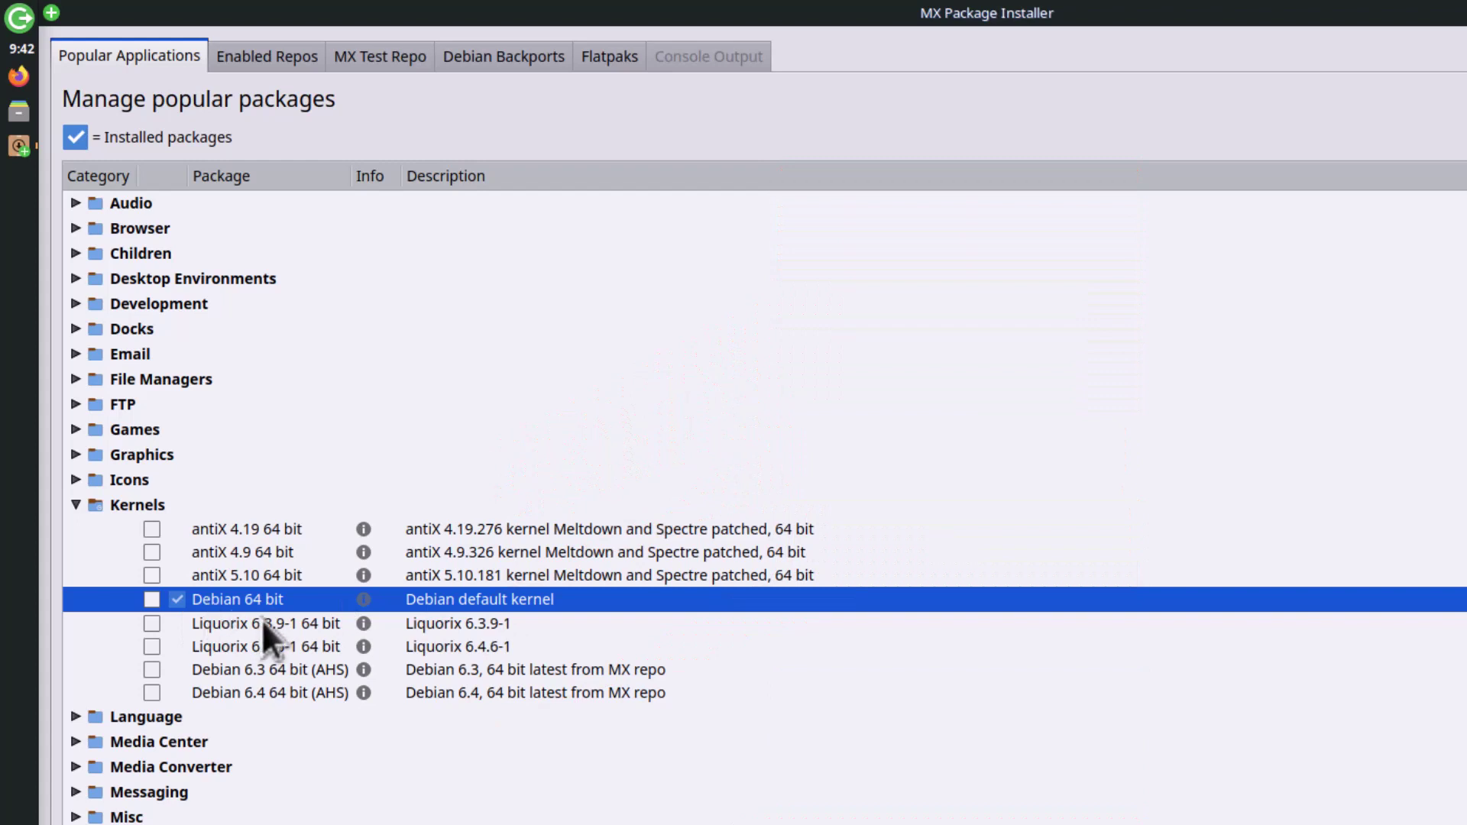
left_click(251, 627)
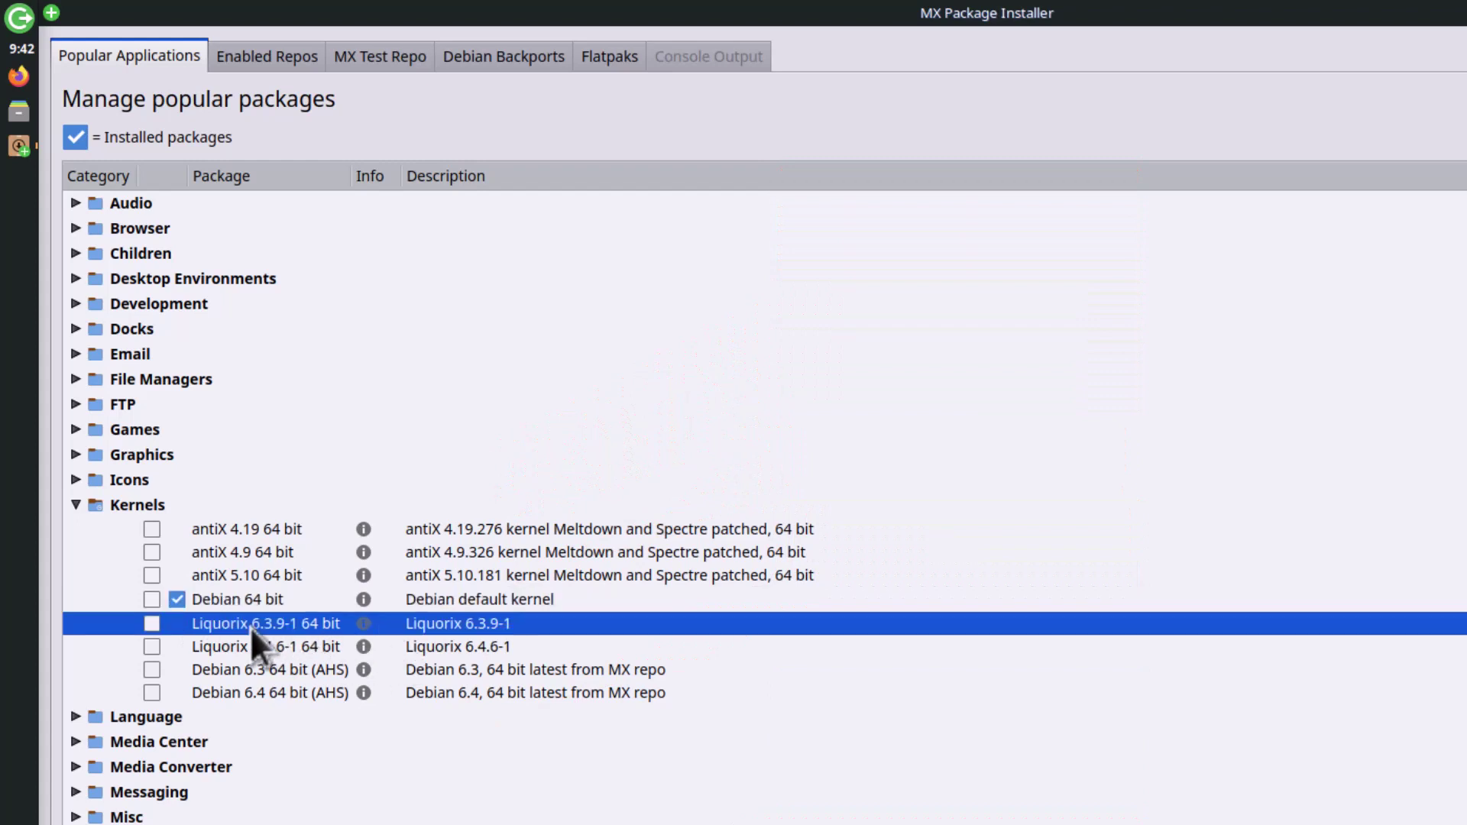
left_click(252, 648)
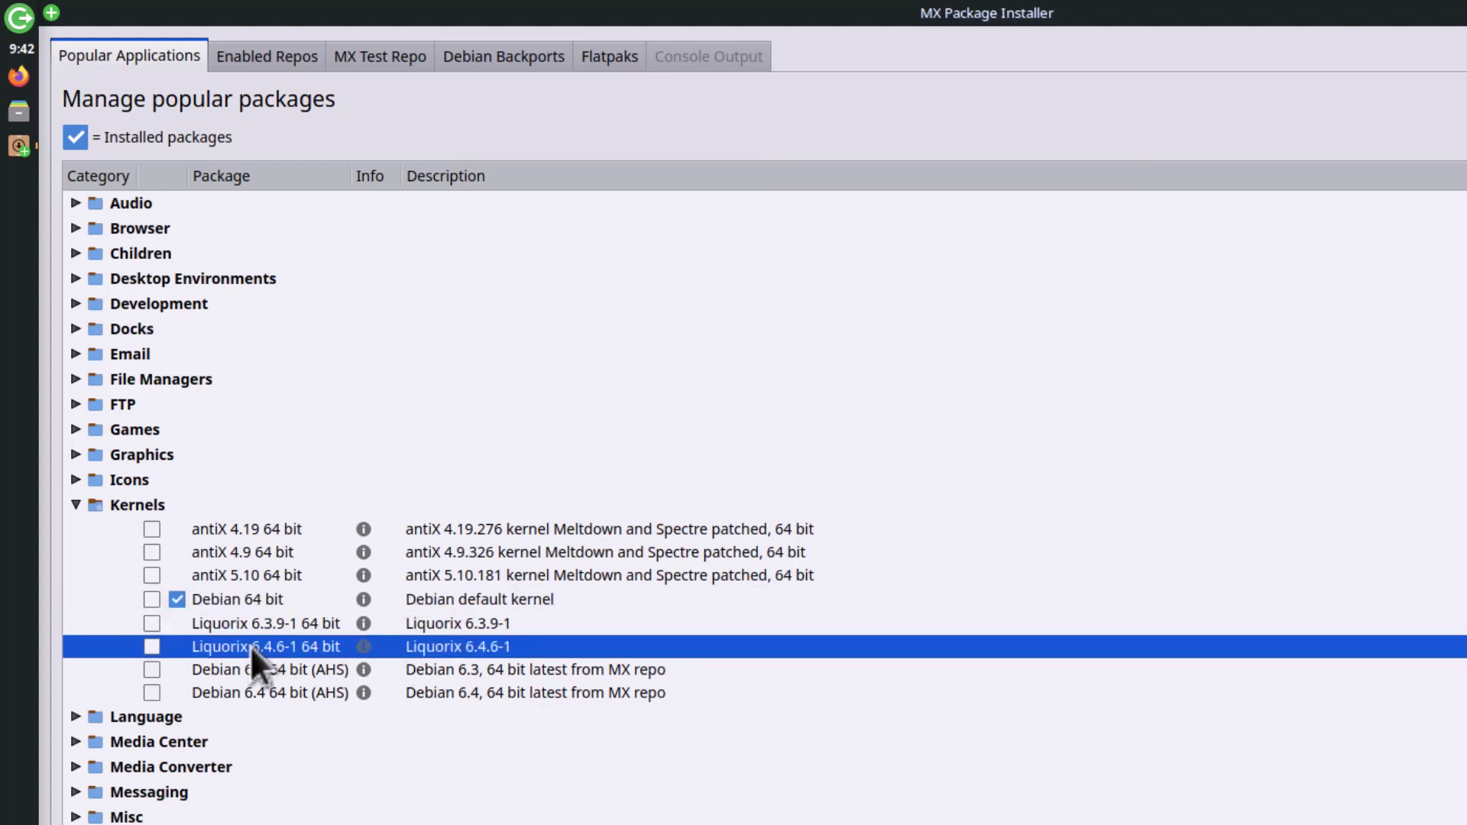
left_click(253, 694)
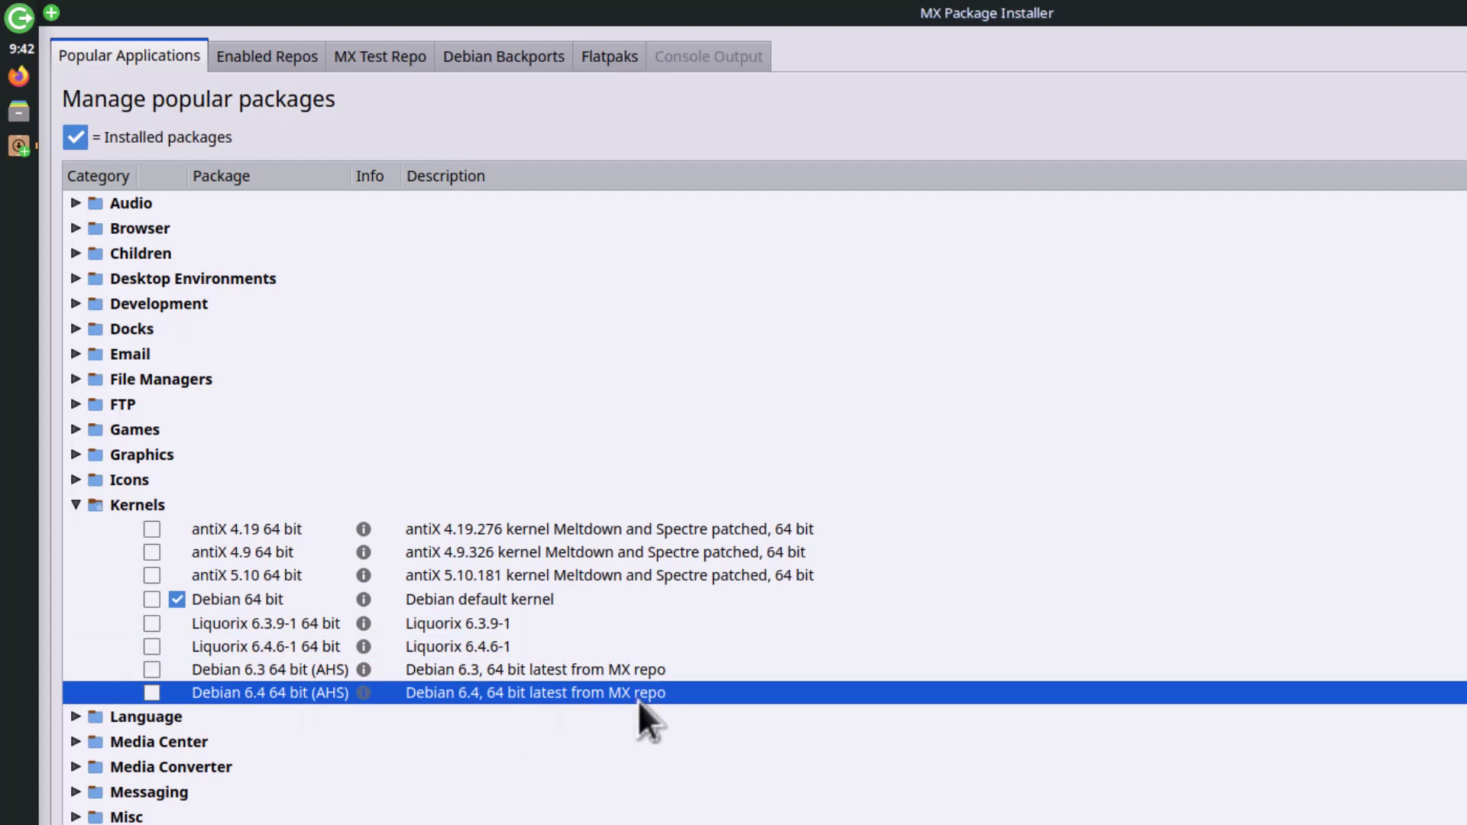
left_click(76, 505)
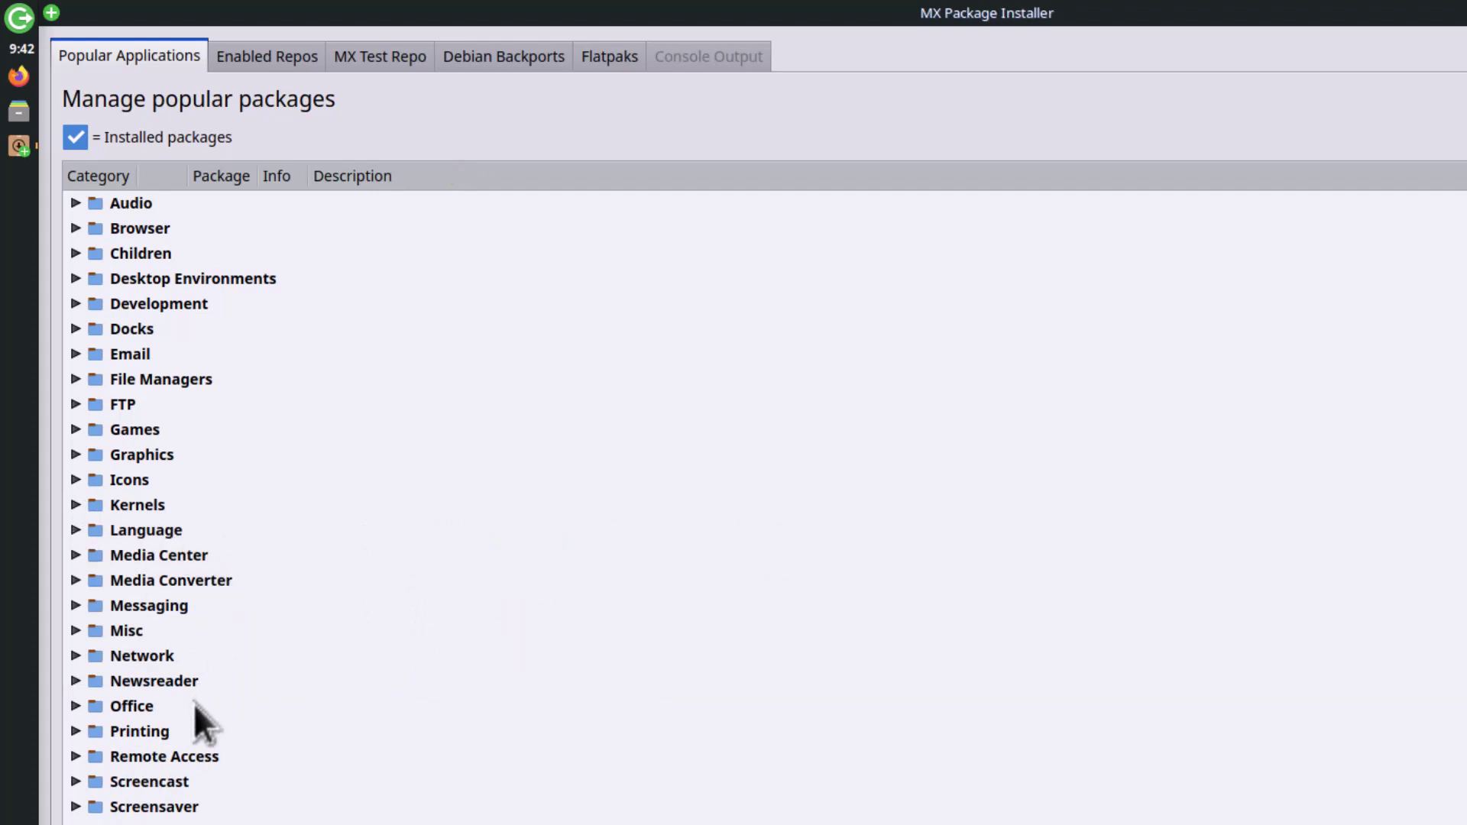
Step: Browse the Office category, viewing OnlyOffice Desktop Editors and SoftMaker FreeOffice 2021, then collapse it
left_click(76, 465)
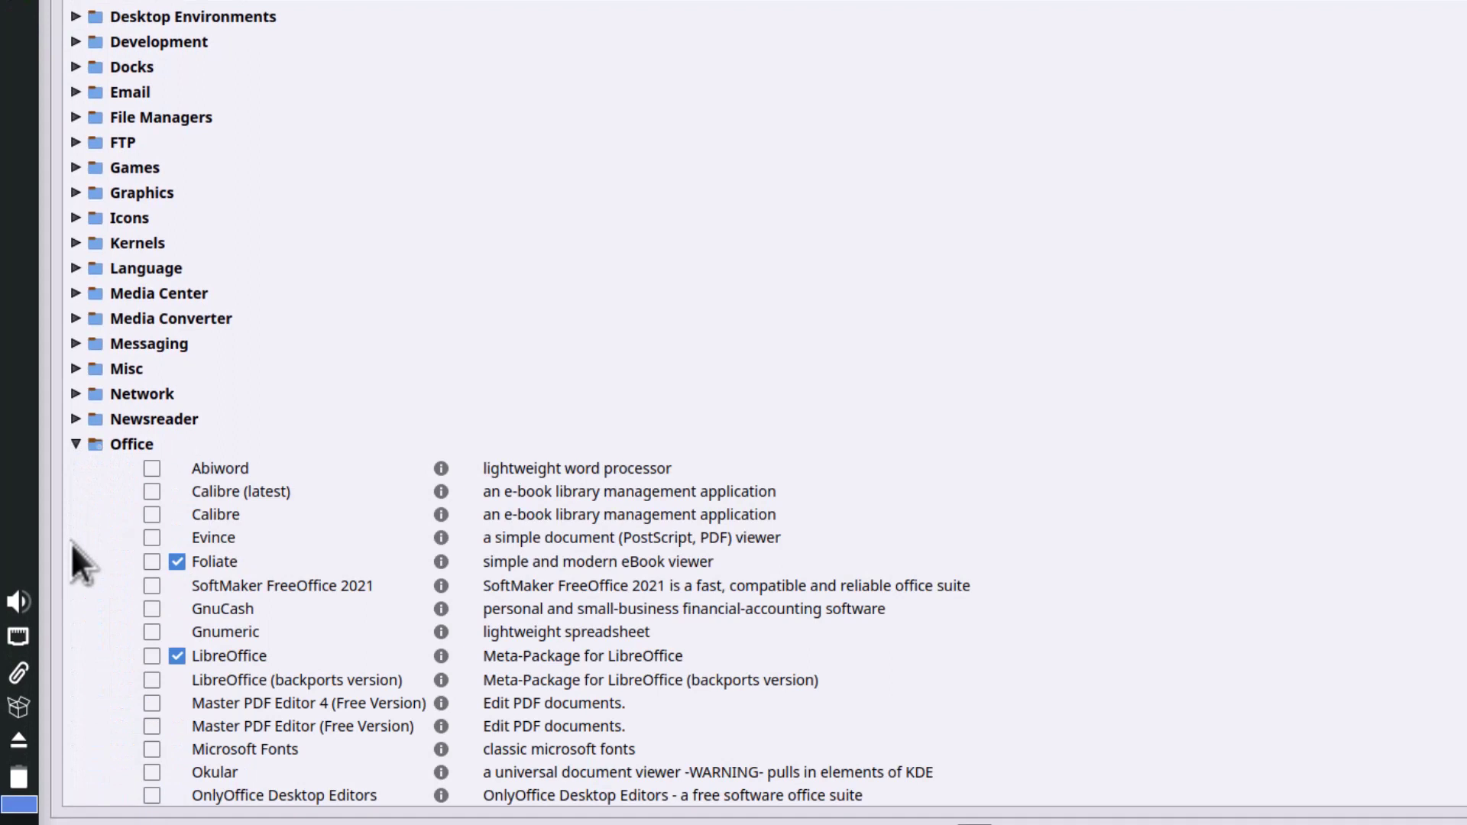
scroll(71, 544, "down", 2)
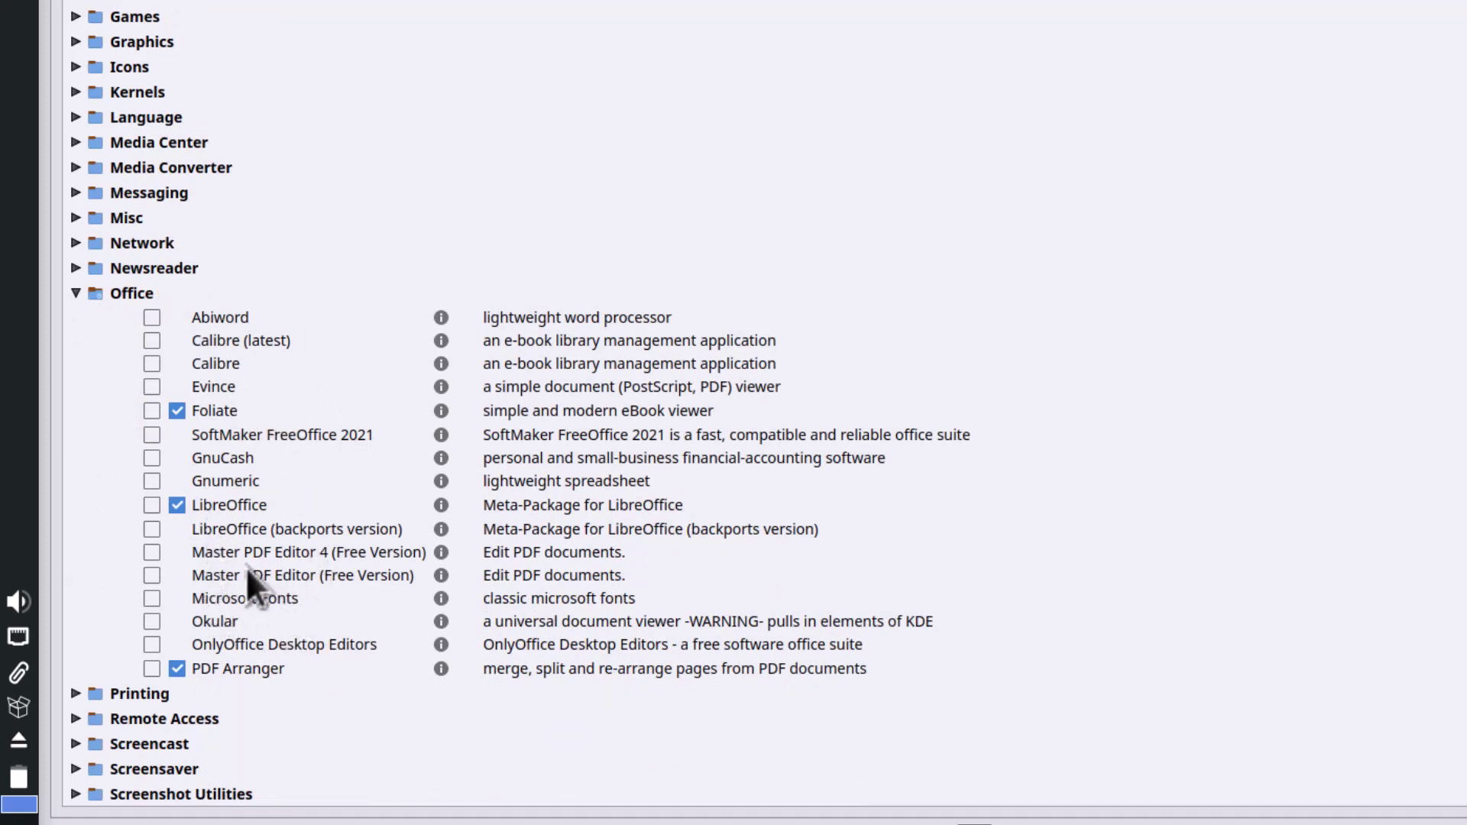
left_click(296, 644)
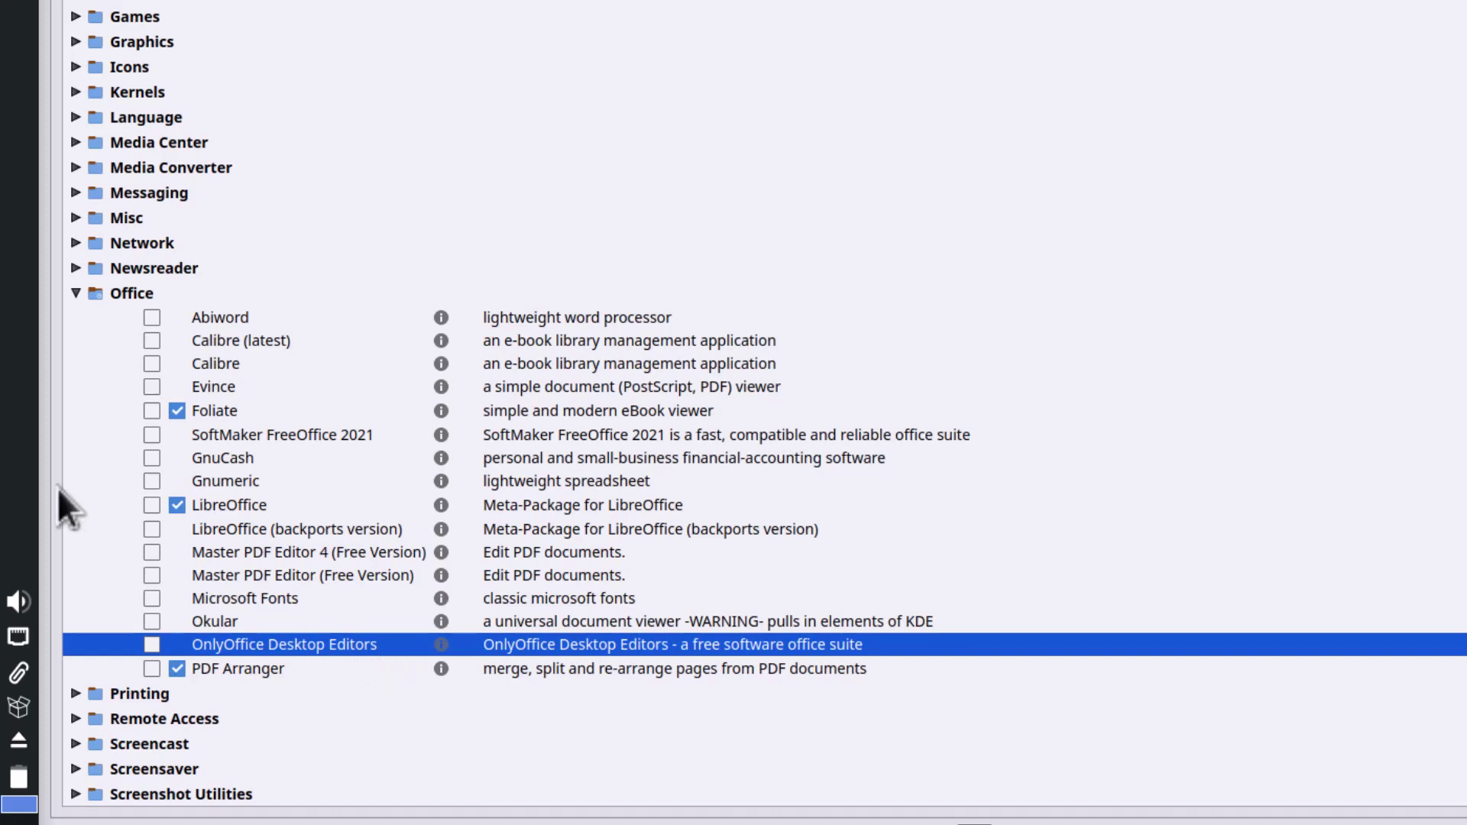
left_click(301, 434)
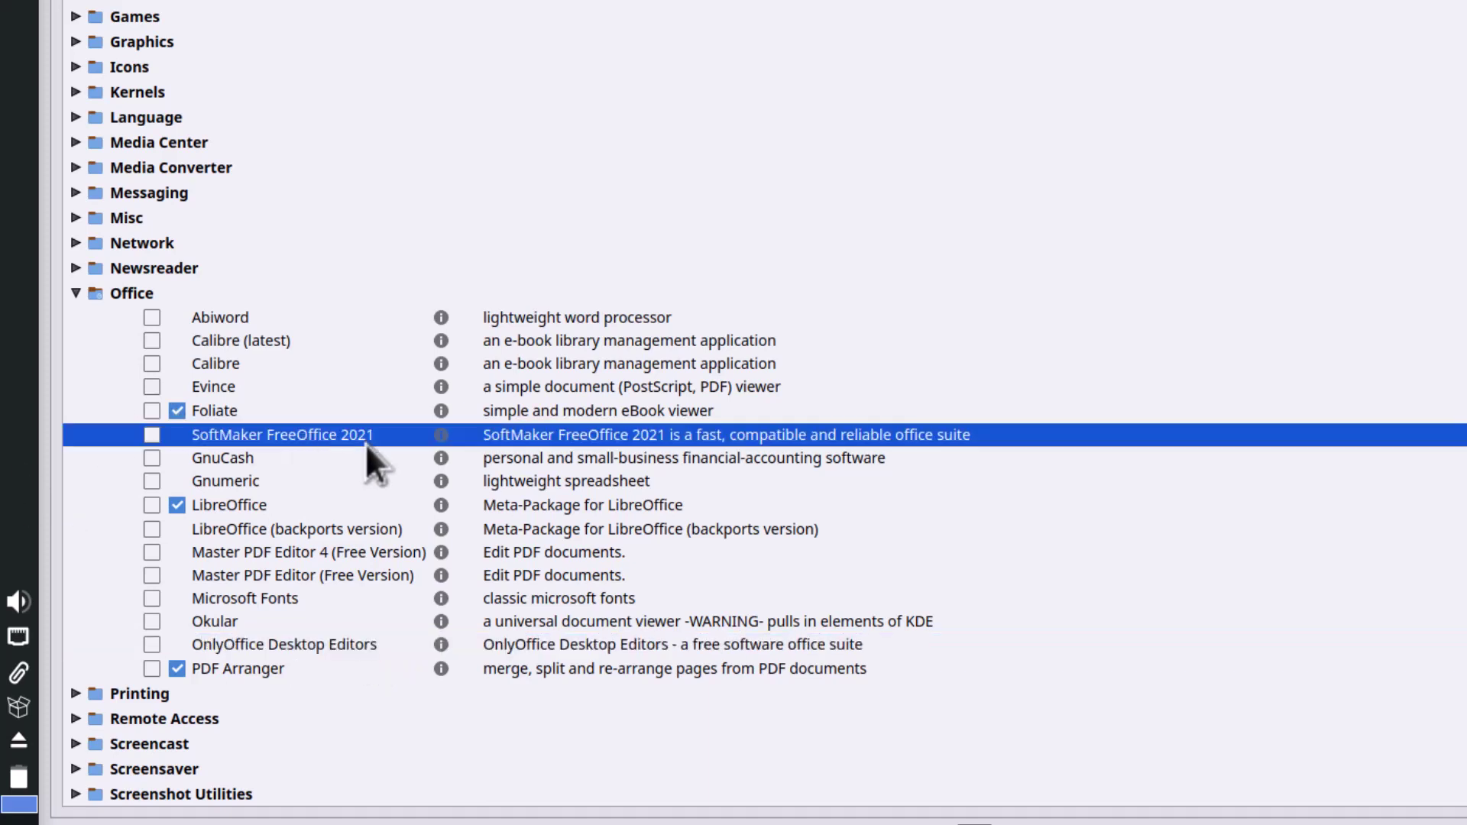
left_click(75, 294)
Step: Browse the Video category's packages, then view the Enabled Repos list
left_click(74, 697)
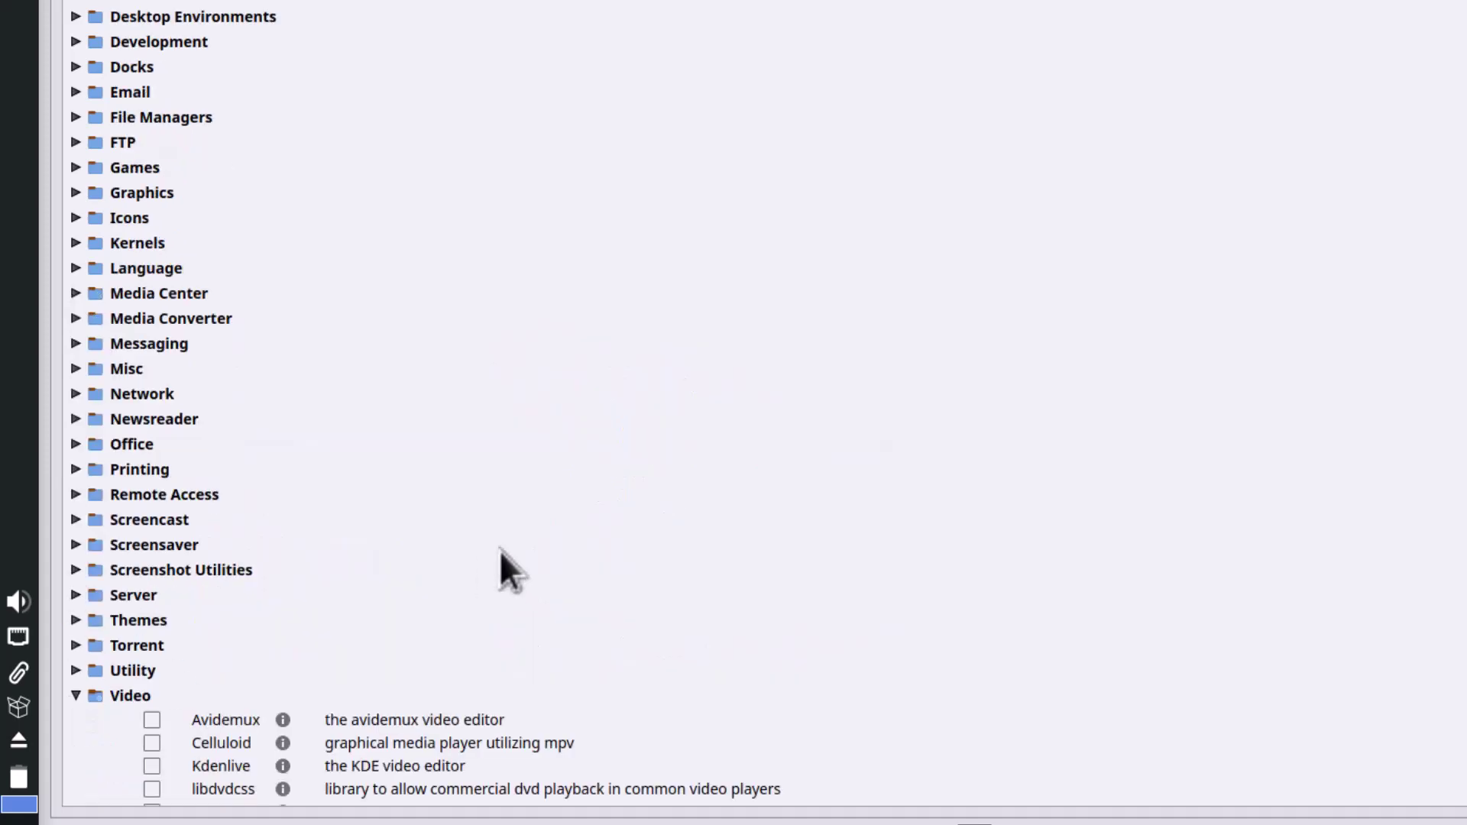
scroll(499, 548, "down", 3)
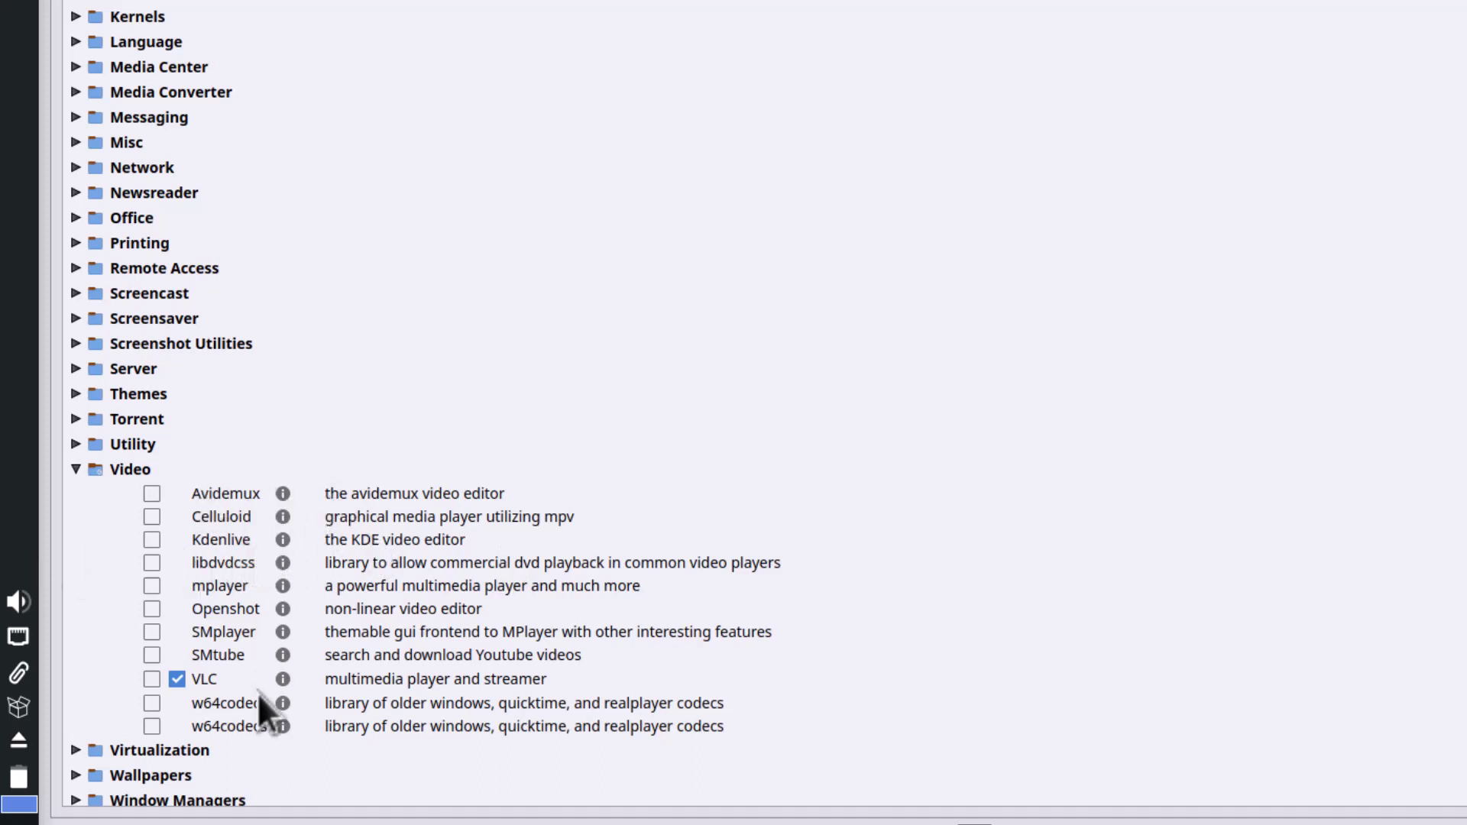
left_click(77, 470)
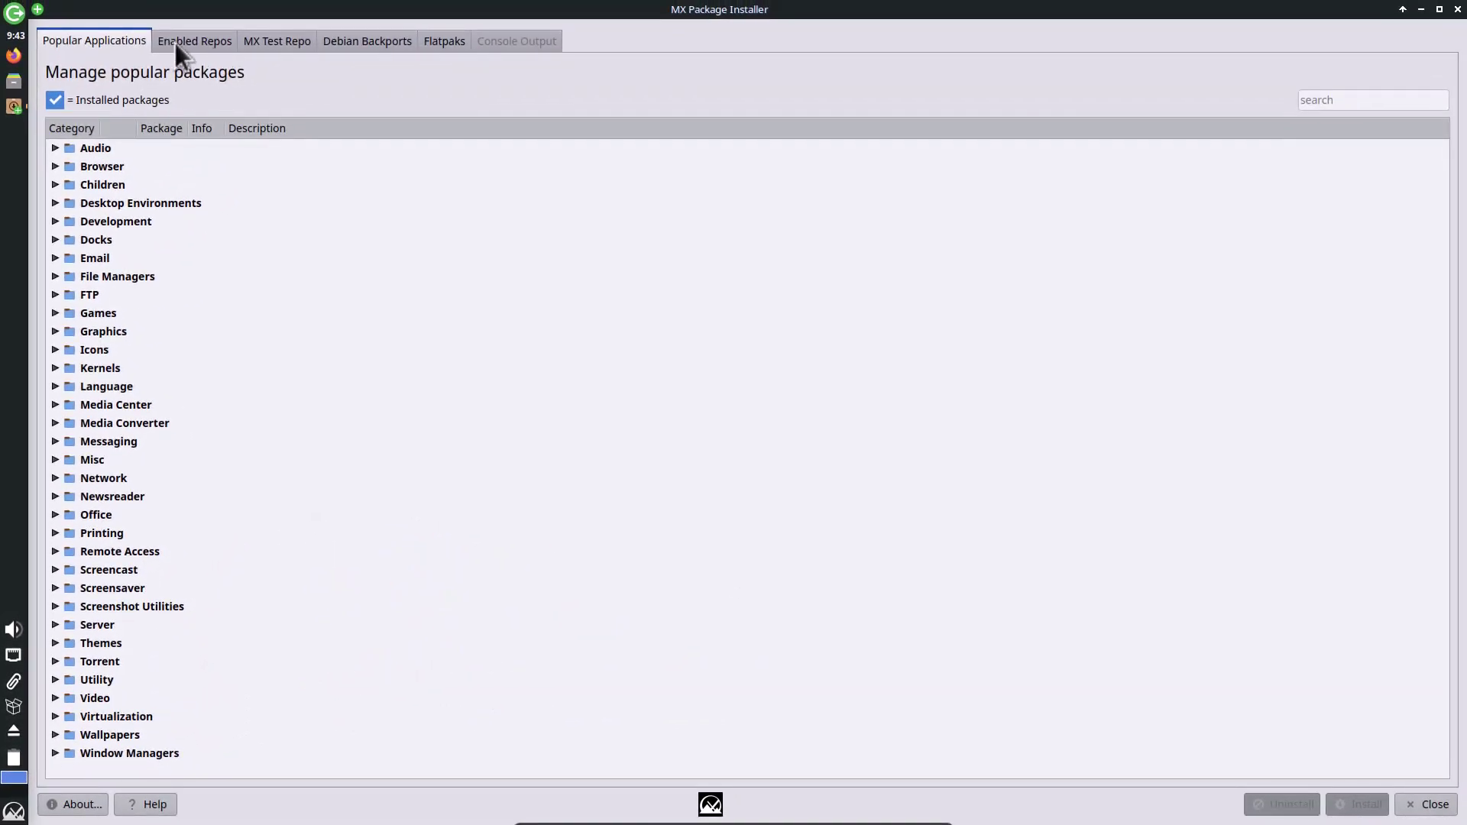
left_click(176, 42)
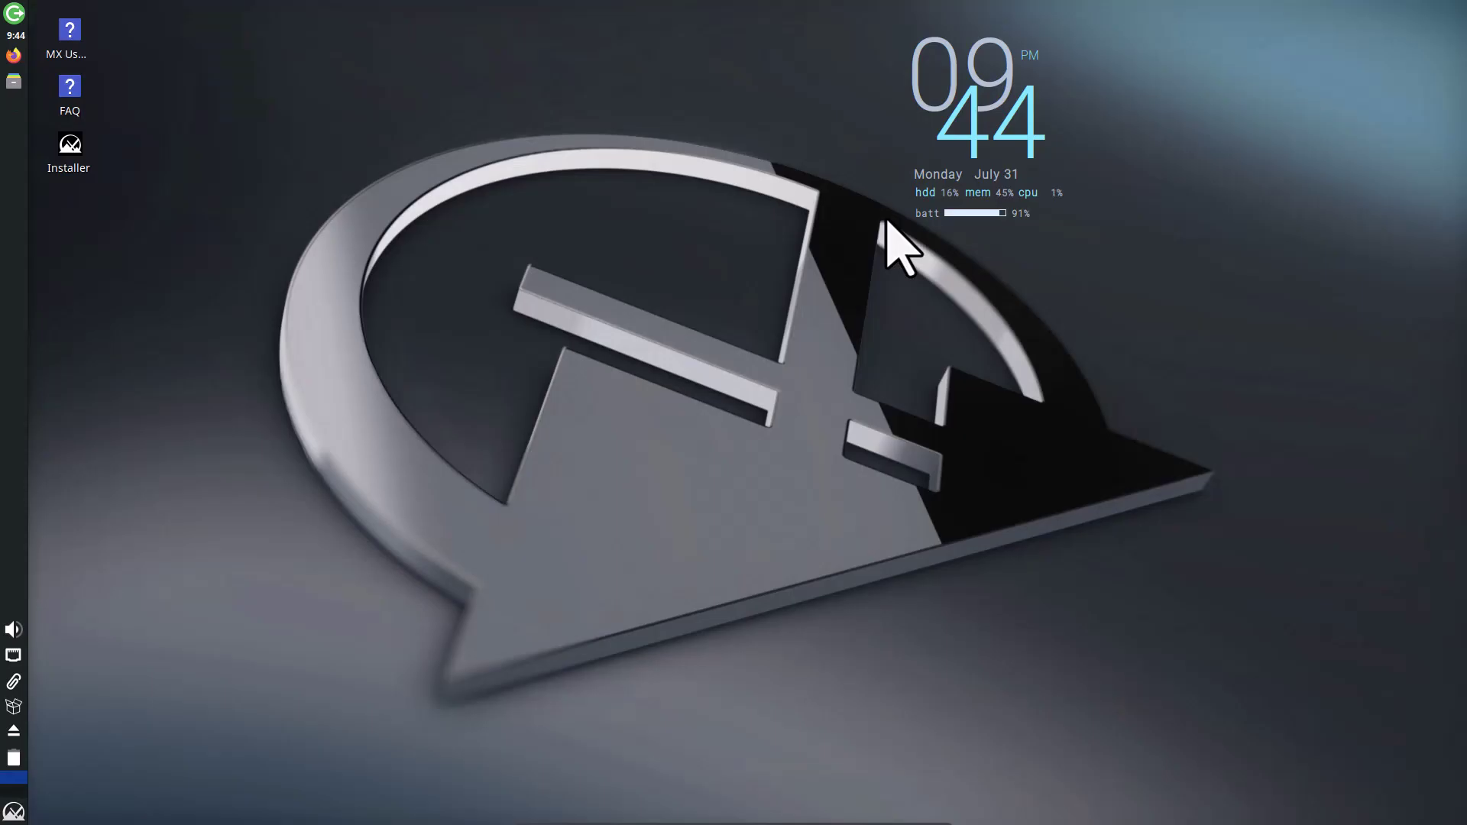
Step: Open Desktop Settings and preview the waterfall, library, bird and lake-at-dusk wallpapers
right_click(299, 497)
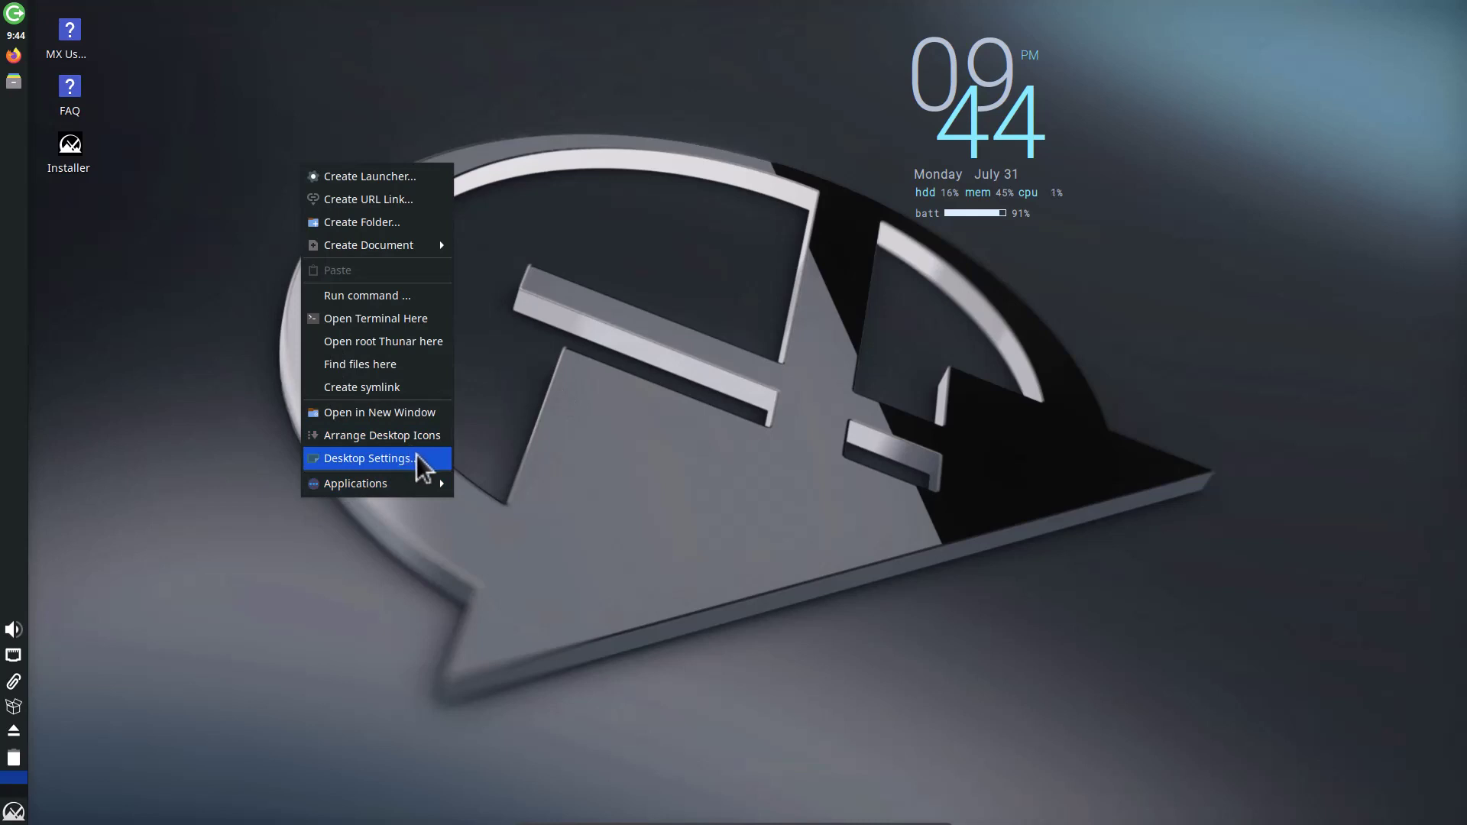
left_click(424, 460)
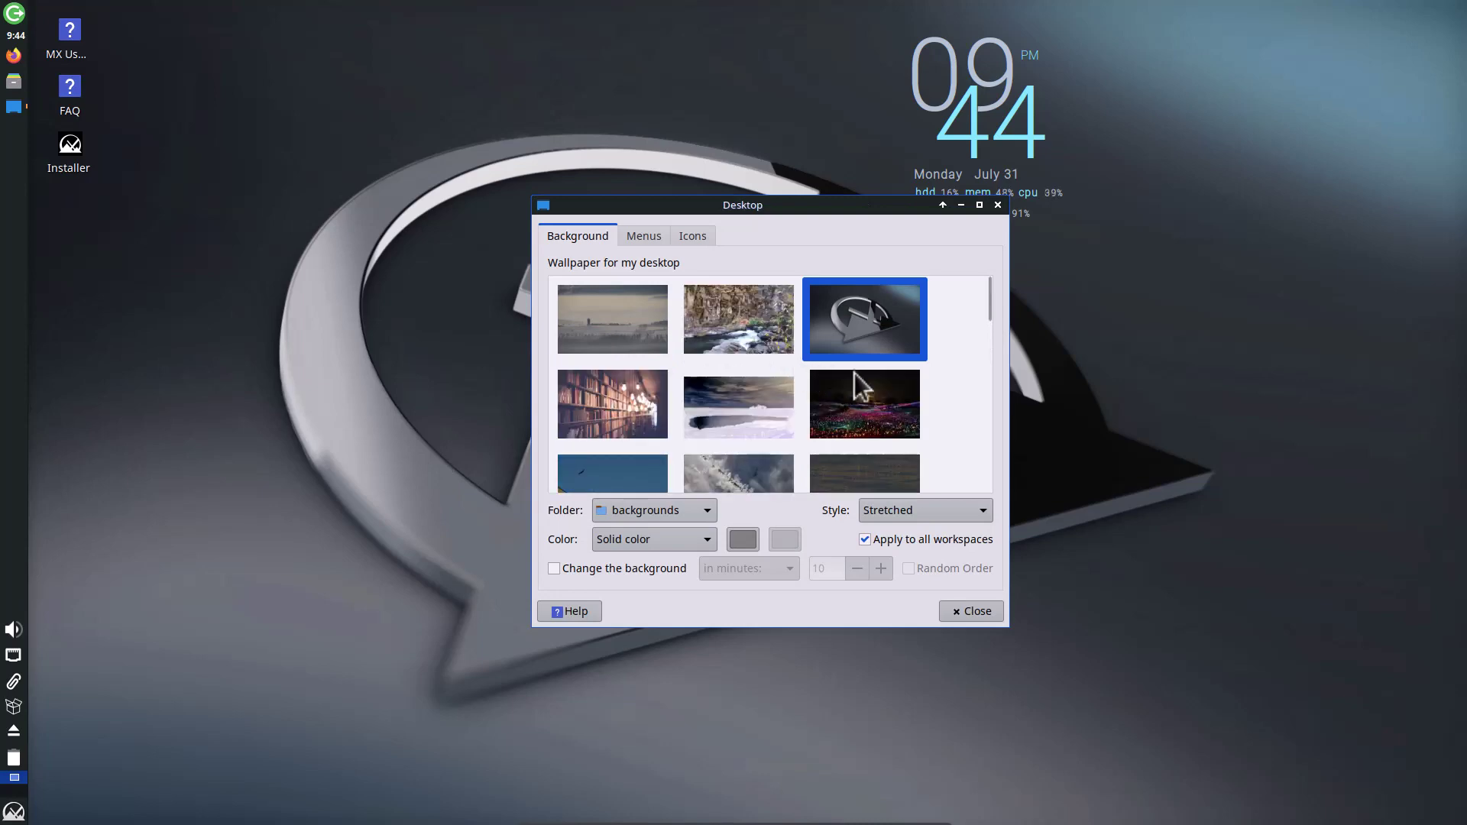
left_click(767, 330)
left_click(616, 425)
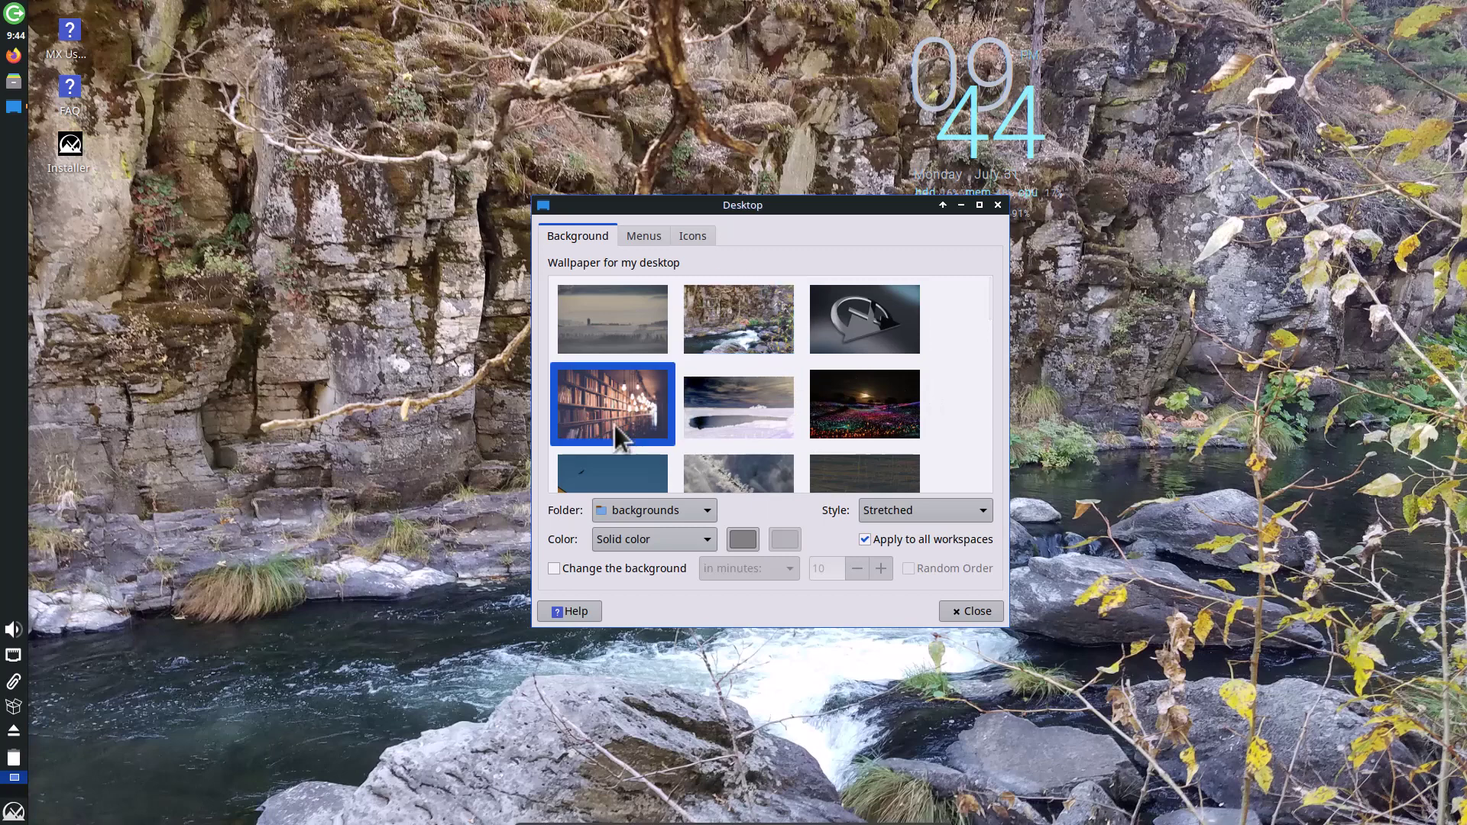
scroll(615, 425, "down", 1)
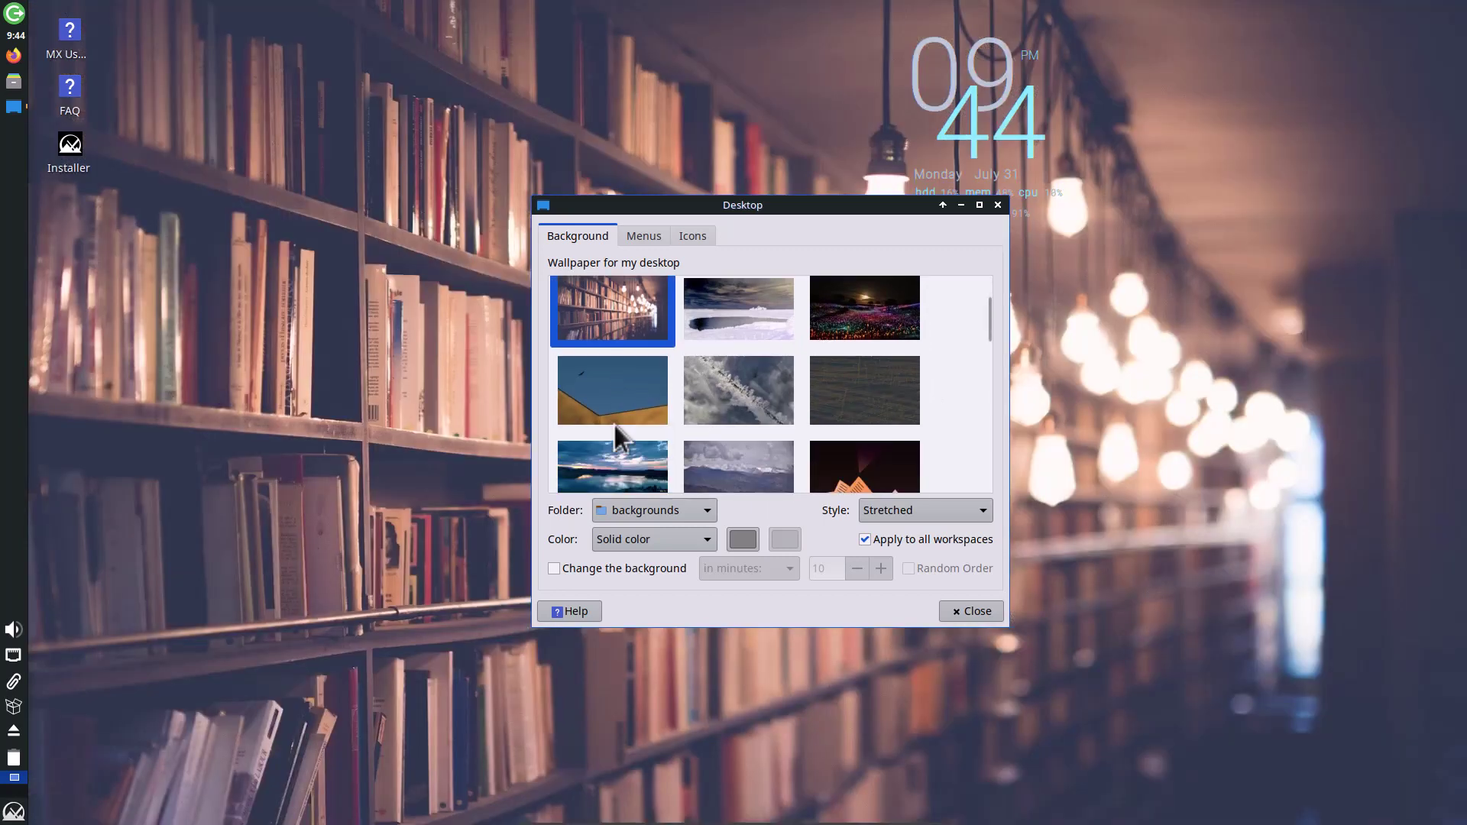
left_click(616, 399)
left_click(615, 451)
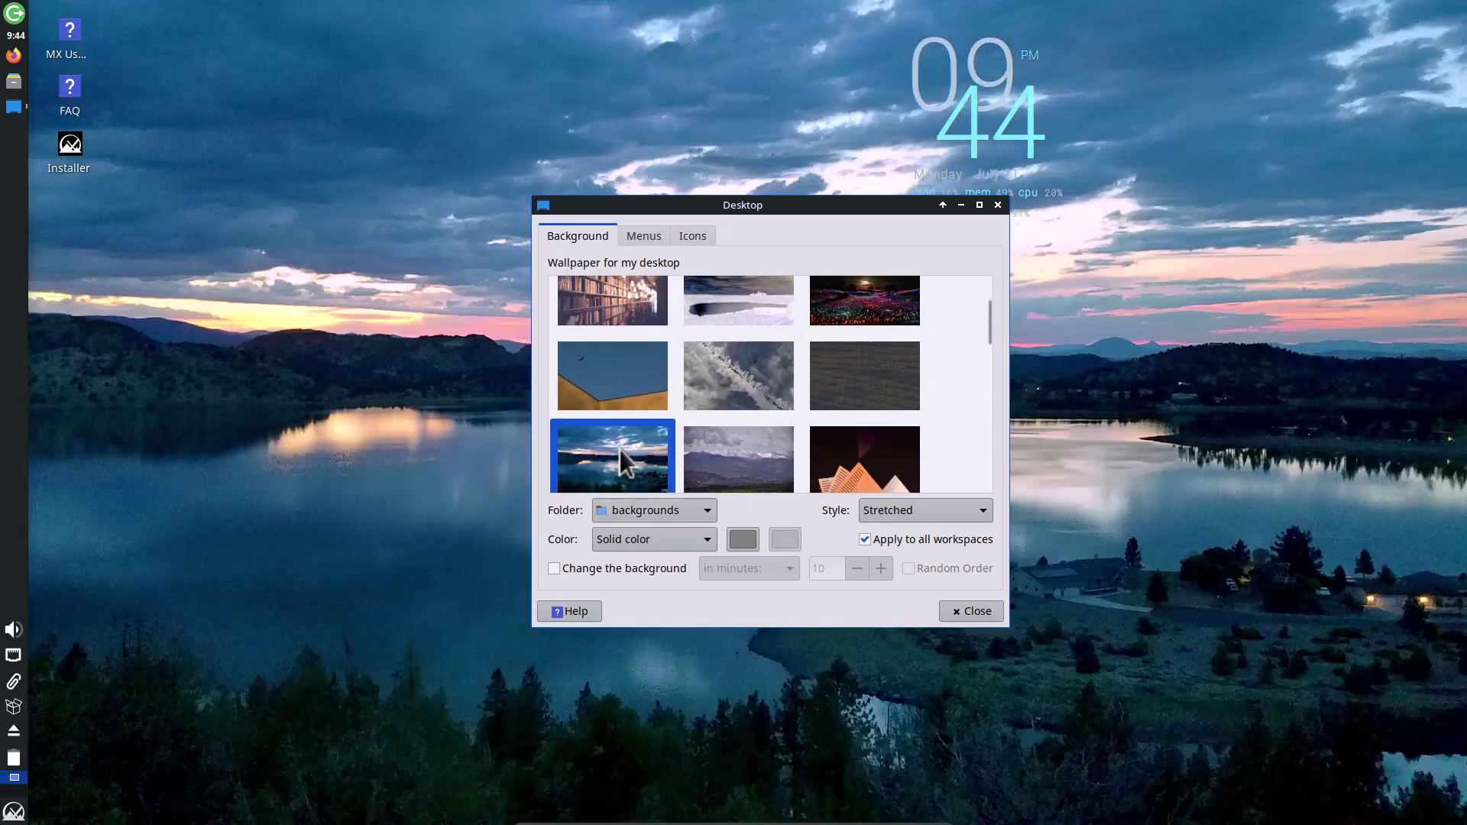
Step: After trying the sunset pines photo, apply the illustrated mountain-logo wallpaper and close settings
scroll(856, 416, "down", 1)
scroll(856, 415, "down", 2)
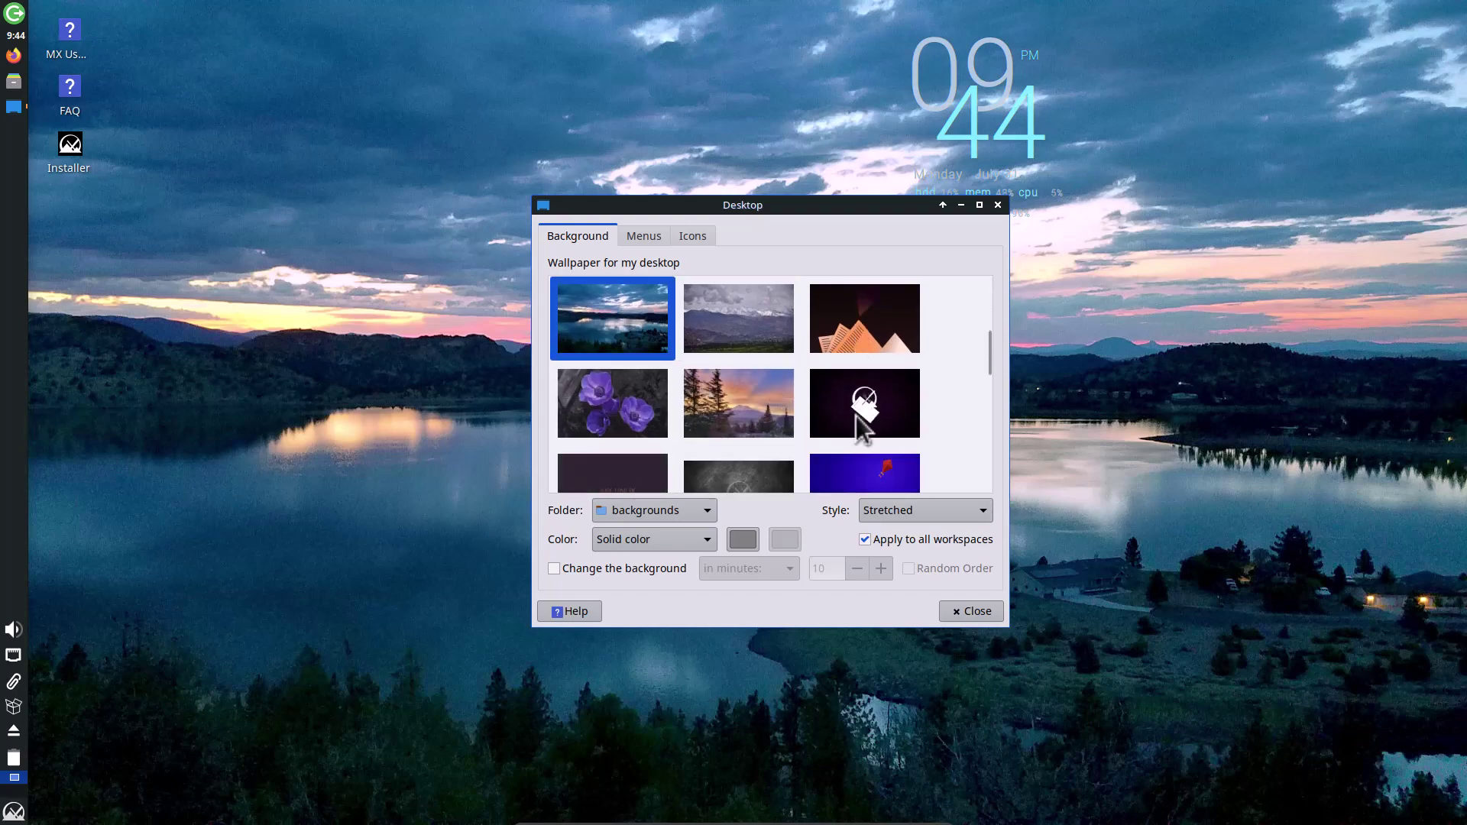
left_click(721, 392)
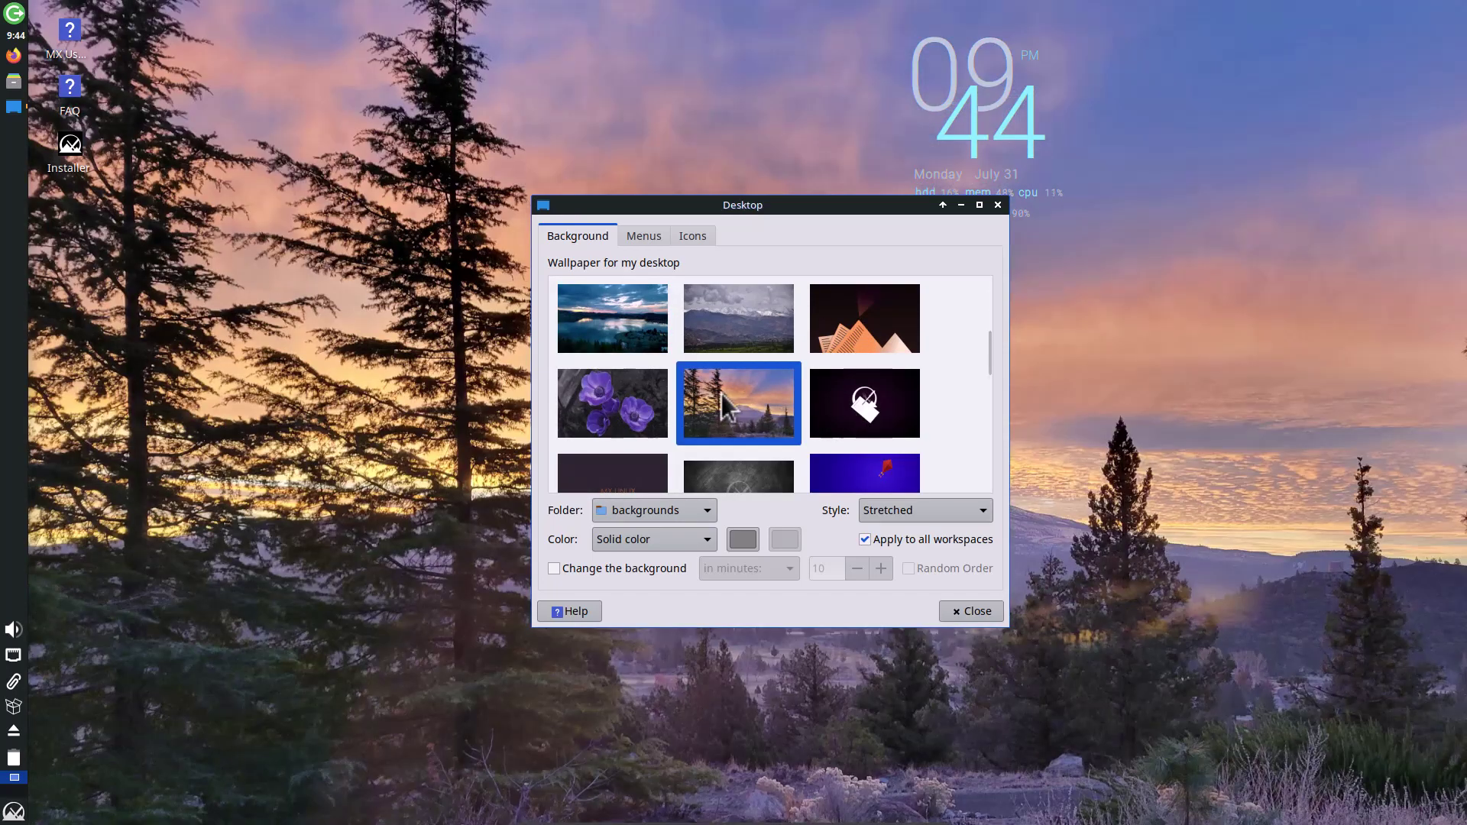
scroll(721, 393, "down", 1)
scroll(722, 392, "down", 2)
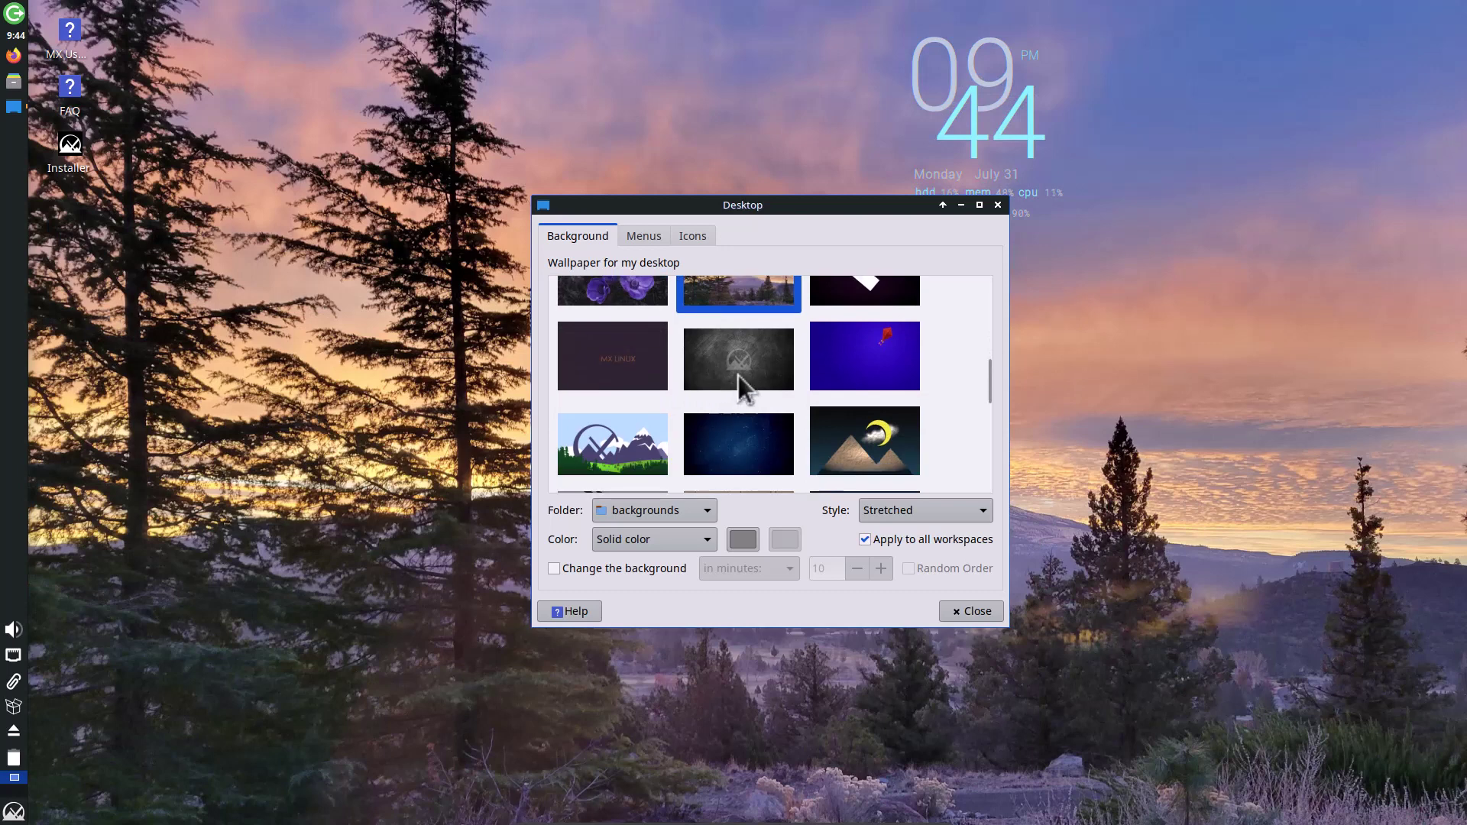
left_click(602, 445)
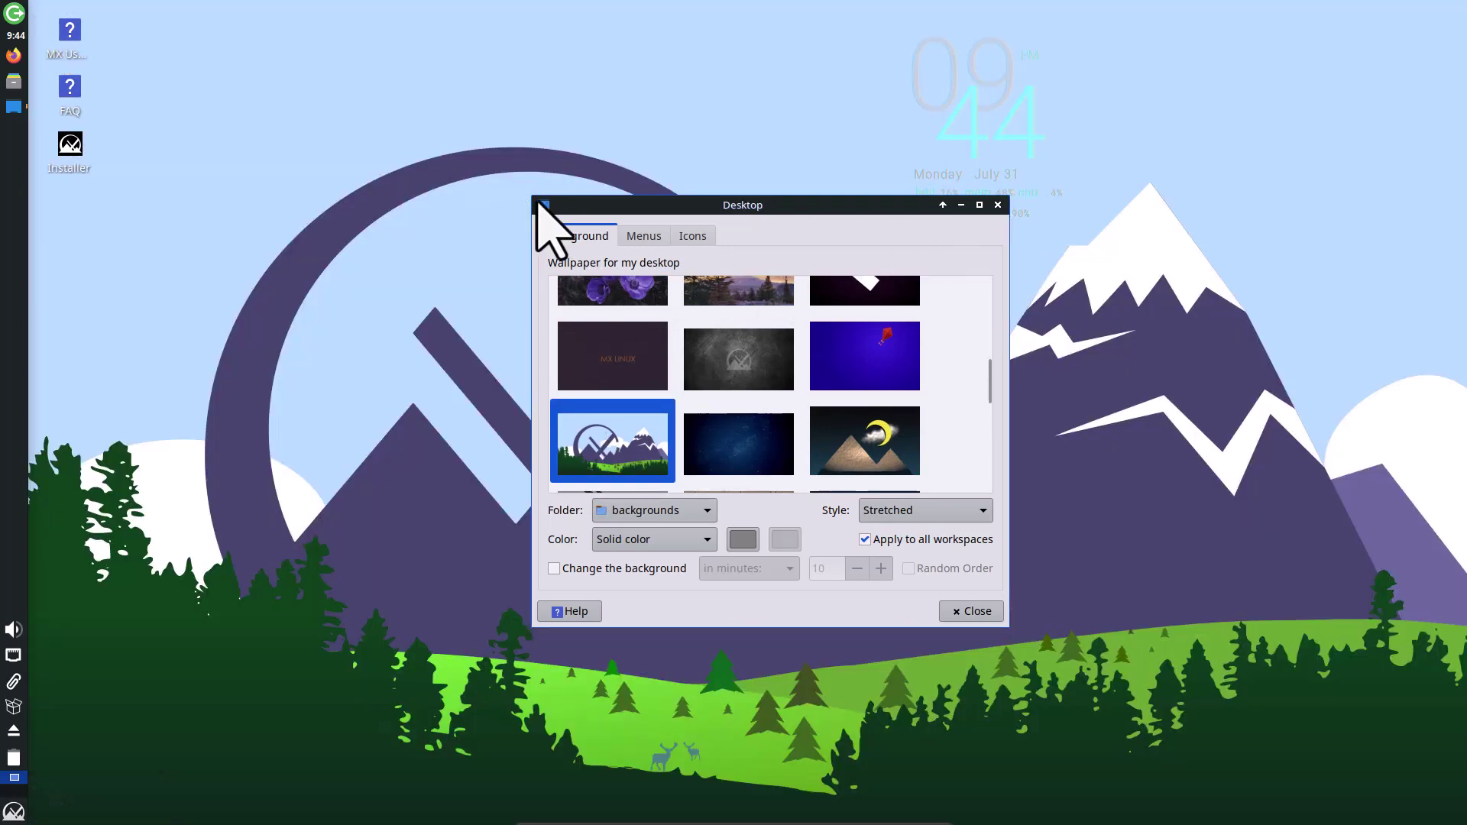
left_click(998, 205)
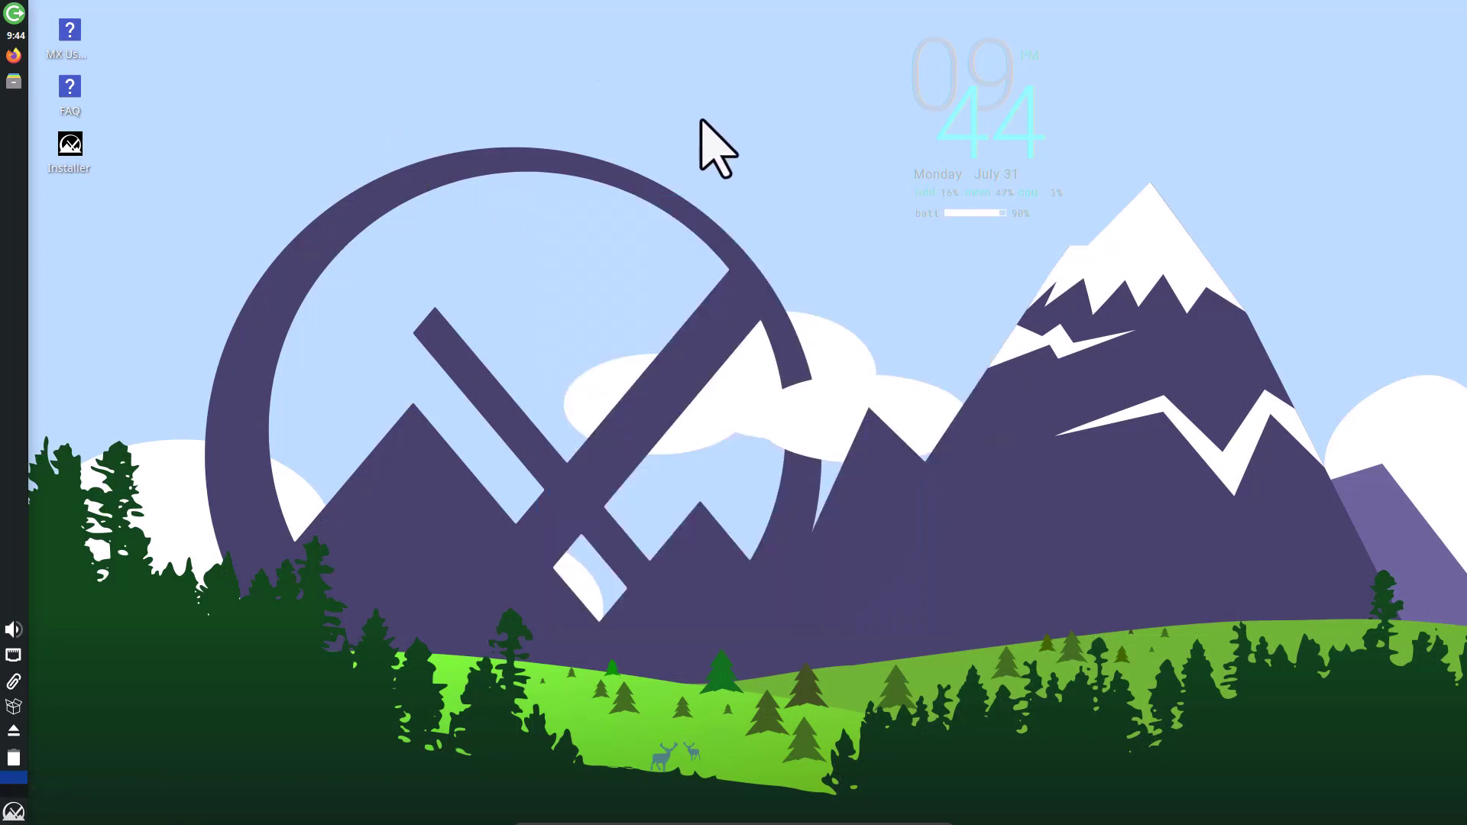
left_click(13, 630)
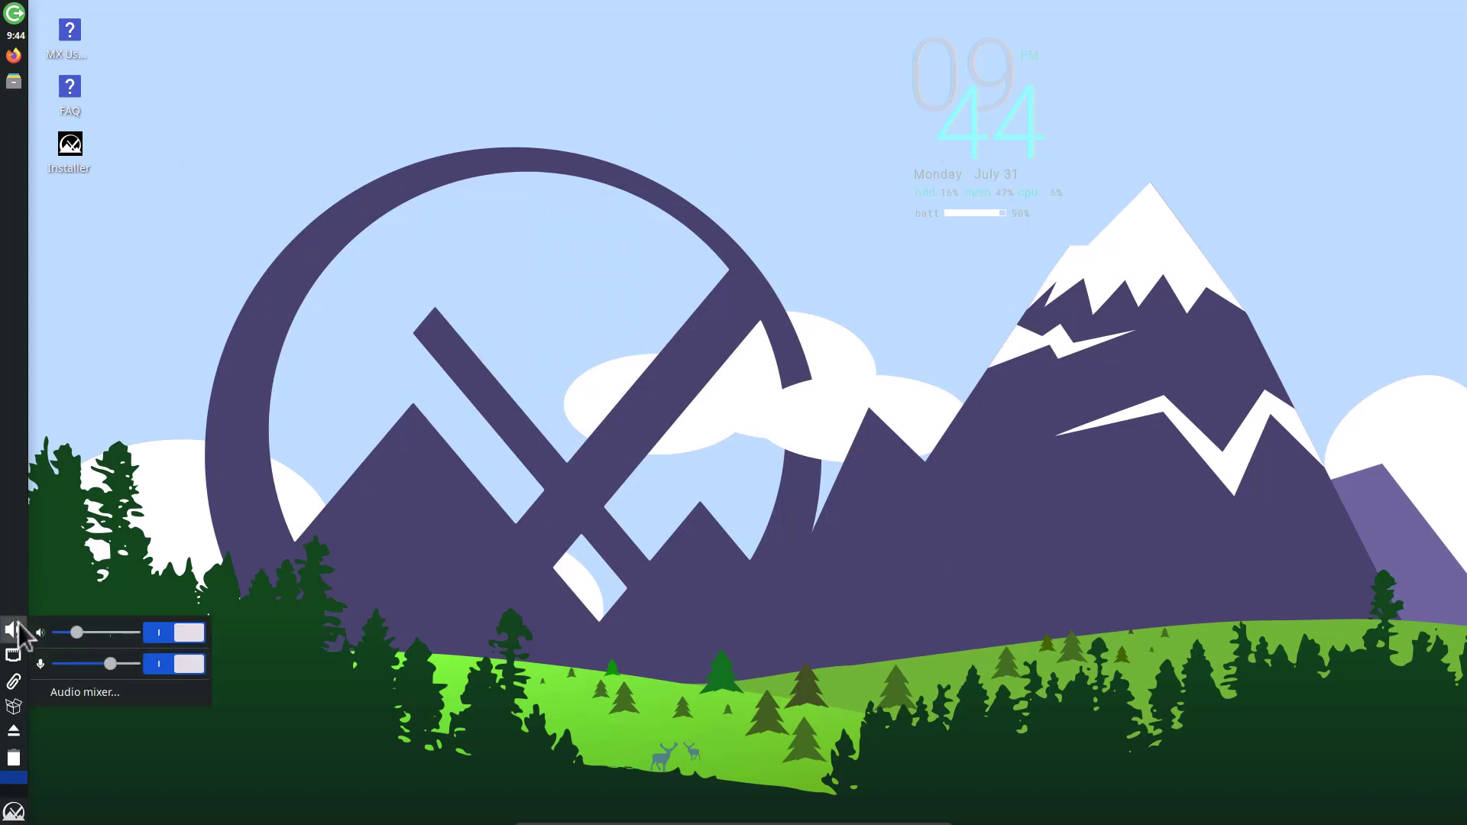
left_click(229, 482)
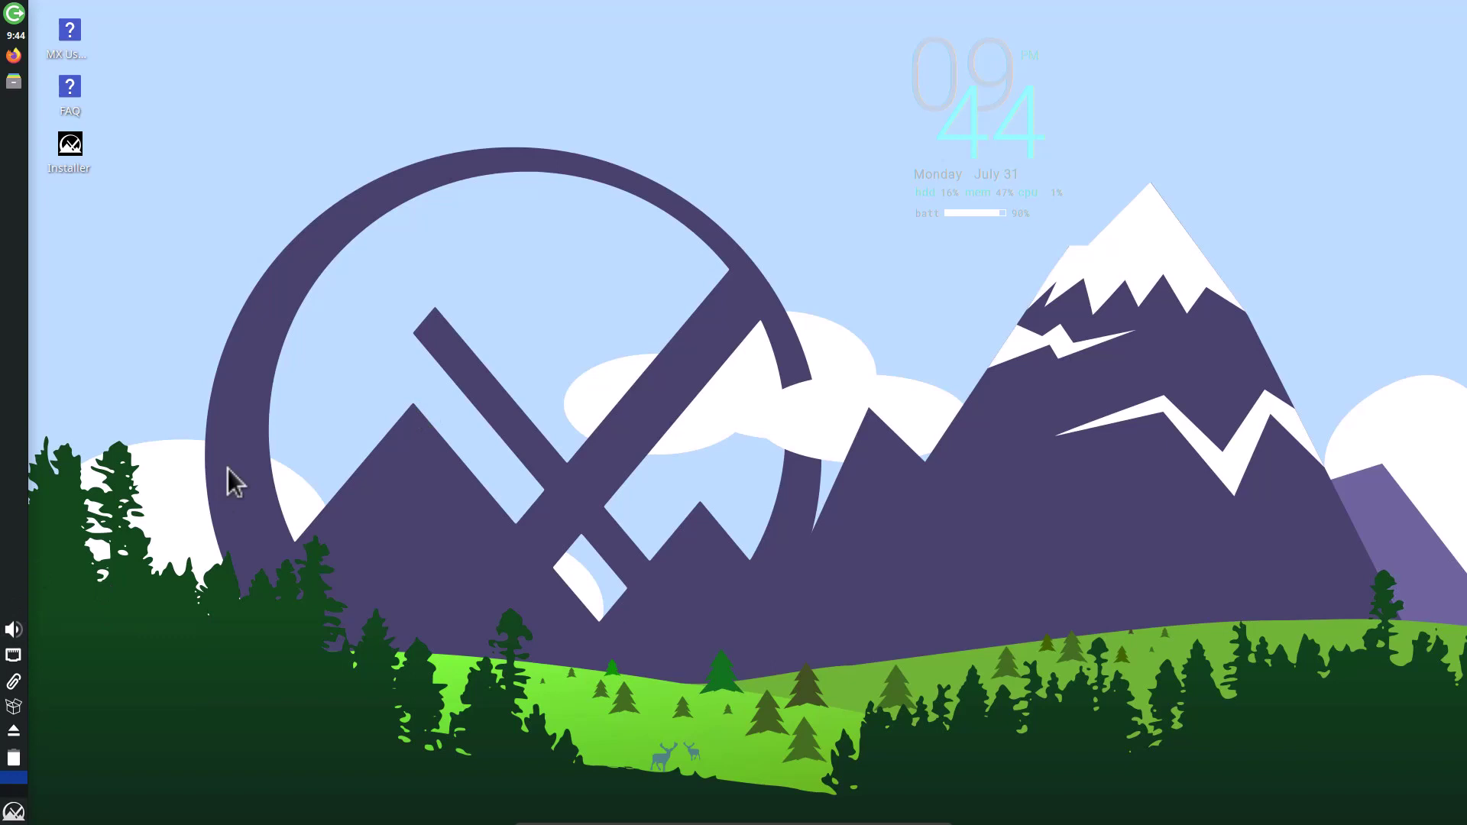
left_click(13, 813)
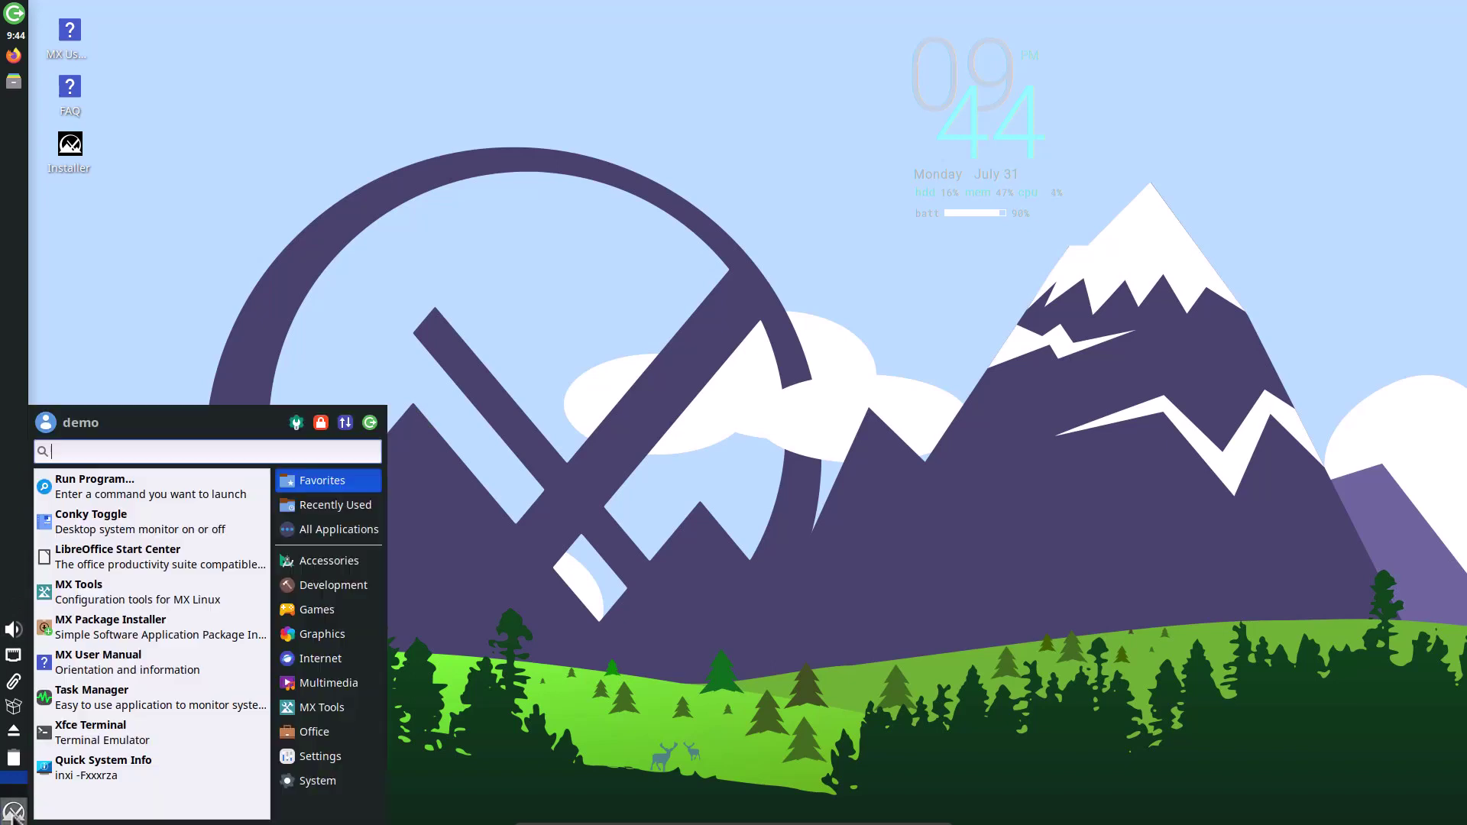
left_click(159, 690)
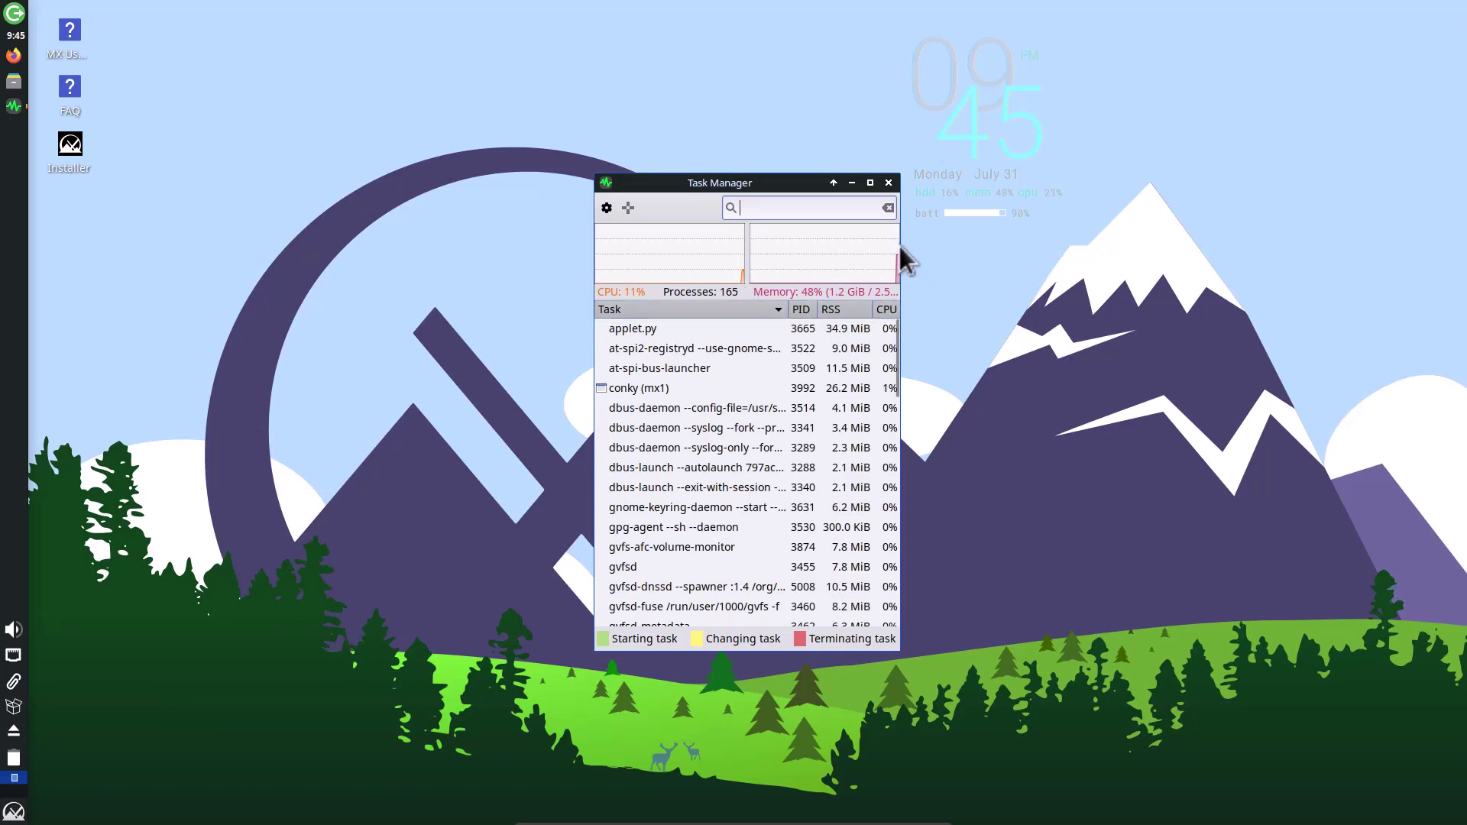
left_click_drag(900, 246, 985, 244)
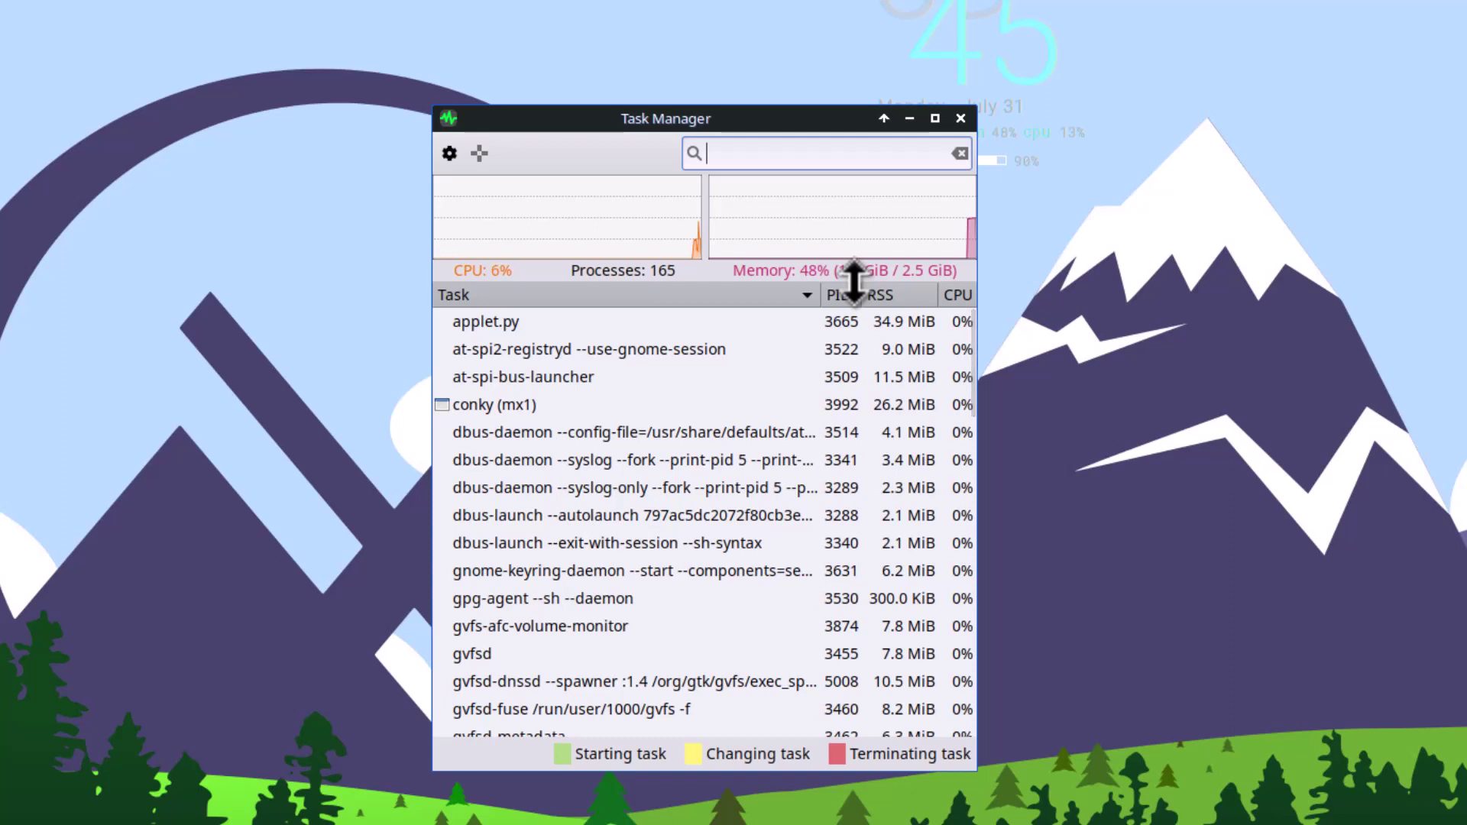
left_click(957, 120)
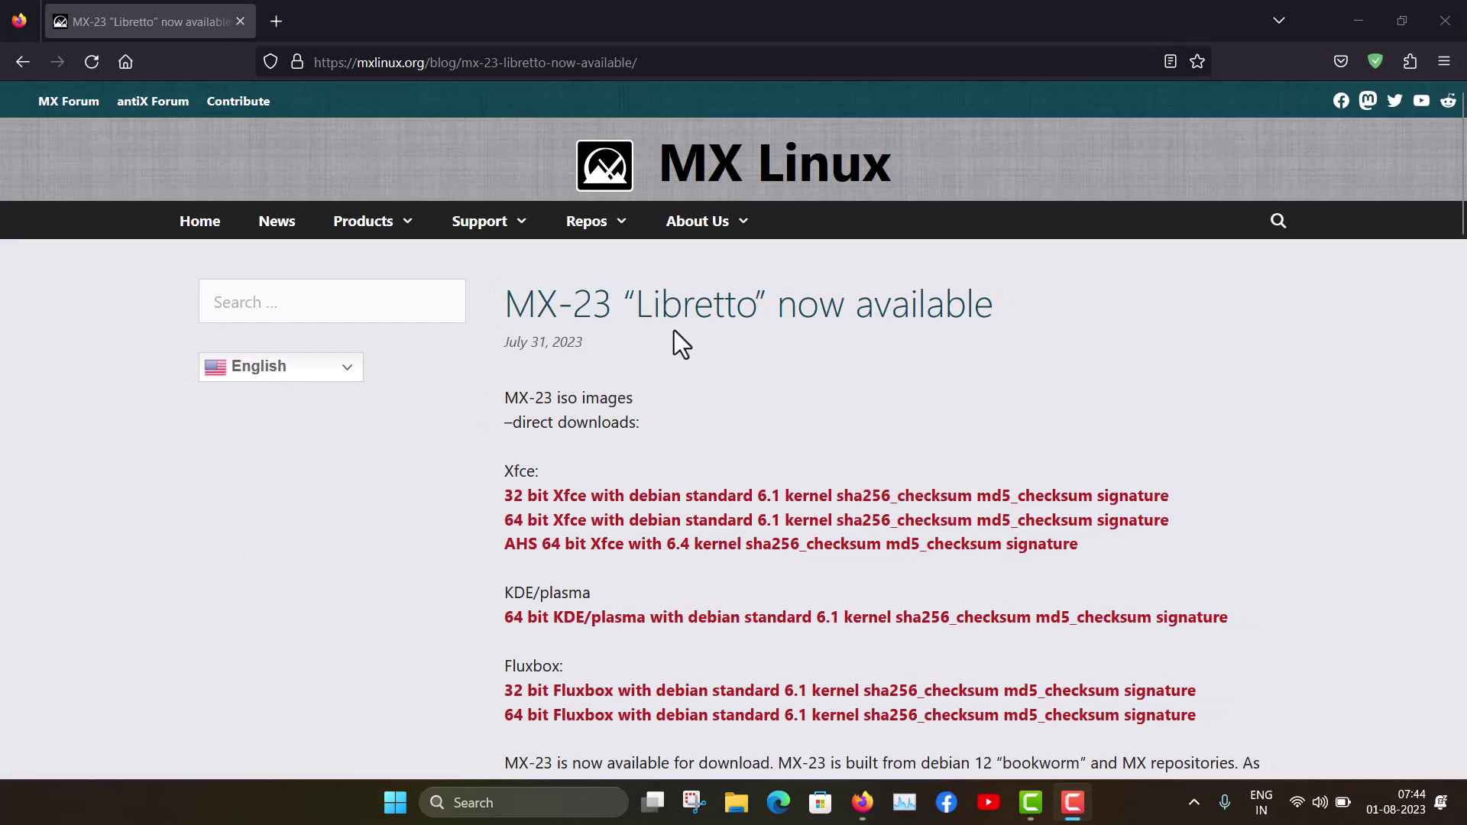
Step: Scroll through the MX-23 Libretto announcement, covering pipewire, UFW firewall and KDE Plasma 5.27 notes
scroll(1258, 428, "down", 2)
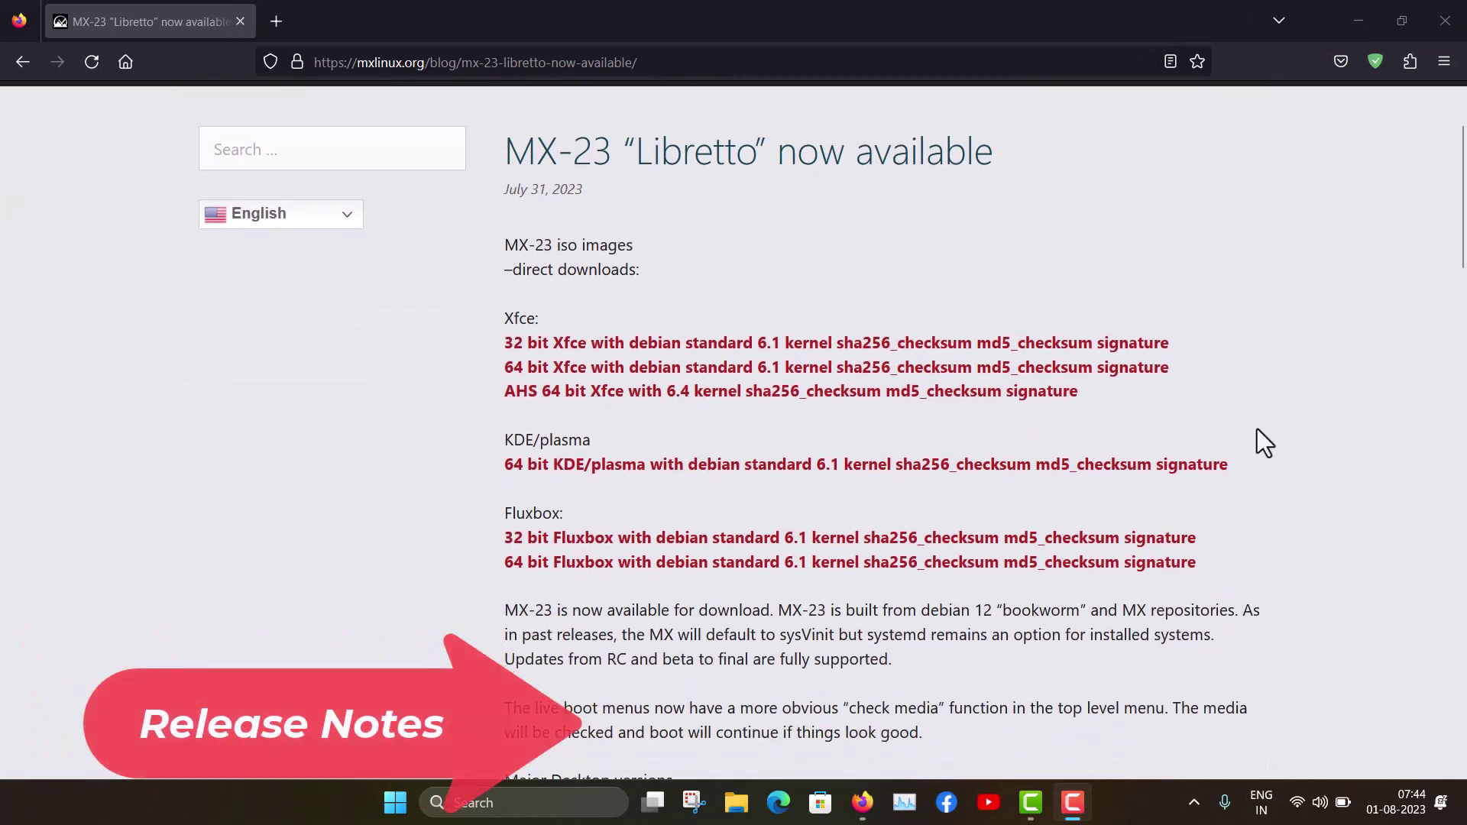
scroll(1258, 429, "down", 3)
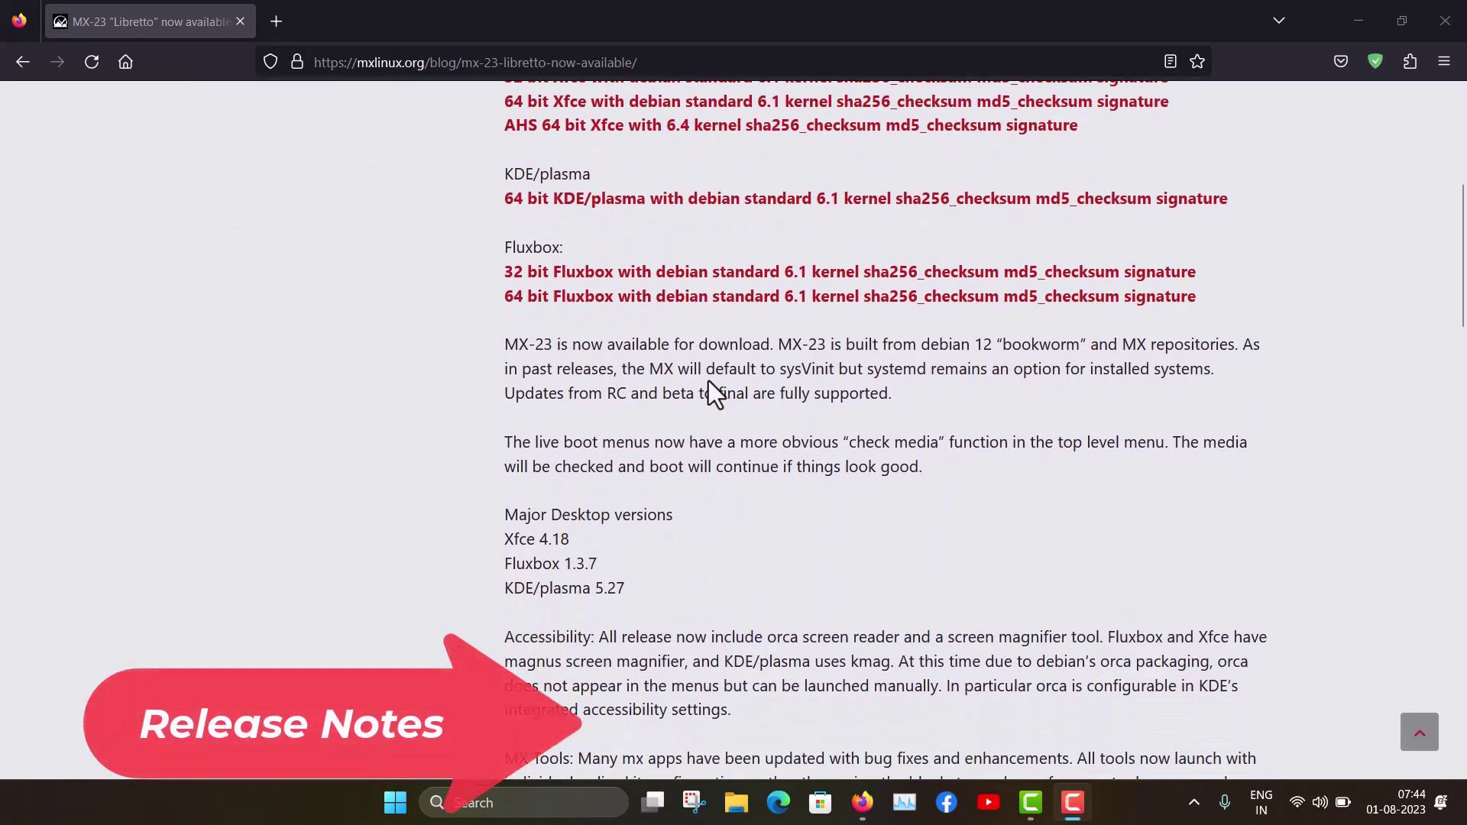
scroll(300, 410, "down", 2)
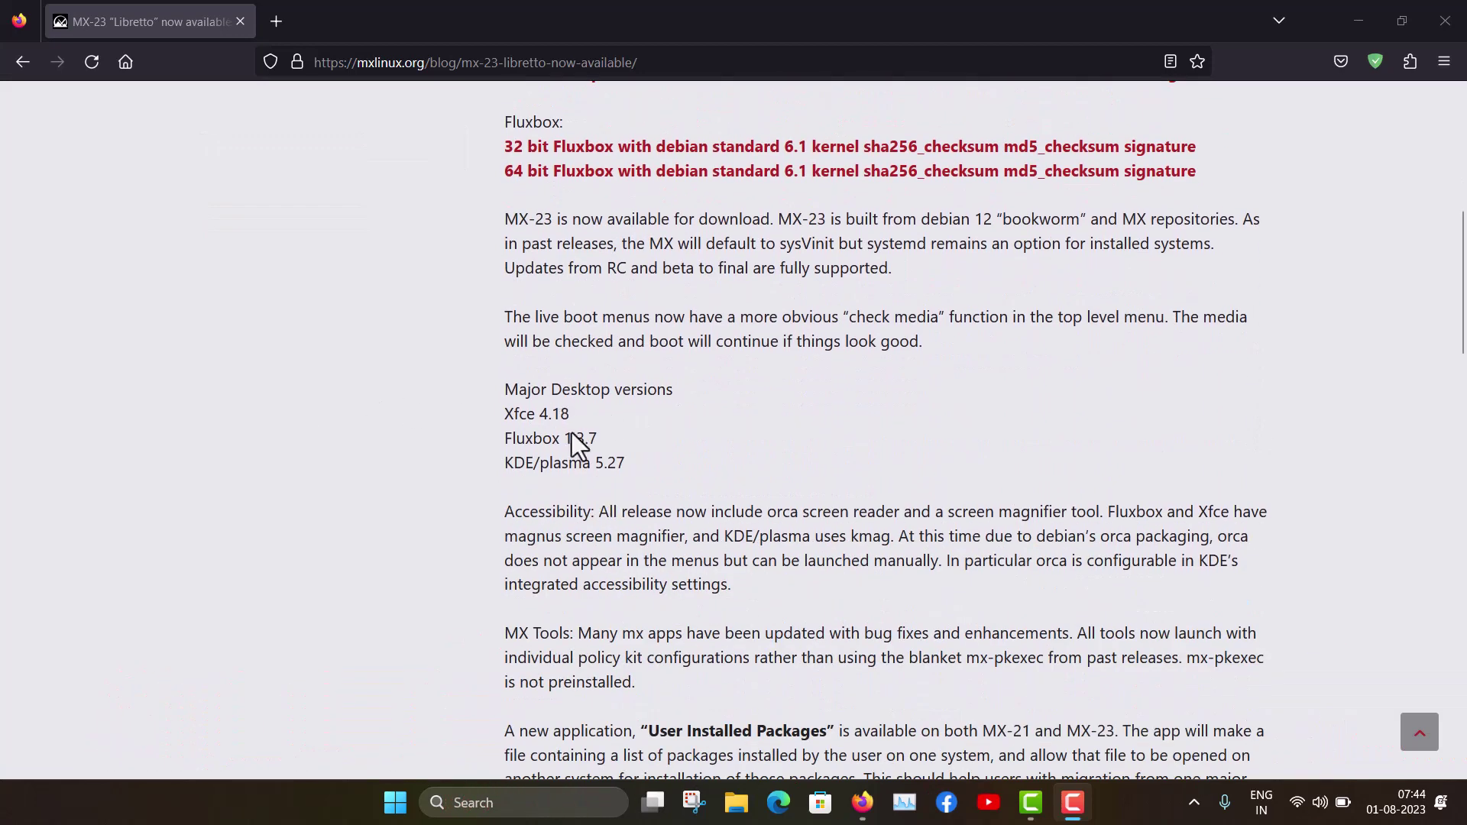
scroll(365, 485, "down", 3)
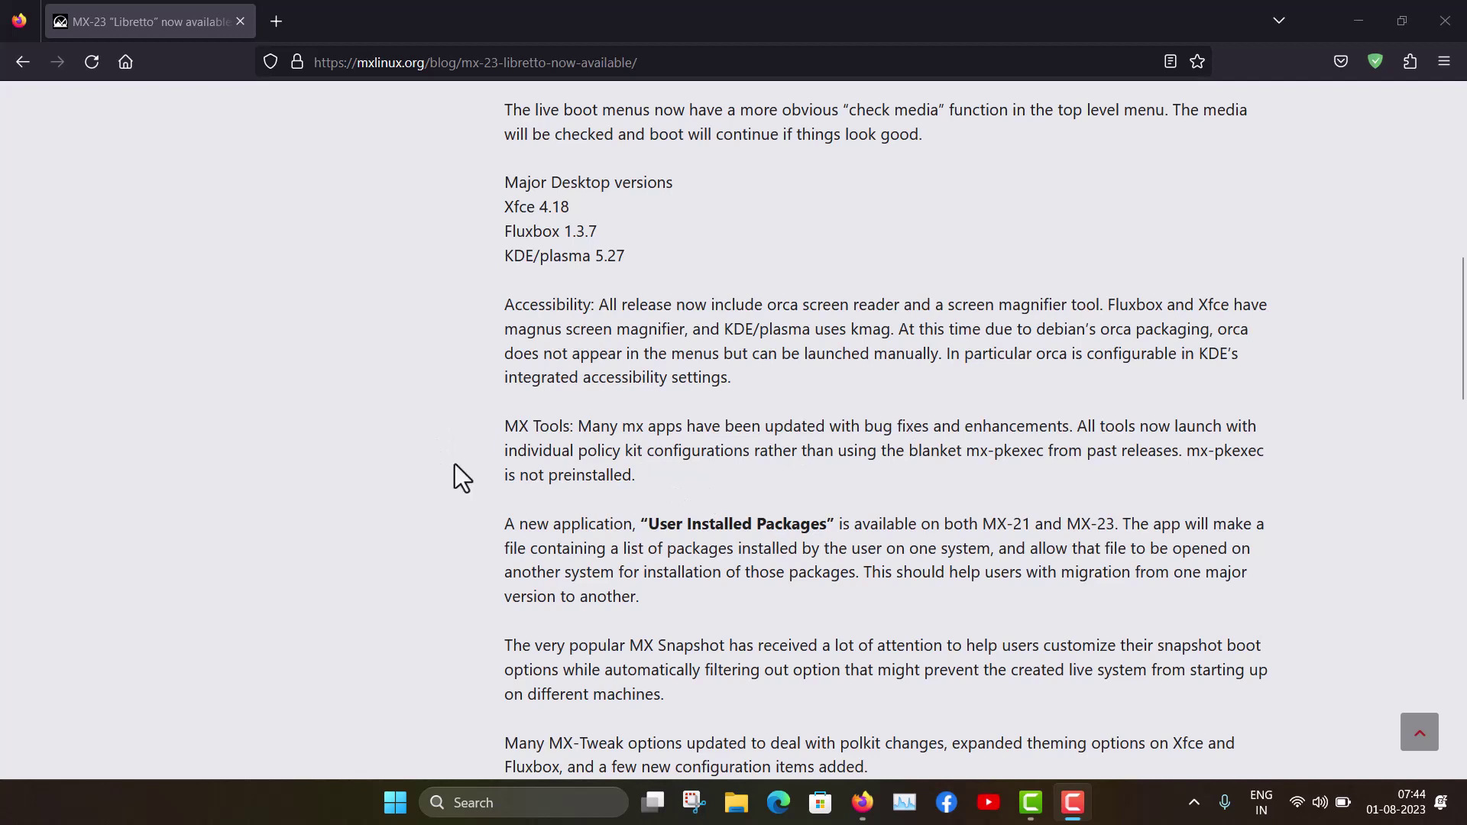
scroll(374, 470, "down", 2)
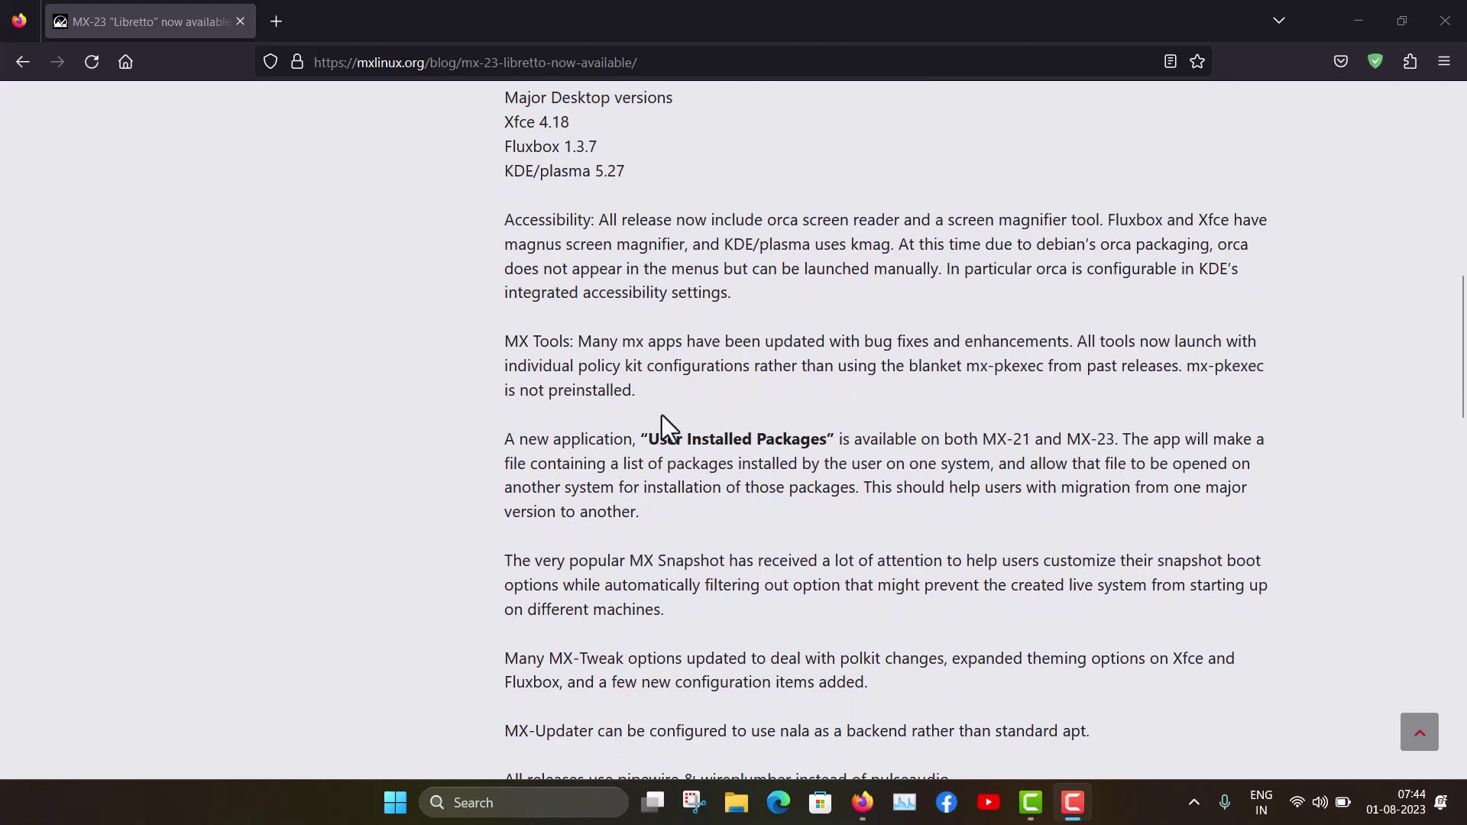
scroll(310, 410, "down", 2)
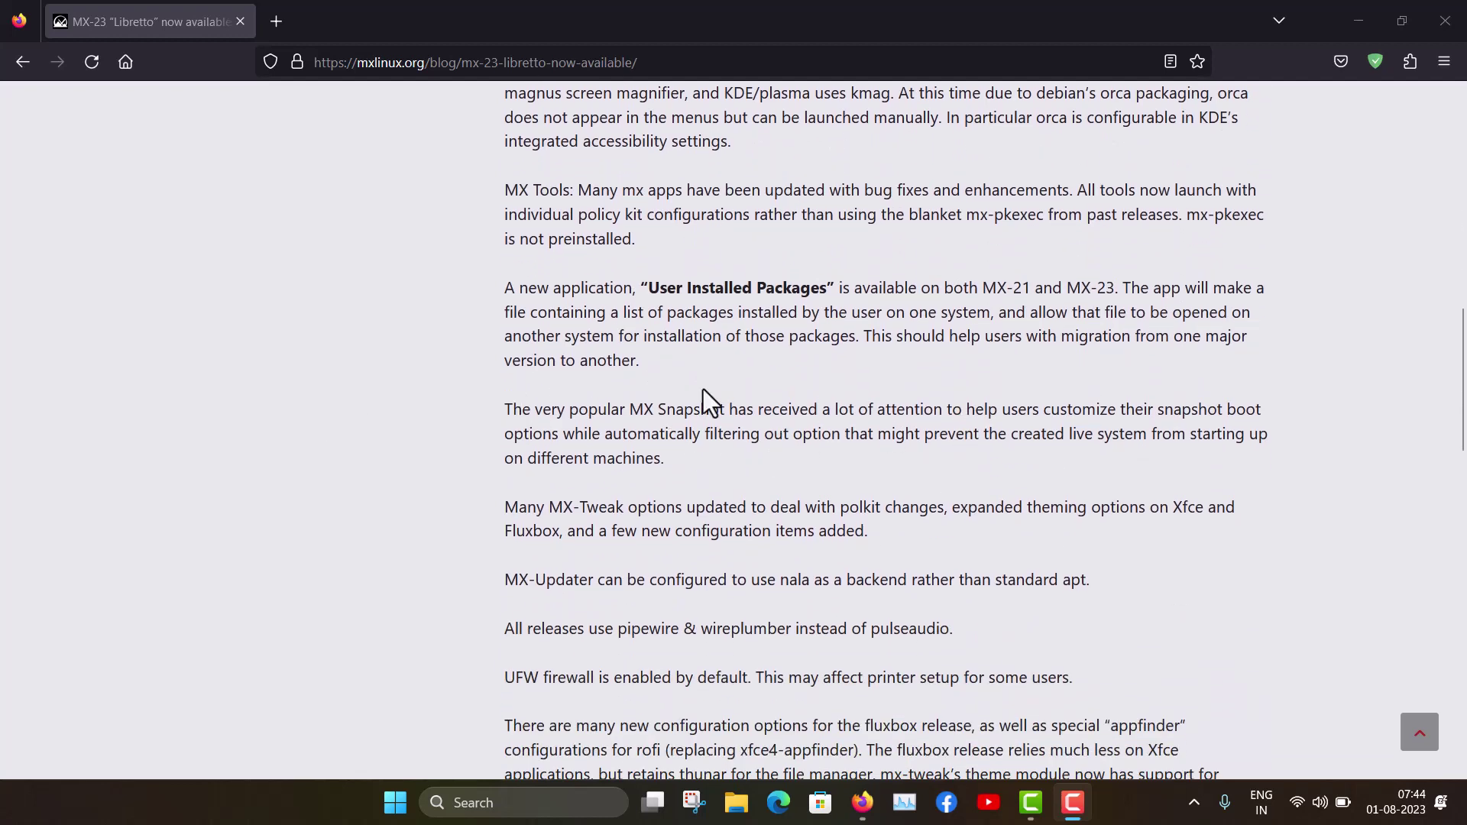
scroll(310, 436, "down", 2)
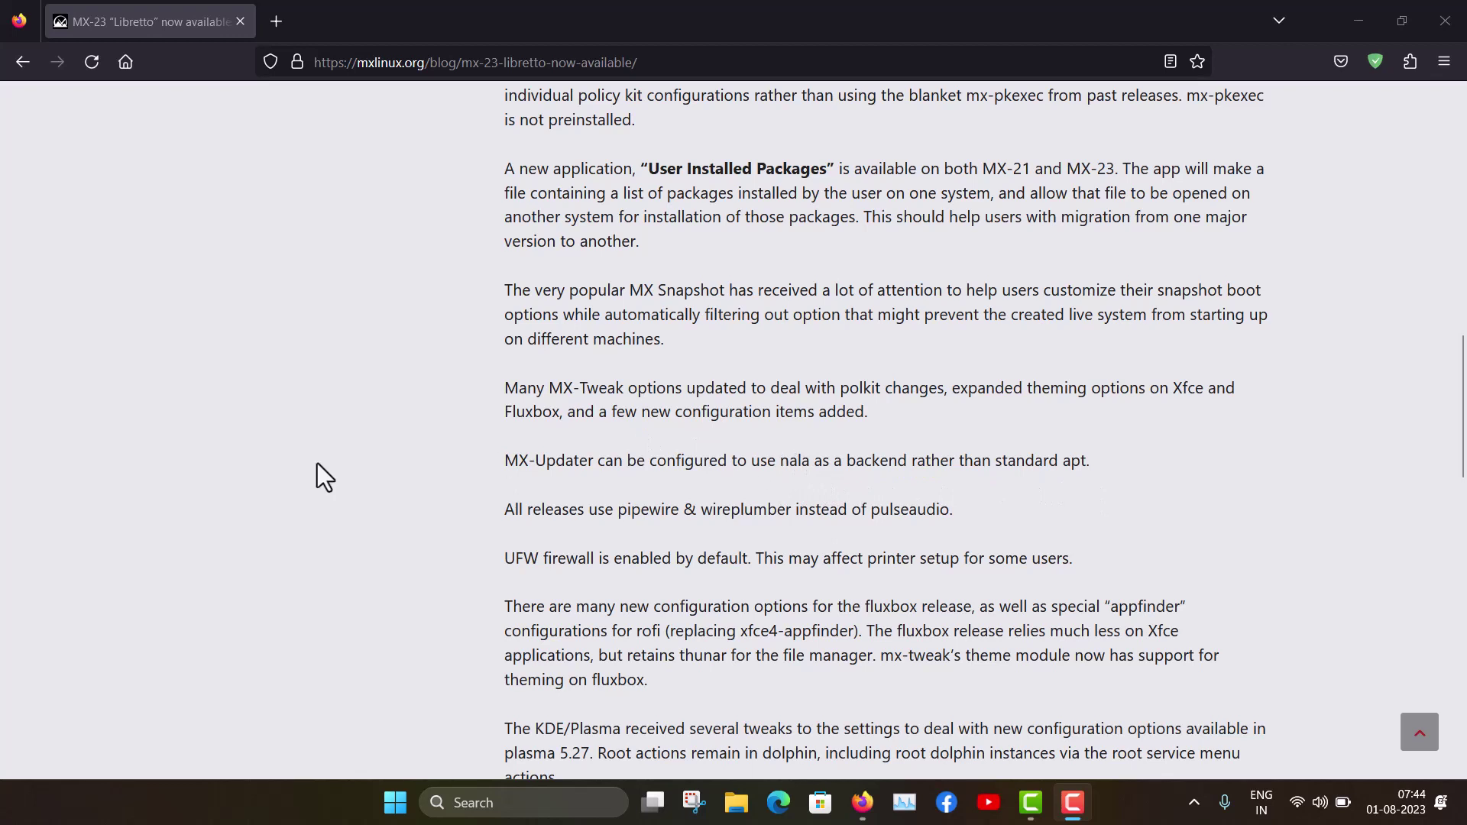
scroll(318, 463, "down", 1)
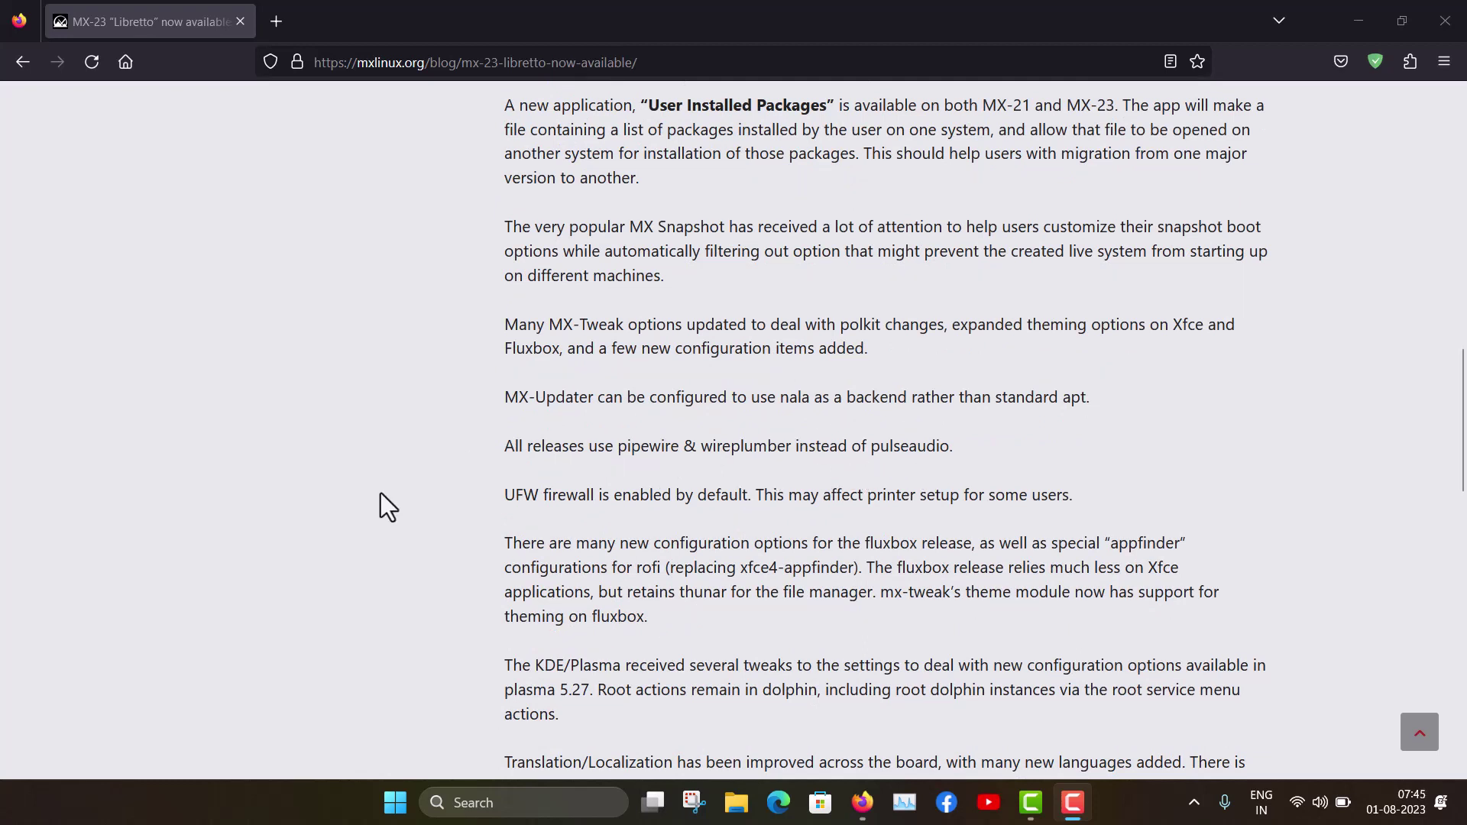
scroll(381, 494, "down", 1)
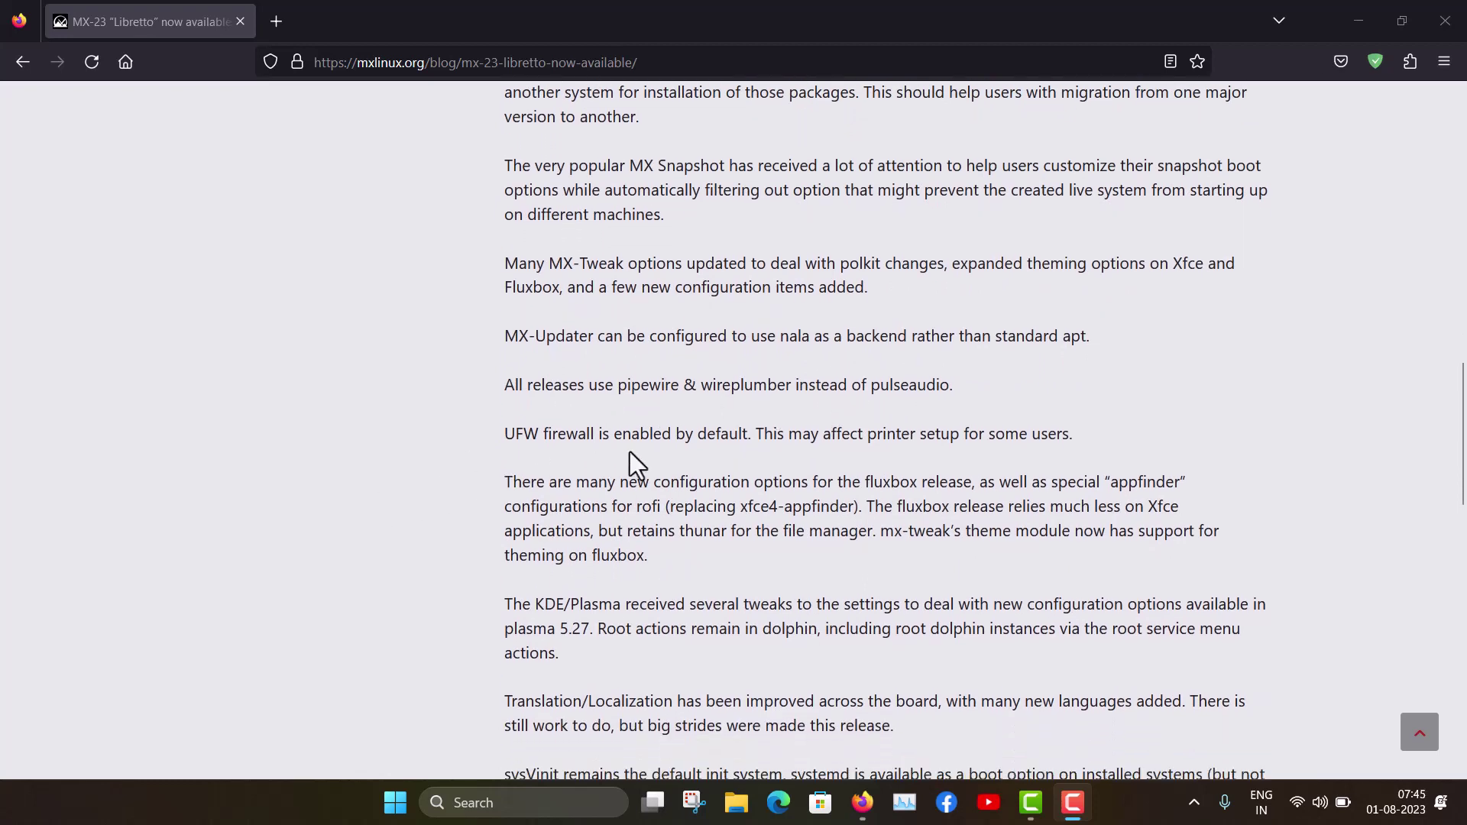